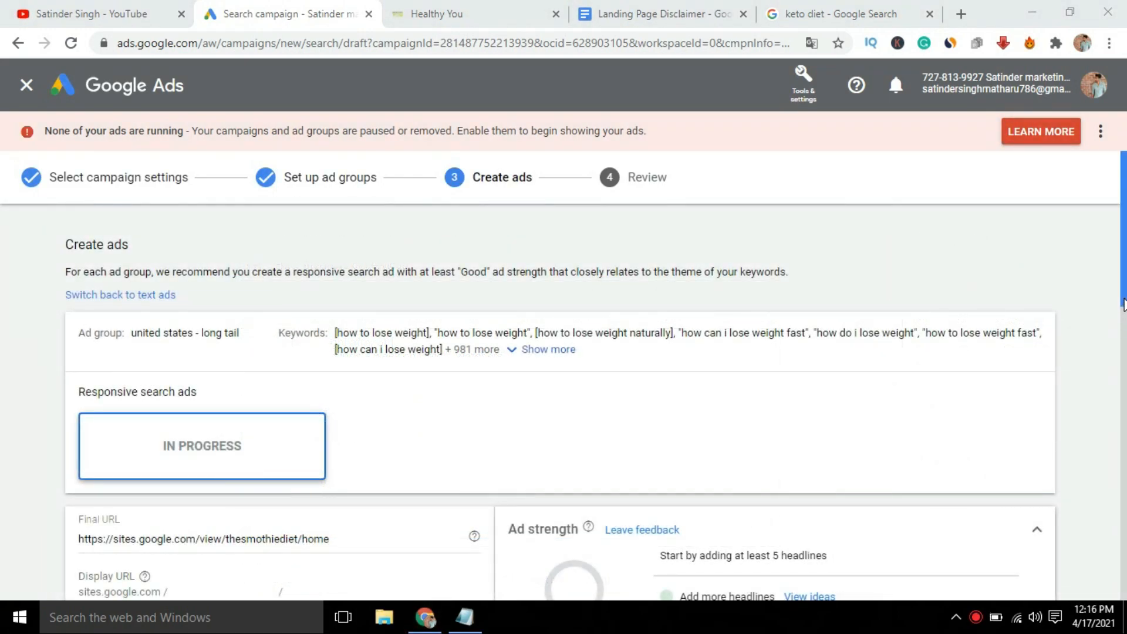
Look over the YouTube channel's uploaded videos and return to the Google Ads campaigns overview
scroll(818, 306, down, 3)
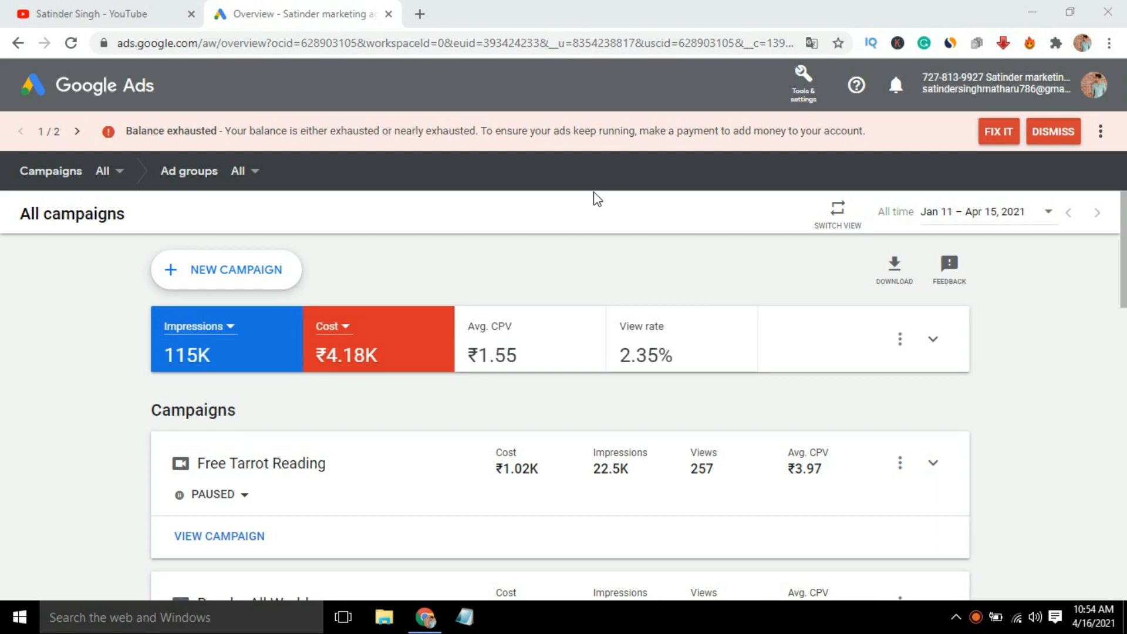
click(167, 11)
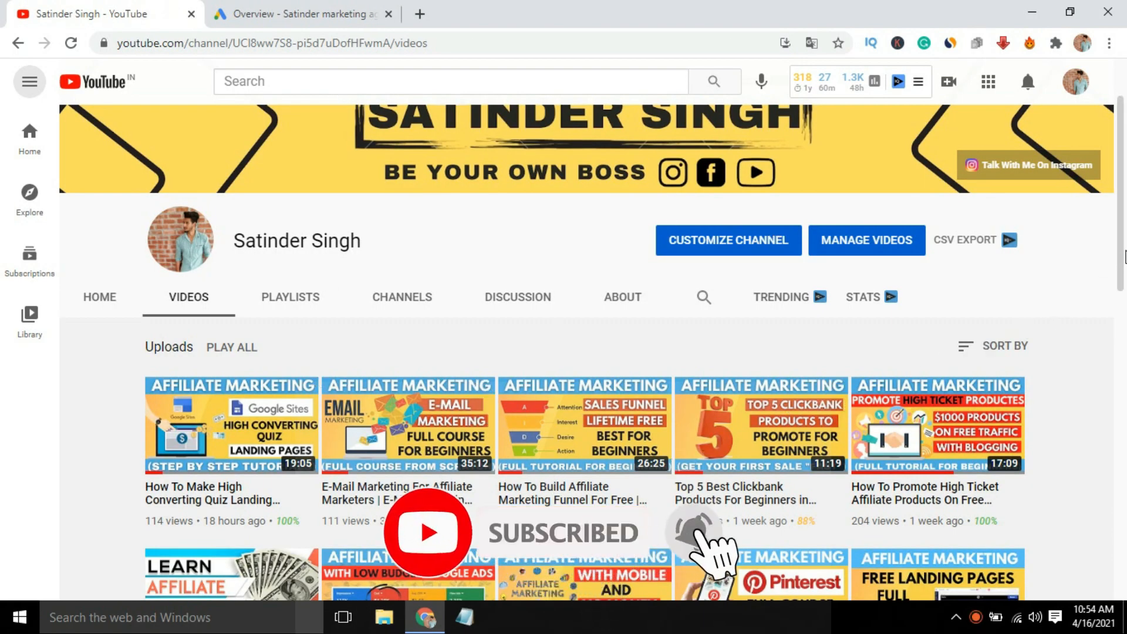
drag(1121, 261, 1123, 169)
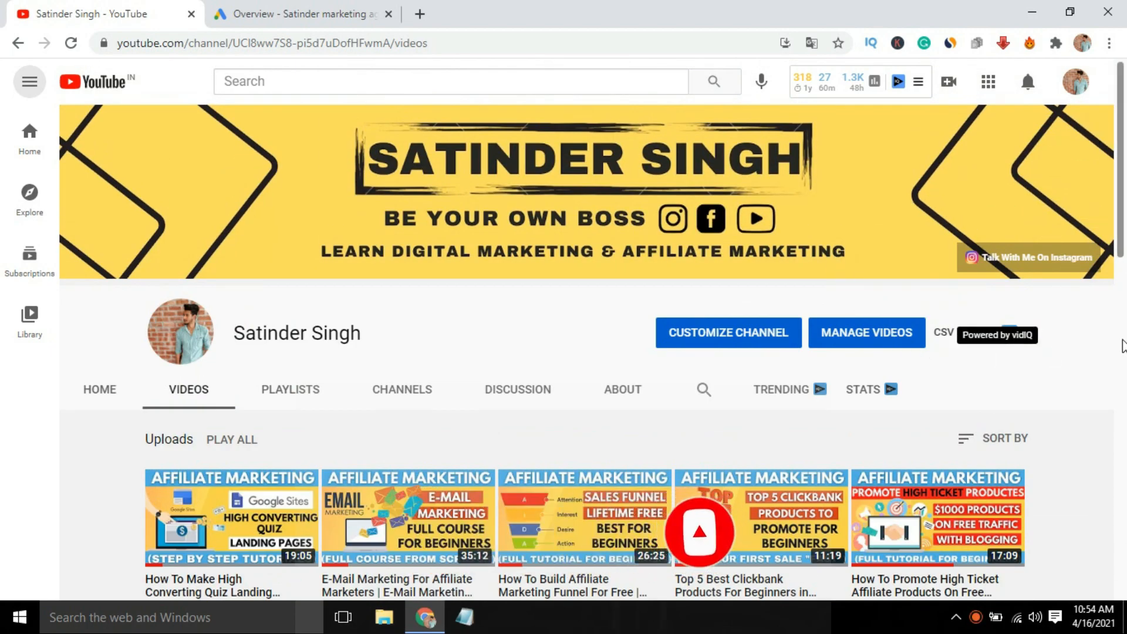
drag(1122, 238, 1096, 150)
click(315, 7)
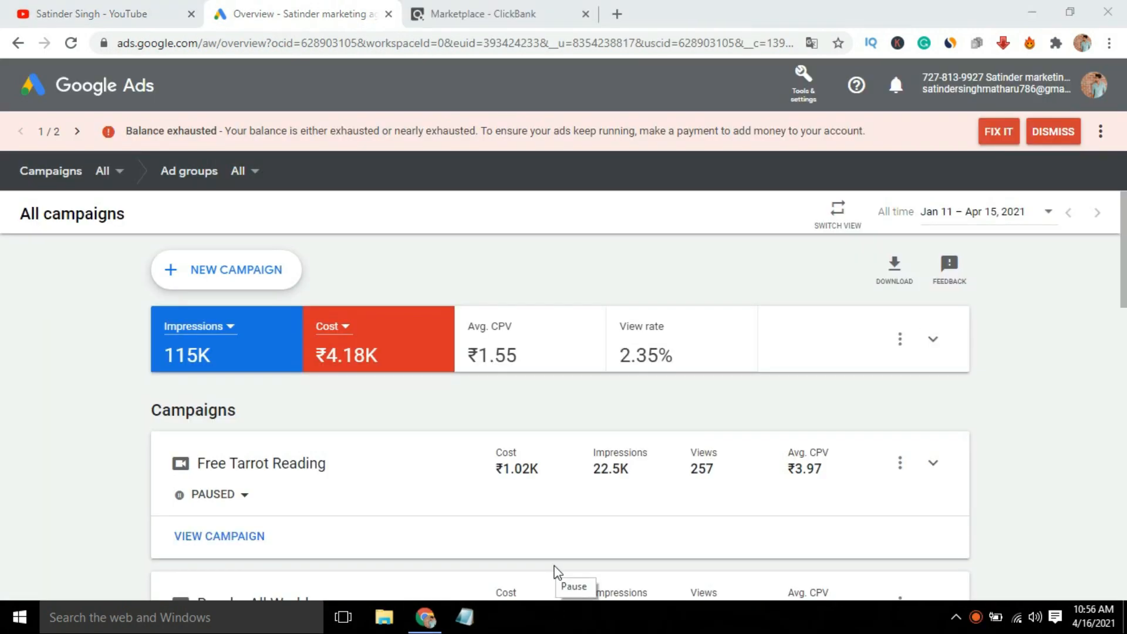
Switch to the ClickBank marketplace and review the top-ranked product offers
click(482, 8)
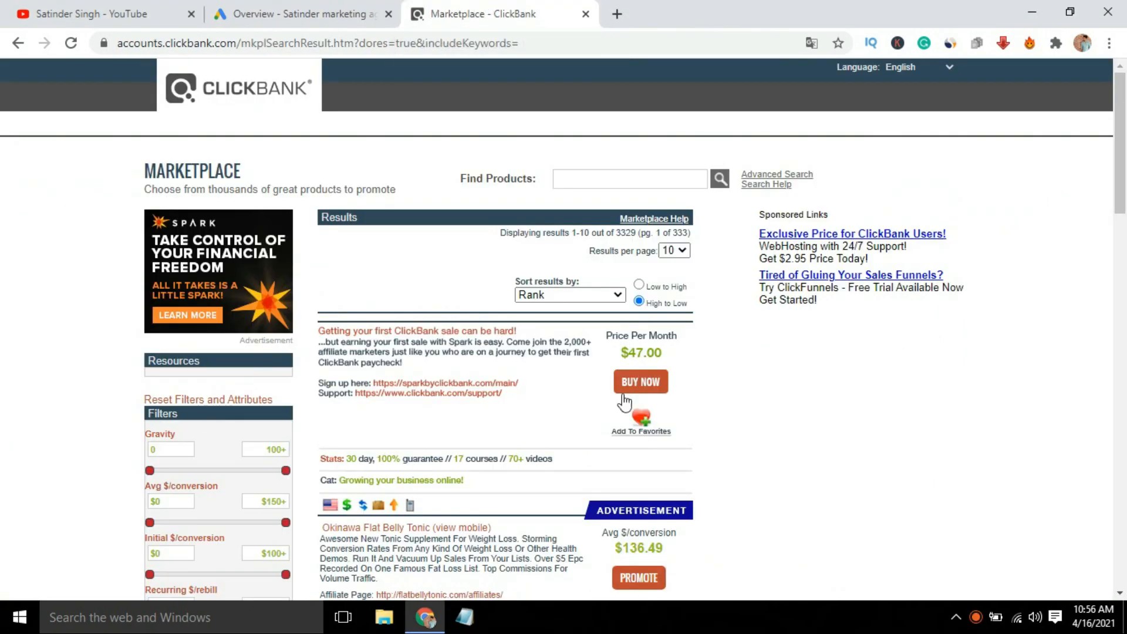
scroll(772, 321, down, 4)
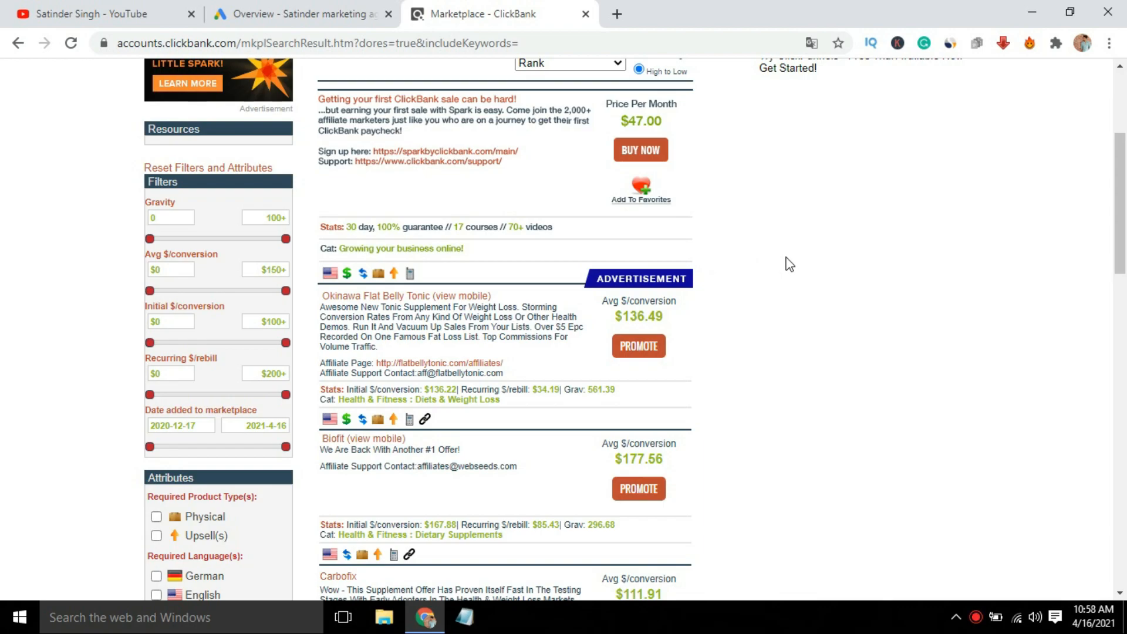
Open isearchfrom.com in a new tab and set the country to United States and the language to English
click(615, 13)
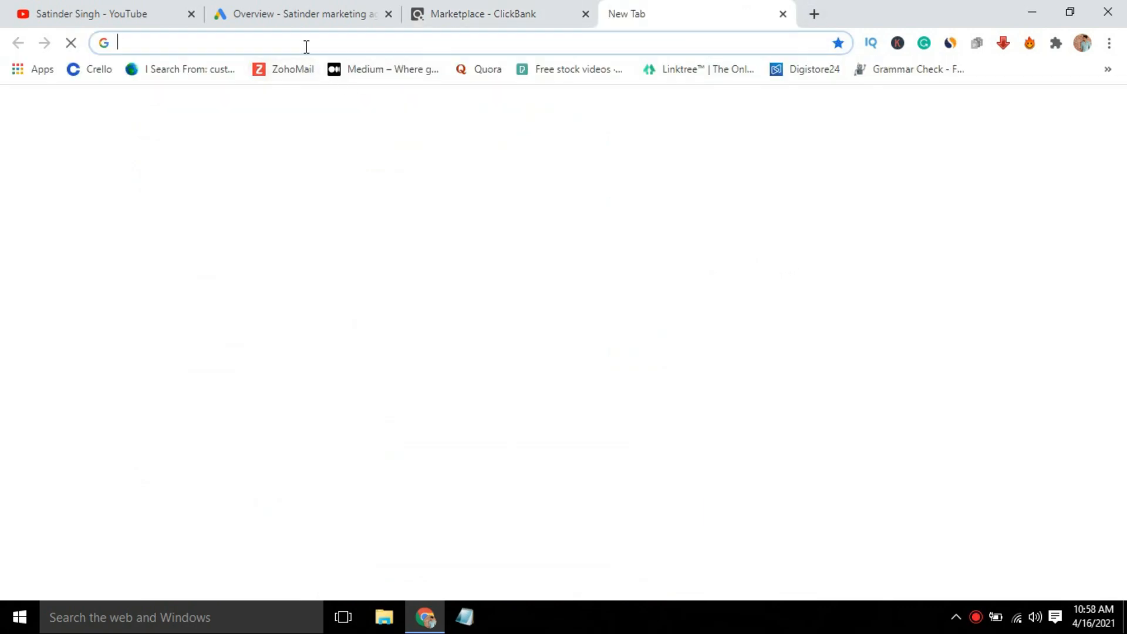
text(i)
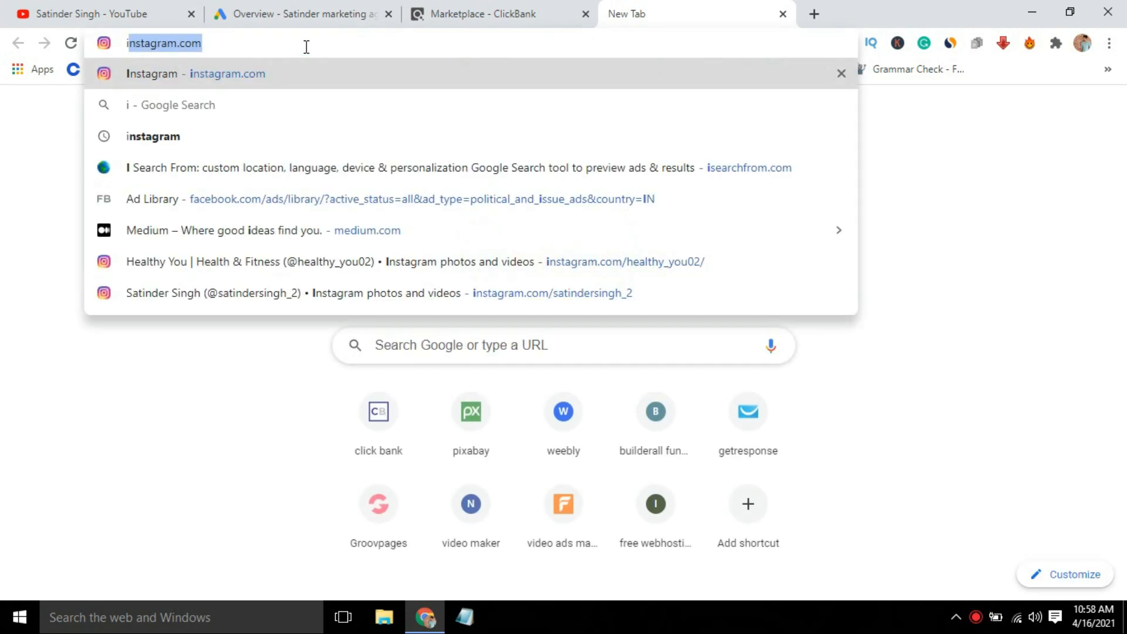
text(searchfro)
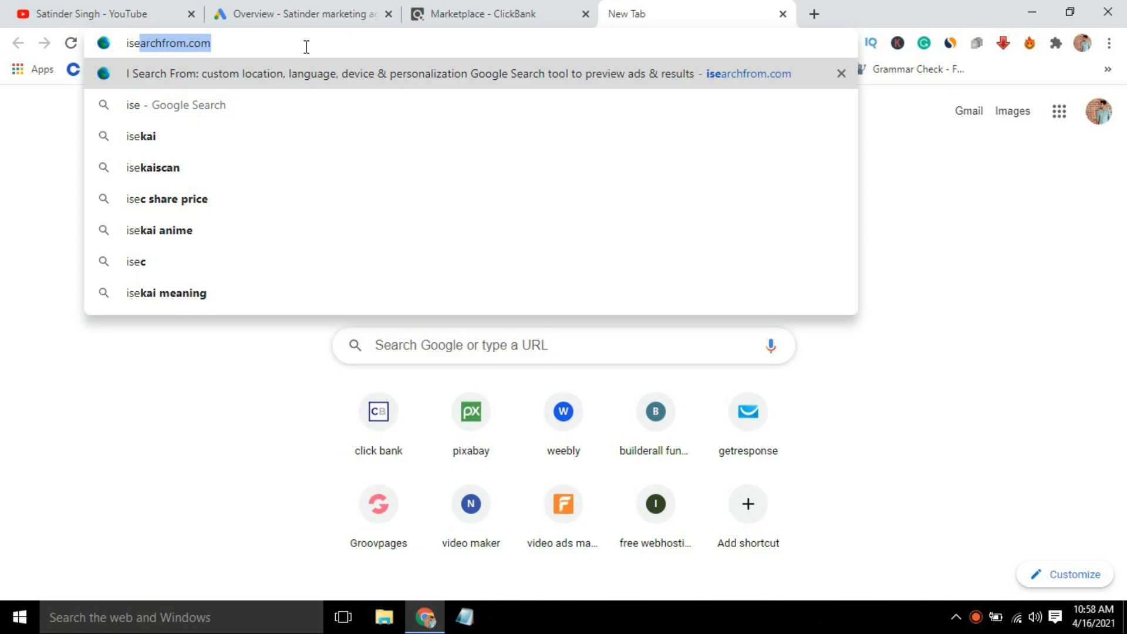
key(Return)
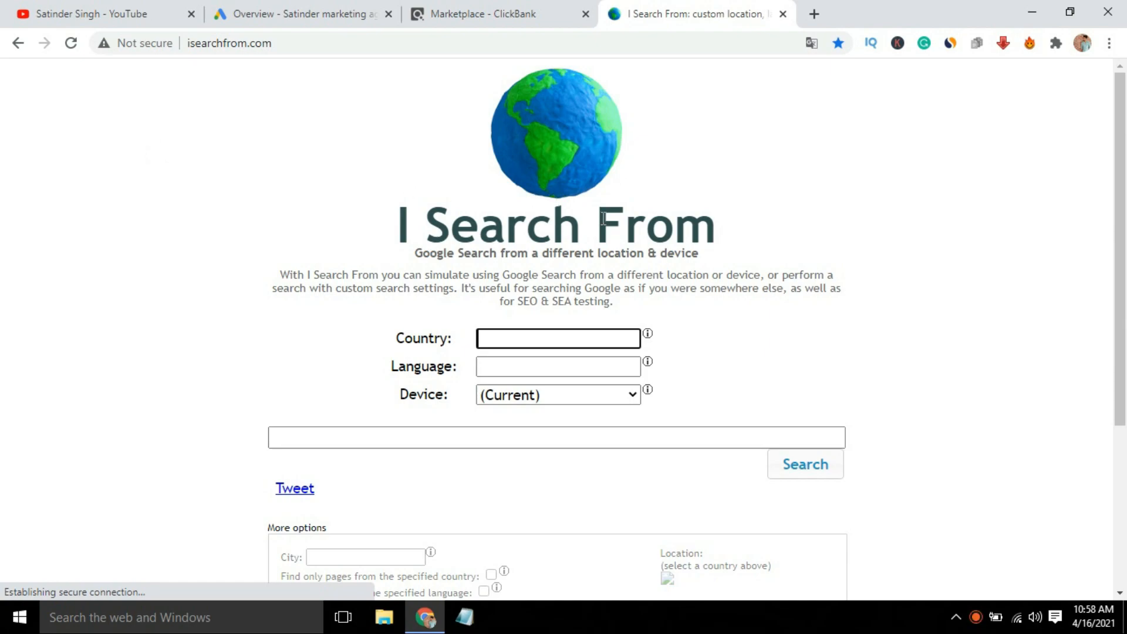
text(uni)
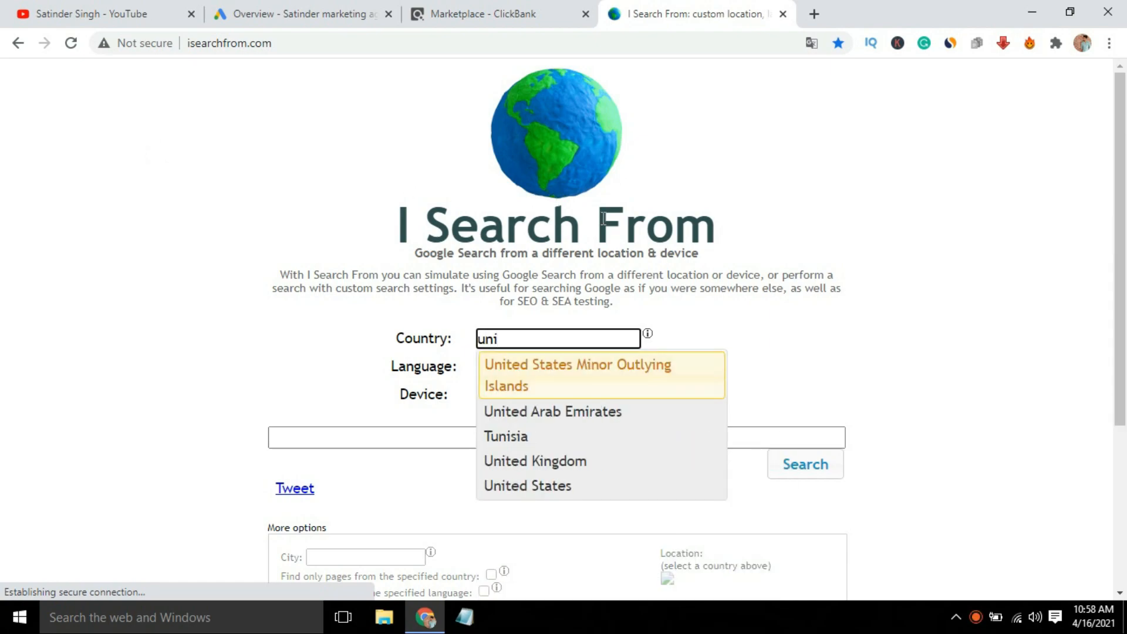
click(513, 472)
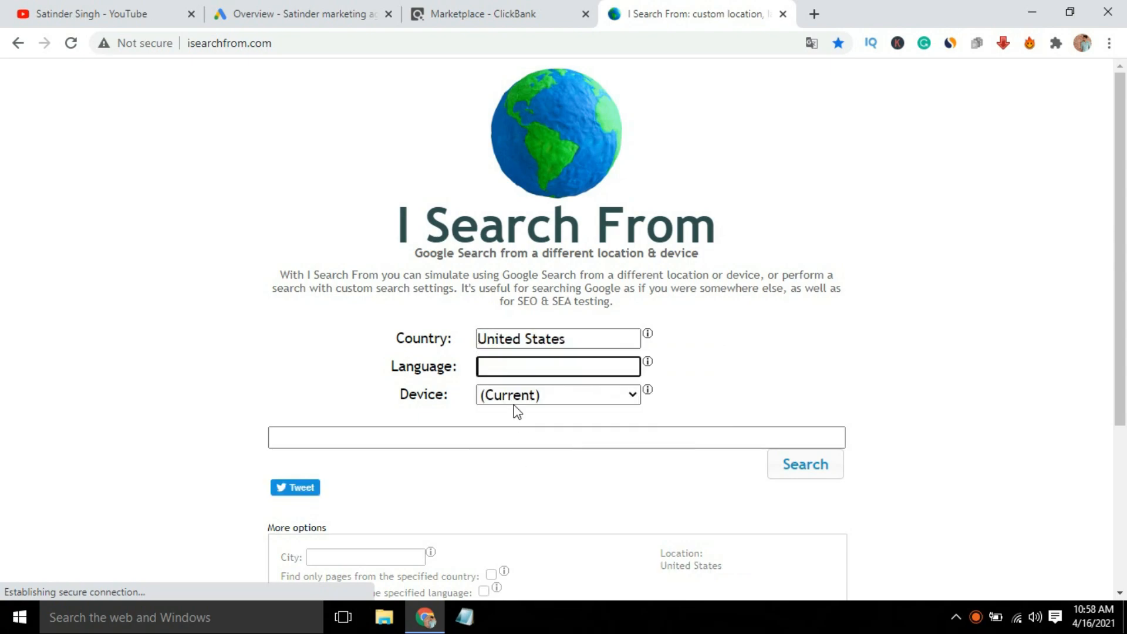
text(en)
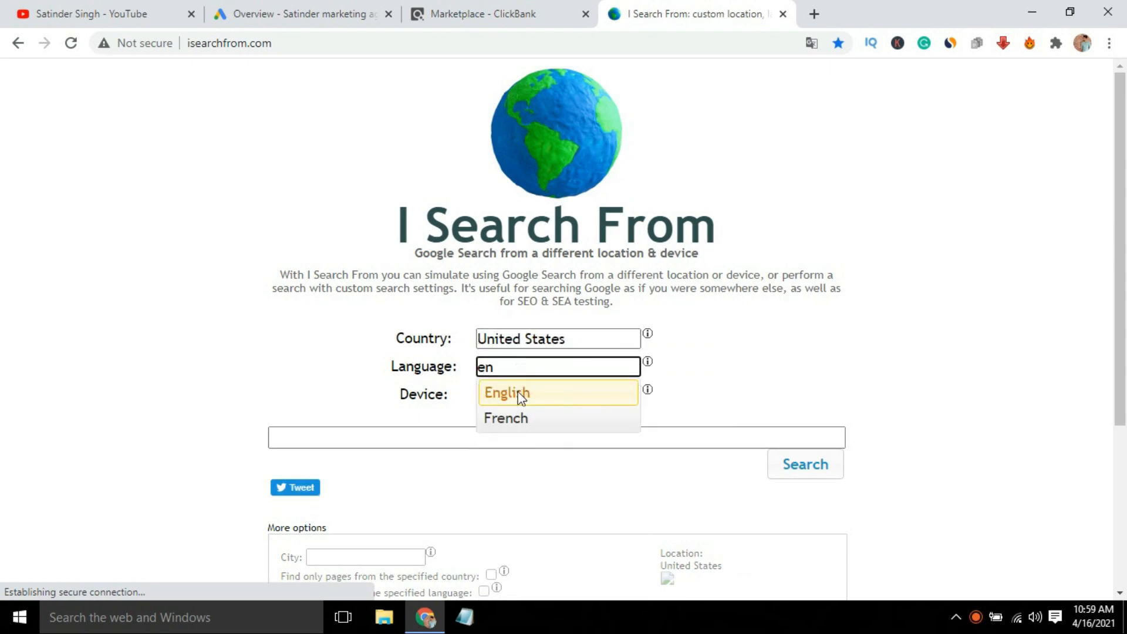
click(517, 398)
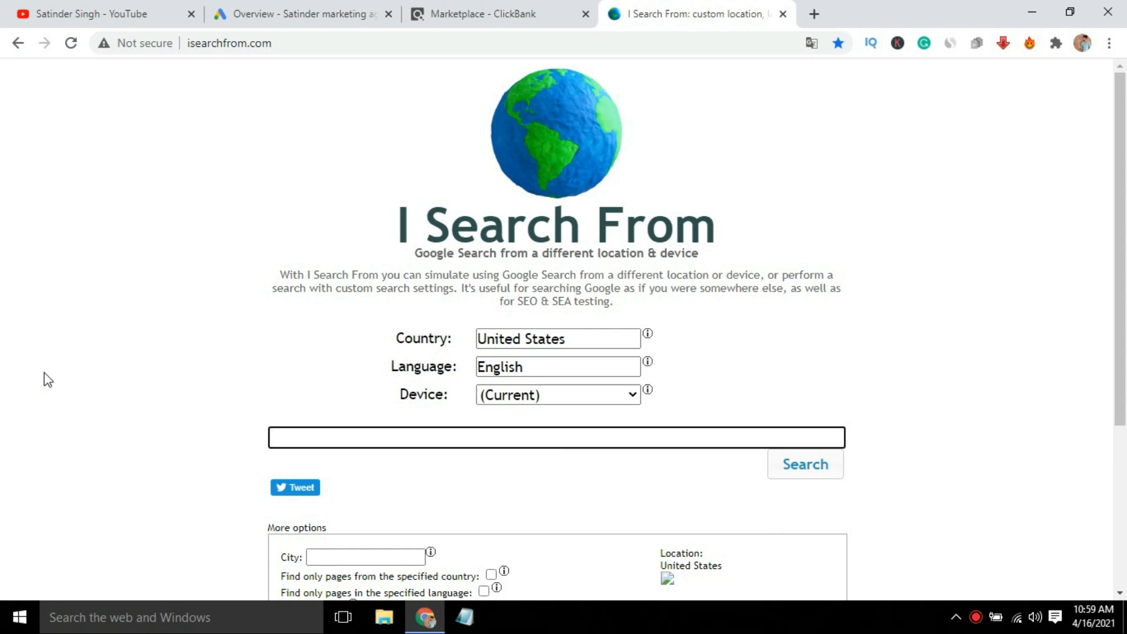
Search for "okinawa flat belly tonic" and look through the ads among the results
text(okinawa flat belly tonic)
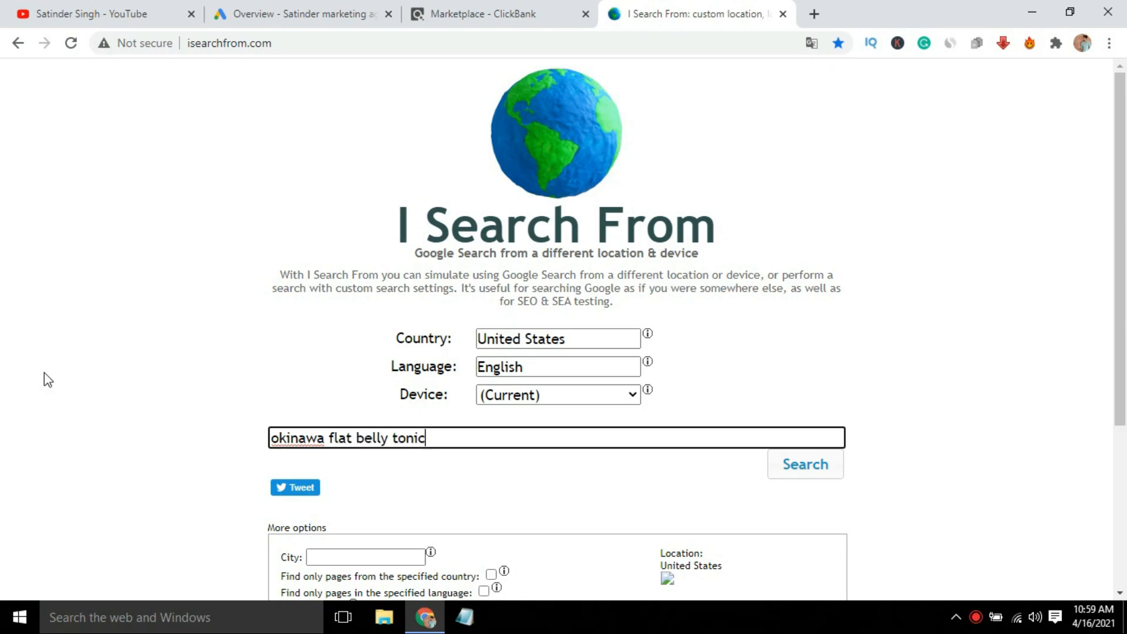
key(Return)
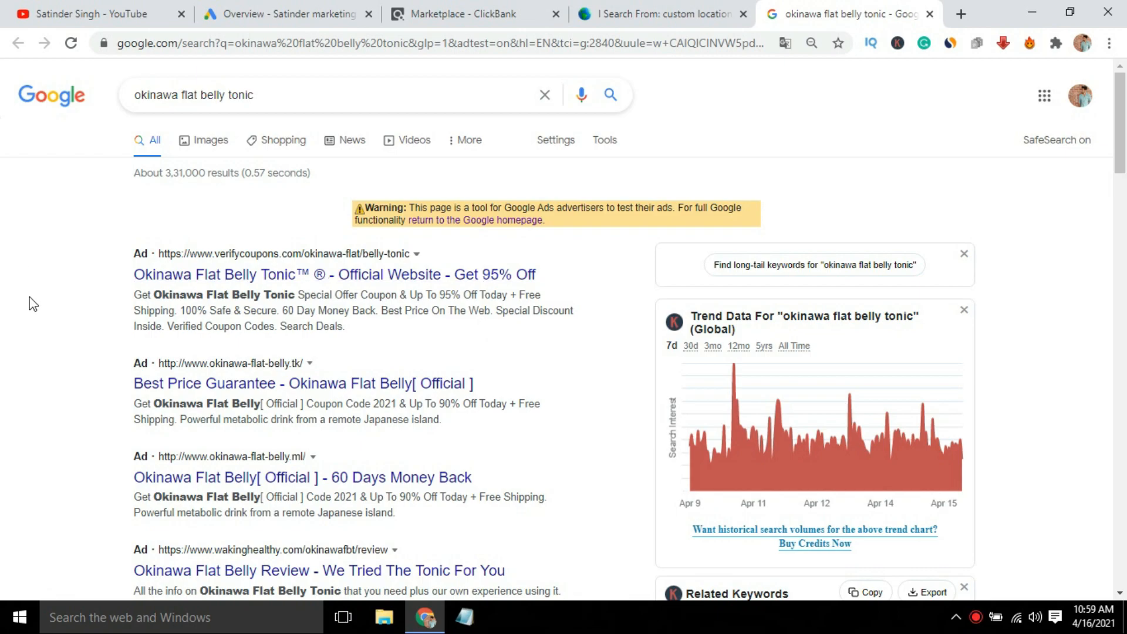
drag(1122, 157, 1123, 189)
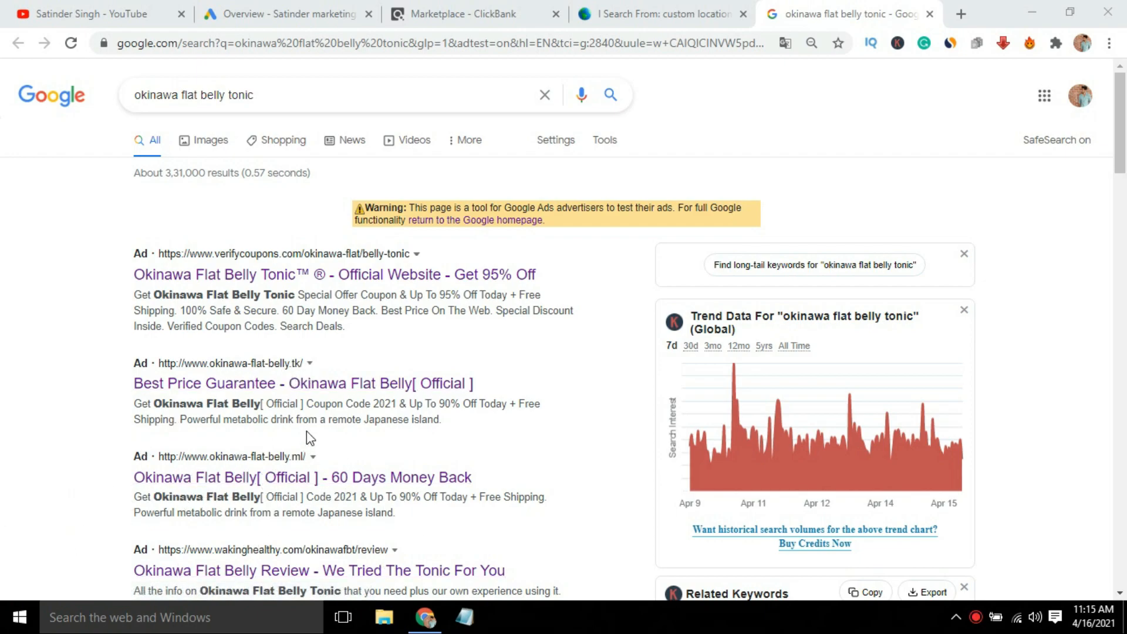
Open the okinawa-flat-belly.tk and okinawa-flat-belly.ml ads in separate new tabs
right_click(336, 386)
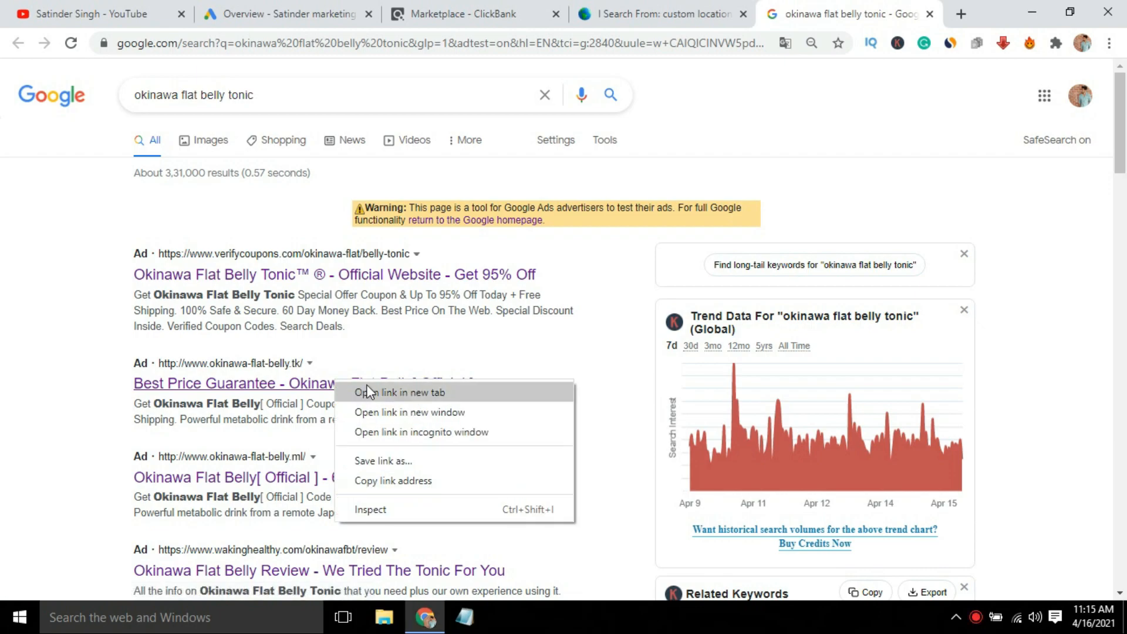
click(368, 393)
right_click(207, 477)
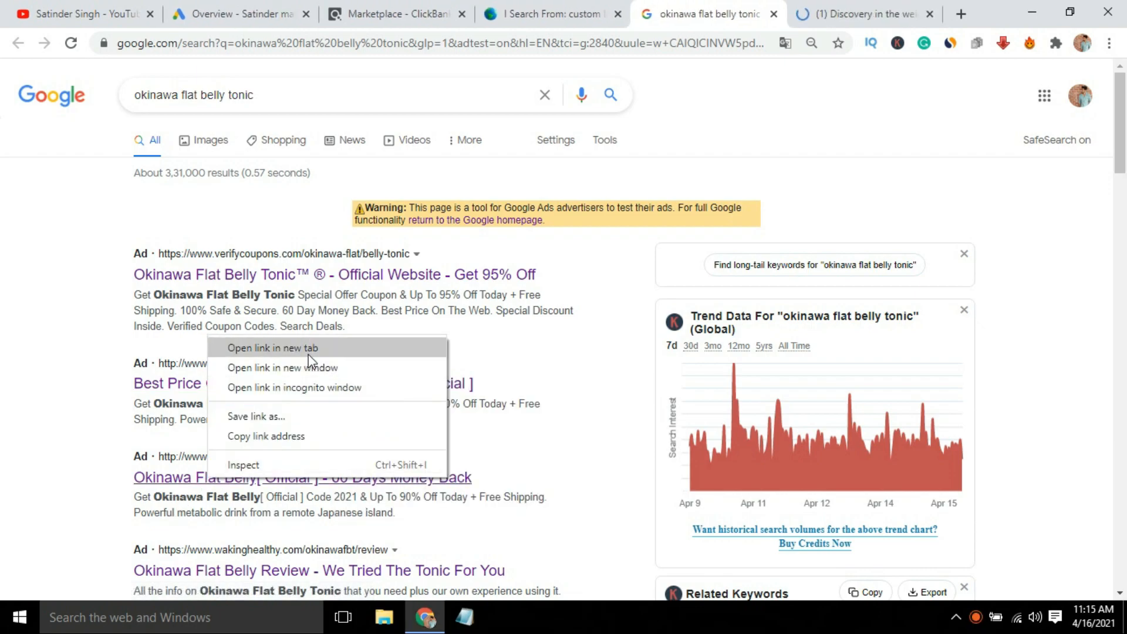
click(310, 348)
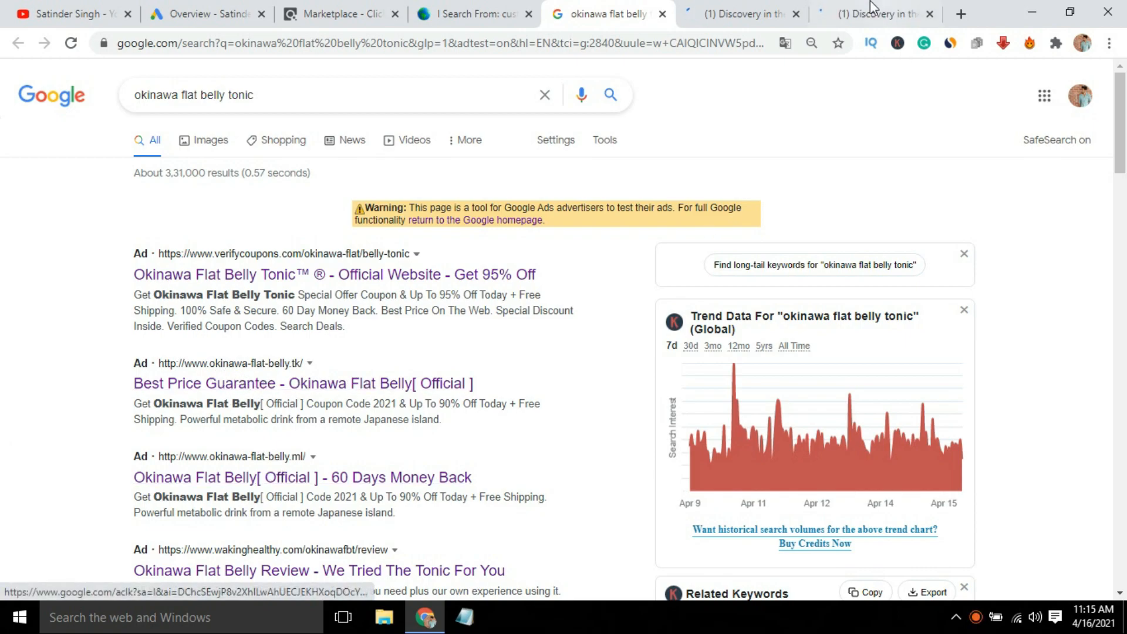
Examine the landing pages of the two Okinawa Flat Belly Tonic ads, including the offer packages and FAQ
click(741, 13)
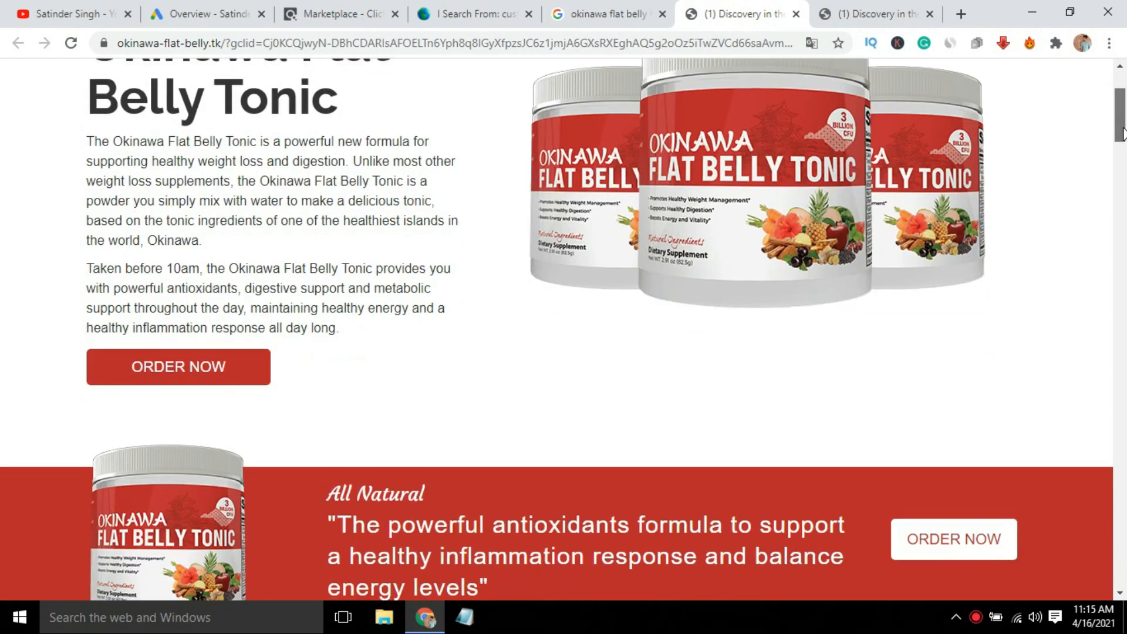
click(1123, 183)
drag(1125, 183, 1126, 70)
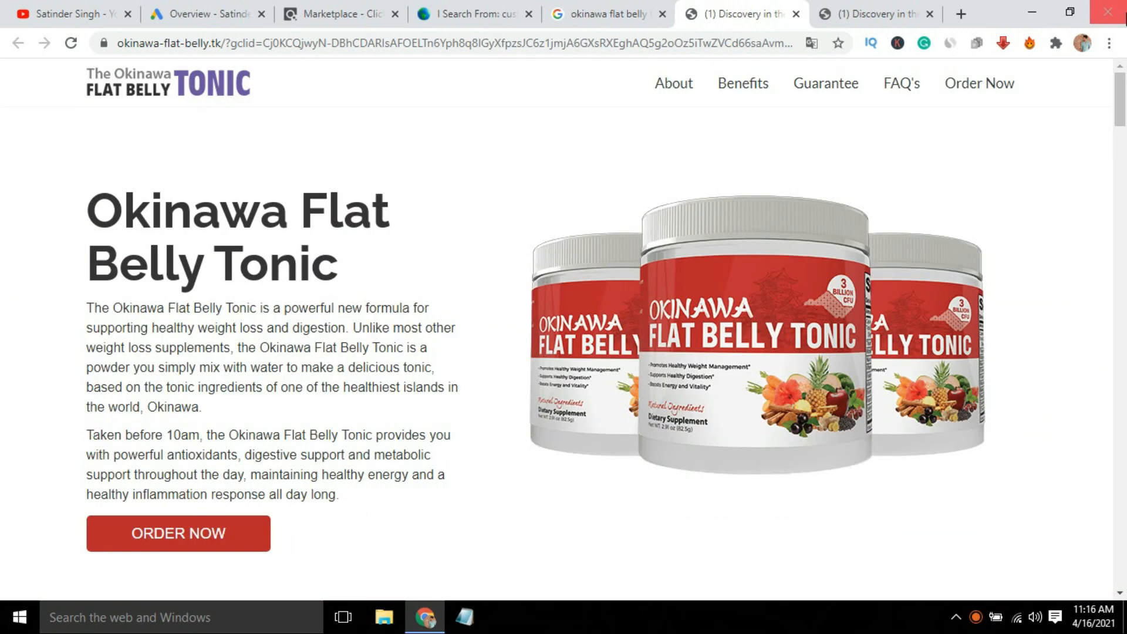
click(846, 8)
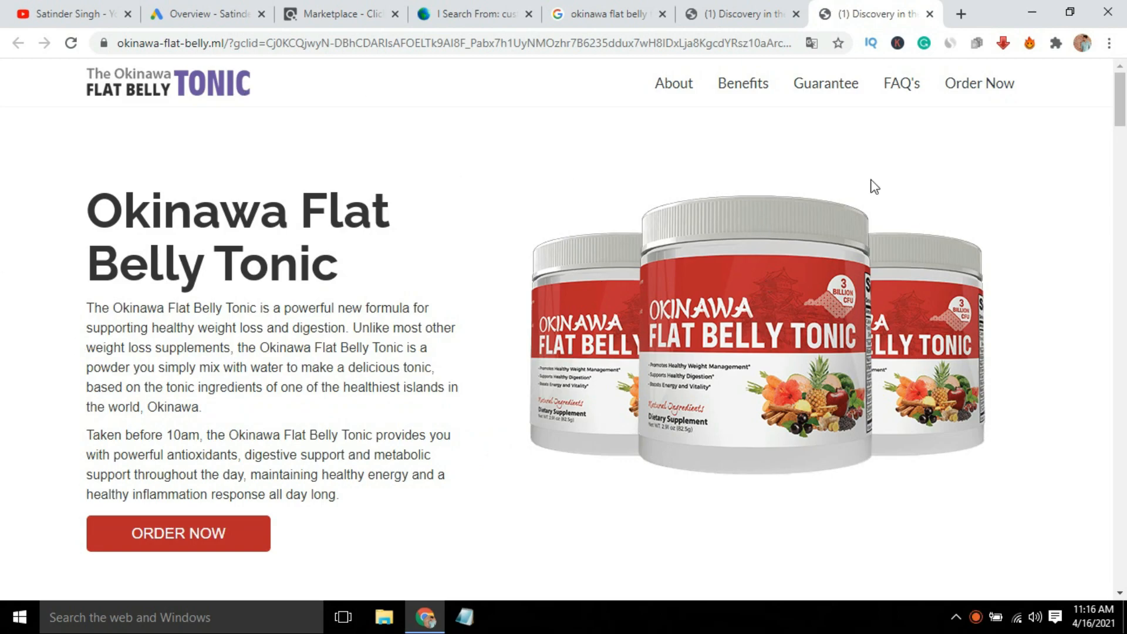
drag(1123, 108, 1122, 282)
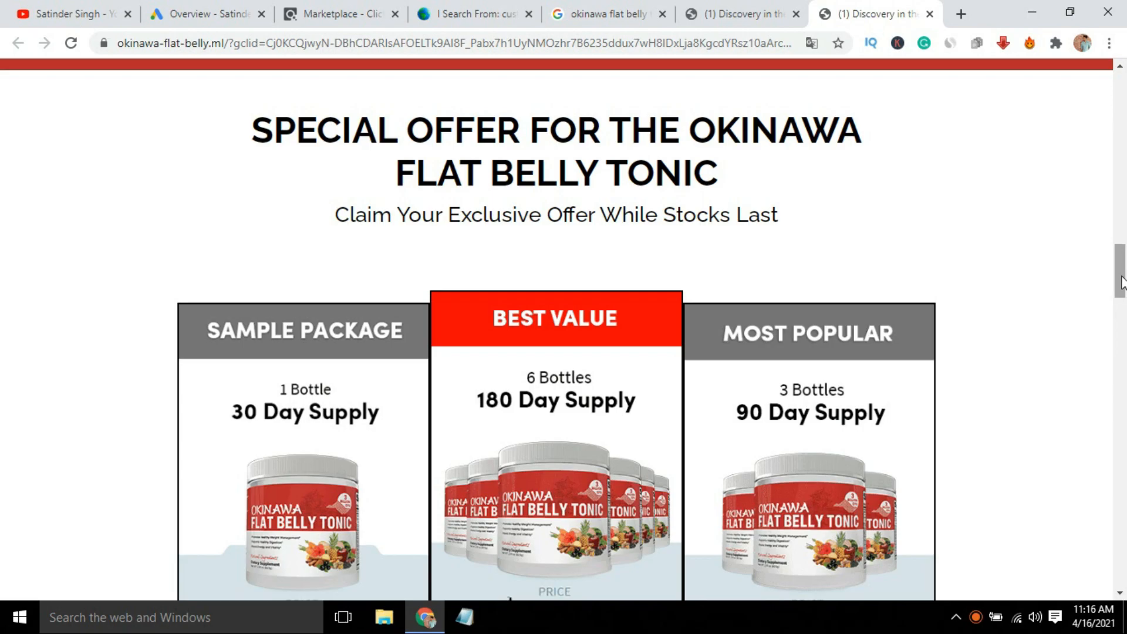
click(1123, 347)
drag(1123, 348, 1123, 477)
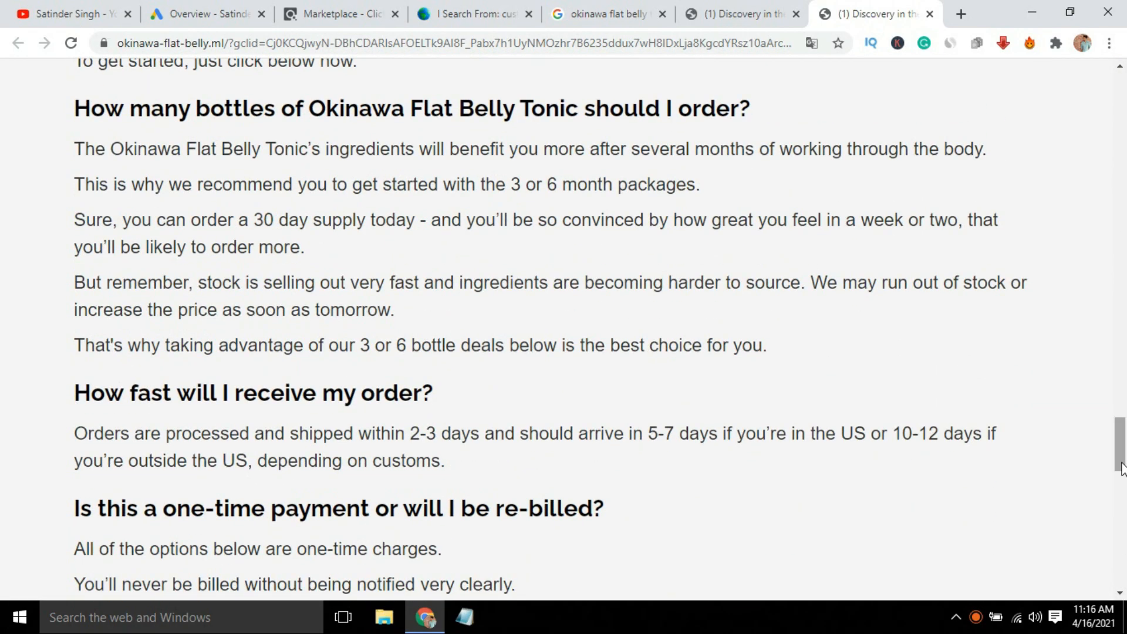
Run another I Search From query for "how to lose weight" with United States and English settings
click(648, 8)
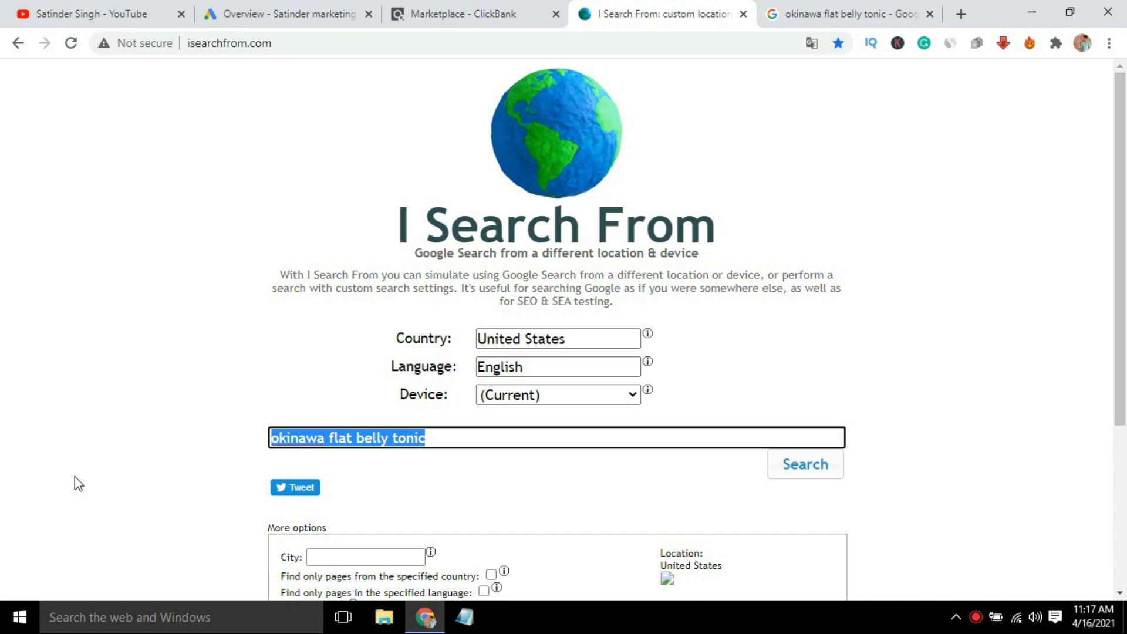
text(how to lose)
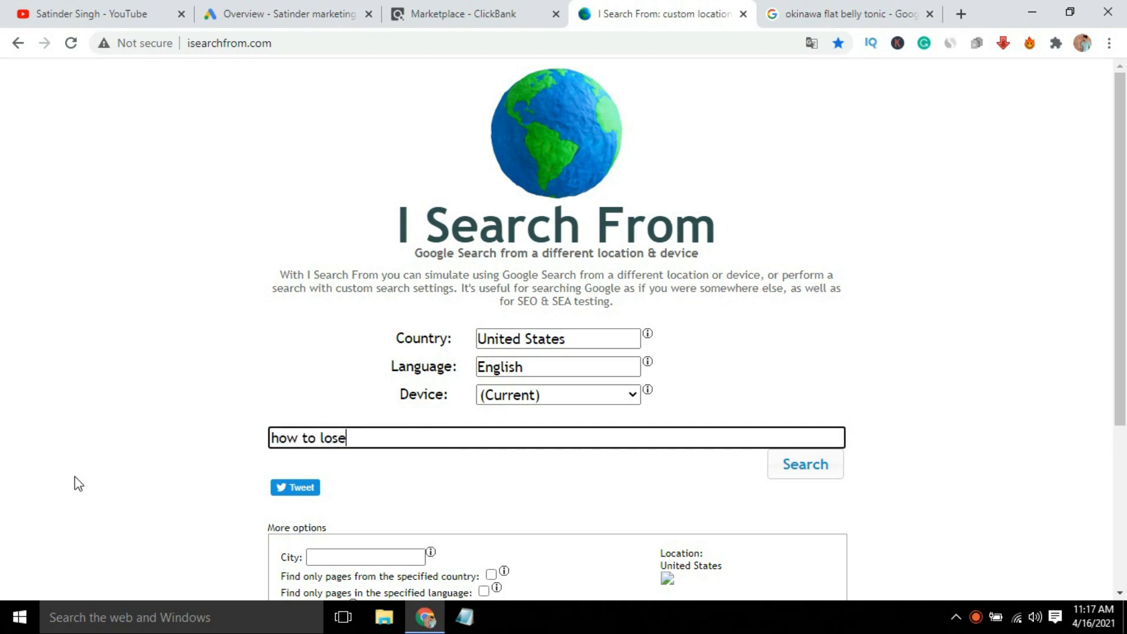
text( weight)
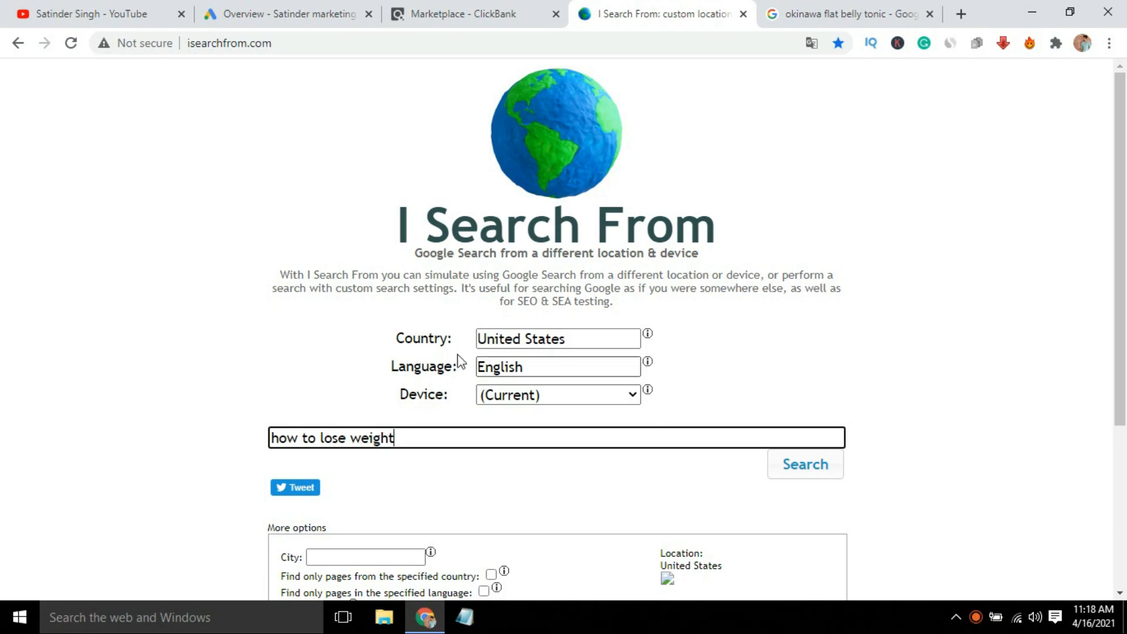
key(Return)
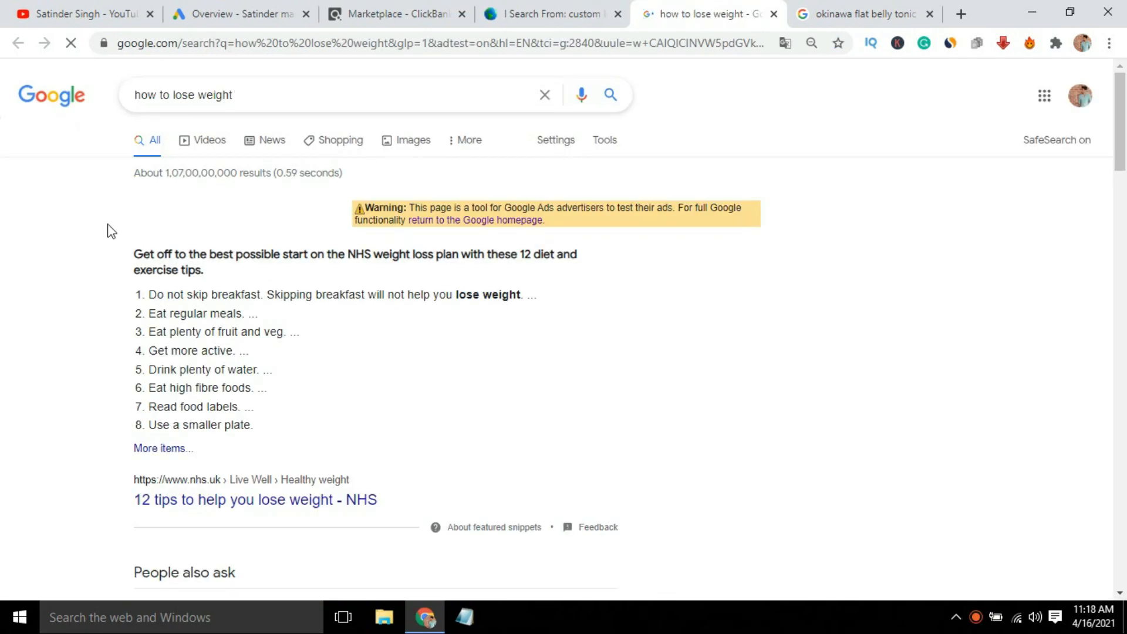
Examine the "how to lose weight" results for ads, search trend data, and related and trending keywords
drag(1122, 141, 1124, 214)
scroll(1124, 214, up, 5)
click(556, 3)
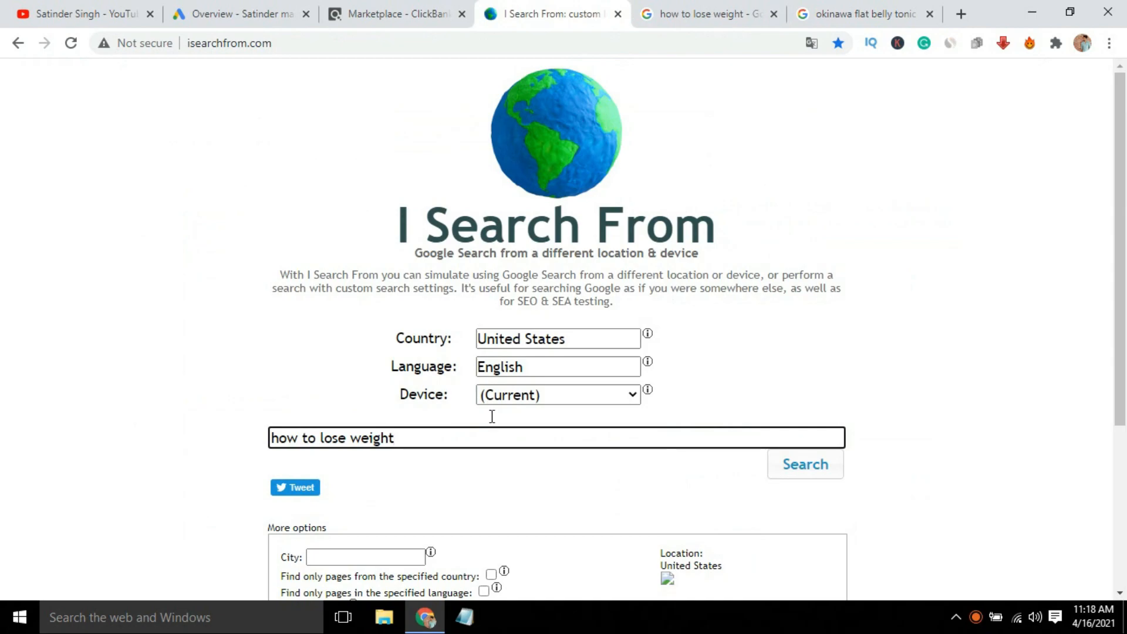
click(669, 15)
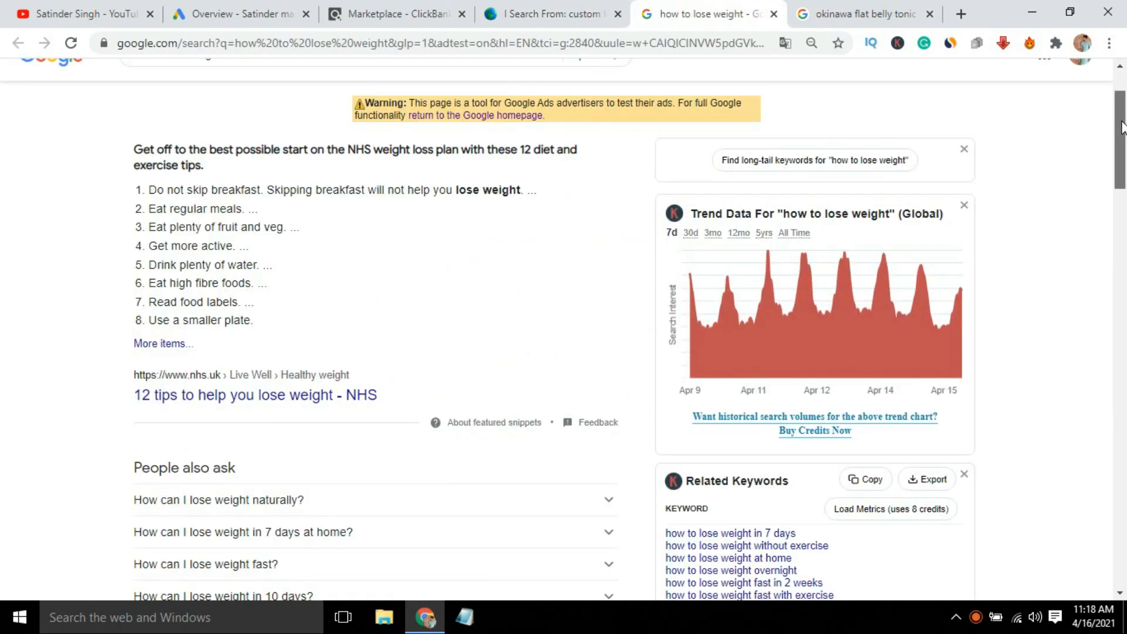
scroll(1123, 117, up, 2)
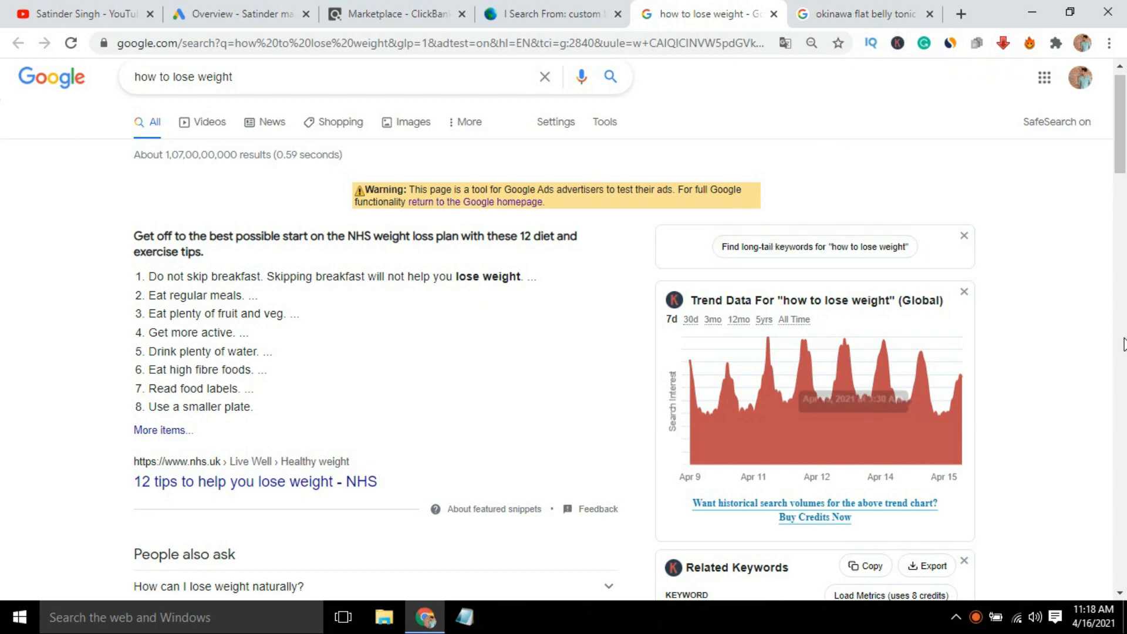
drag(1124, 105, 1125, 114)
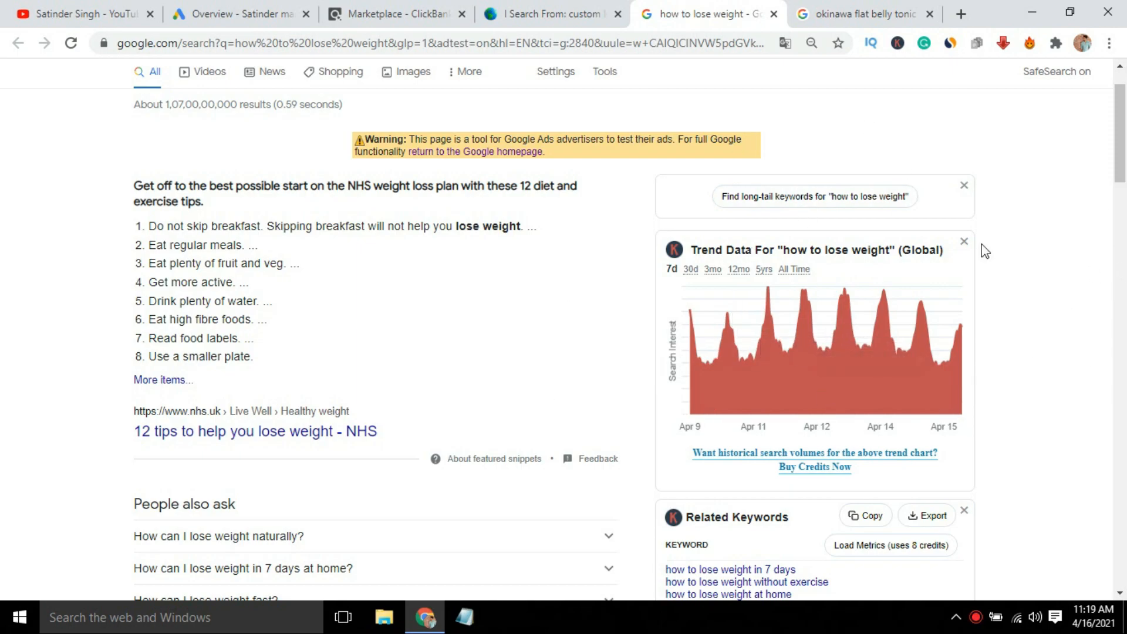
drag(1123, 154, 1121, 207)
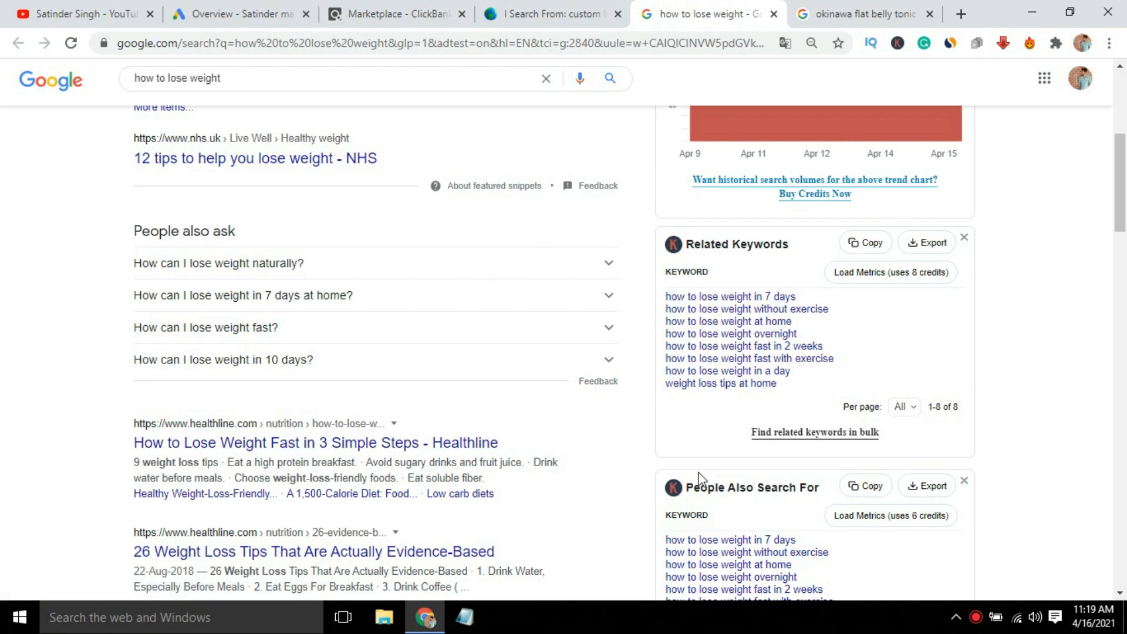
drag(1121, 175, 1121, 234)
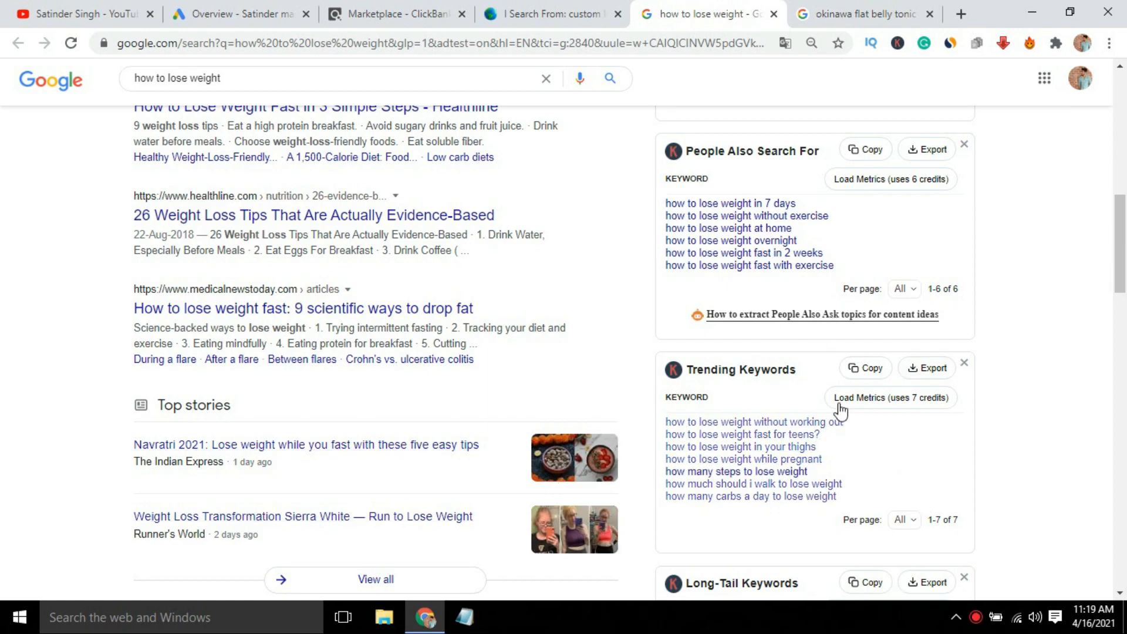
Run an I Search From query for "weight loss" with United States and English settings and check the results for ads and trend data
drag(1121, 236, 1124, 290)
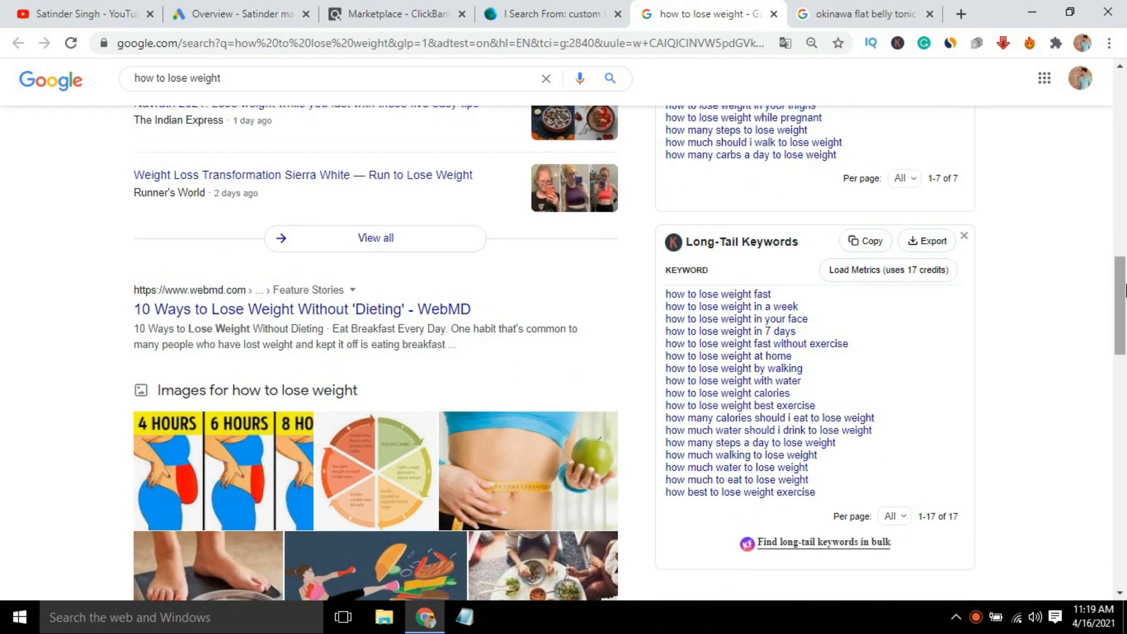
drag(1124, 291, 1124, 291)
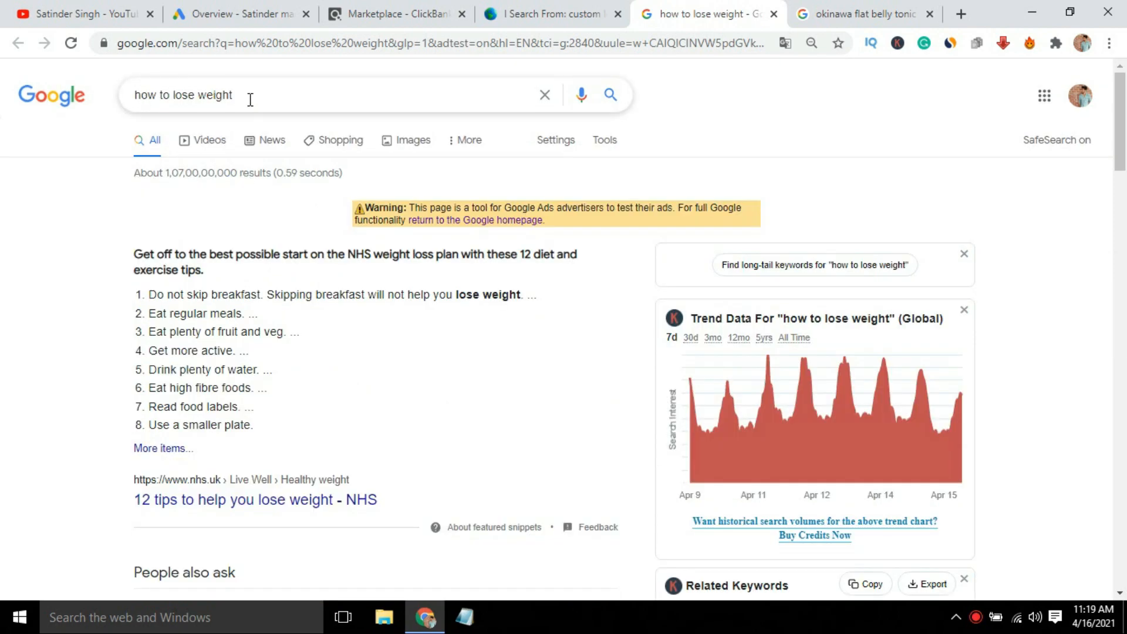
click(549, 13)
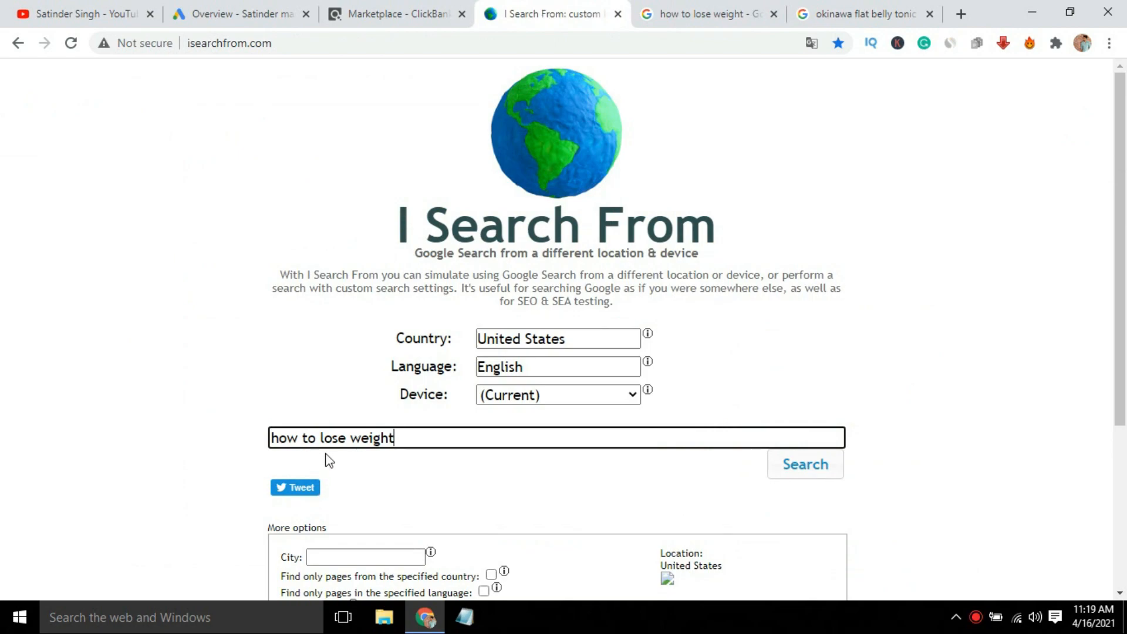
triple_click(373, 437)
text(w)
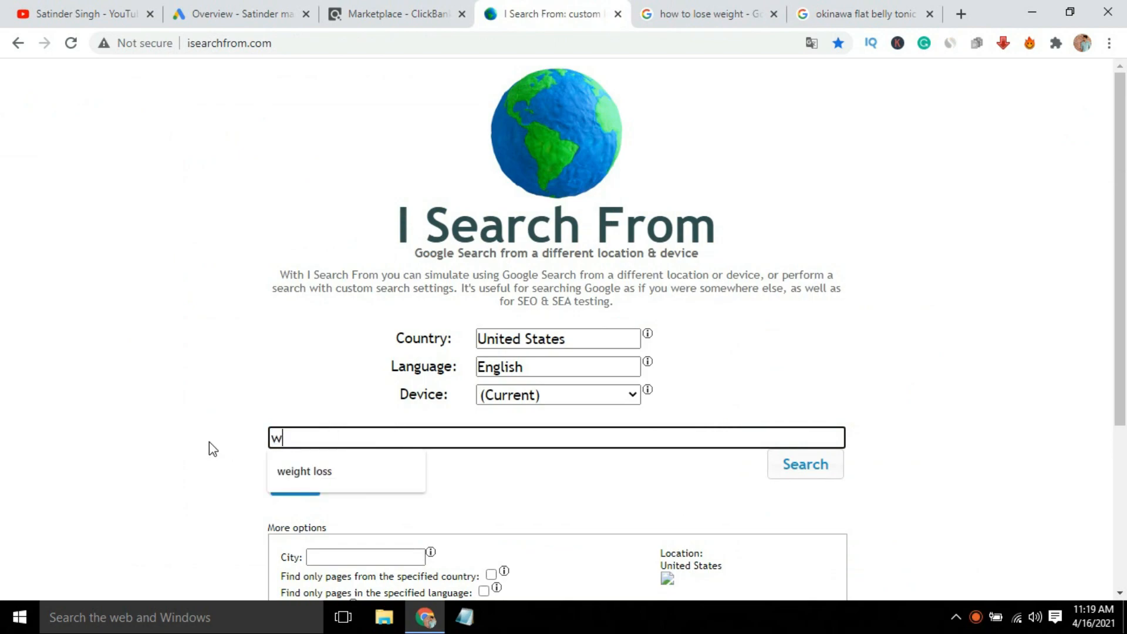
text(eight loss)
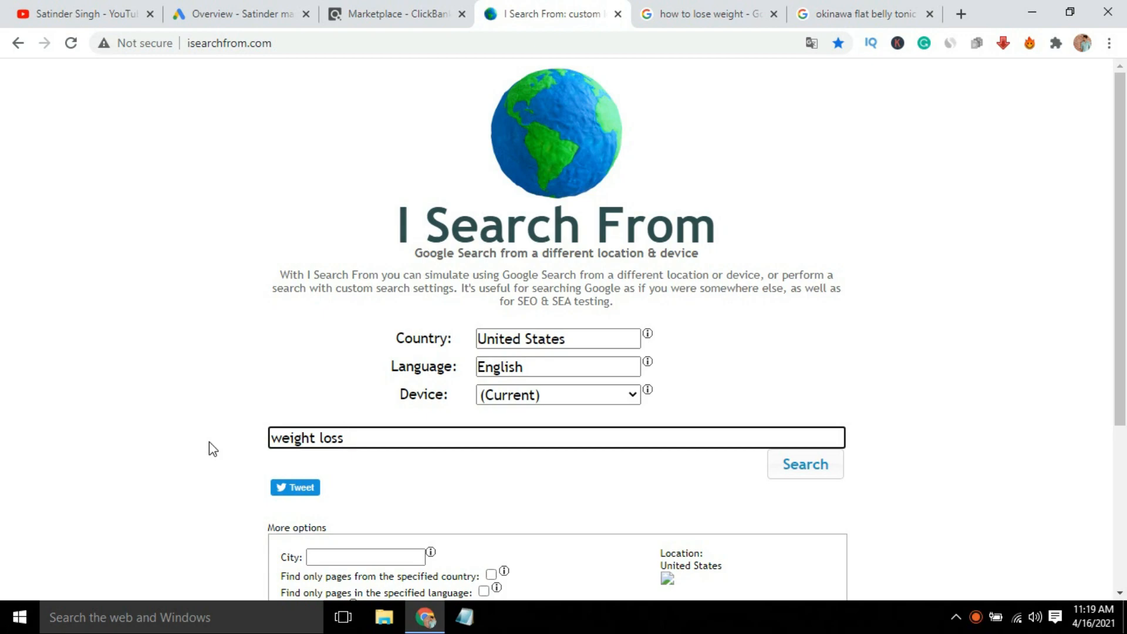
key(Return)
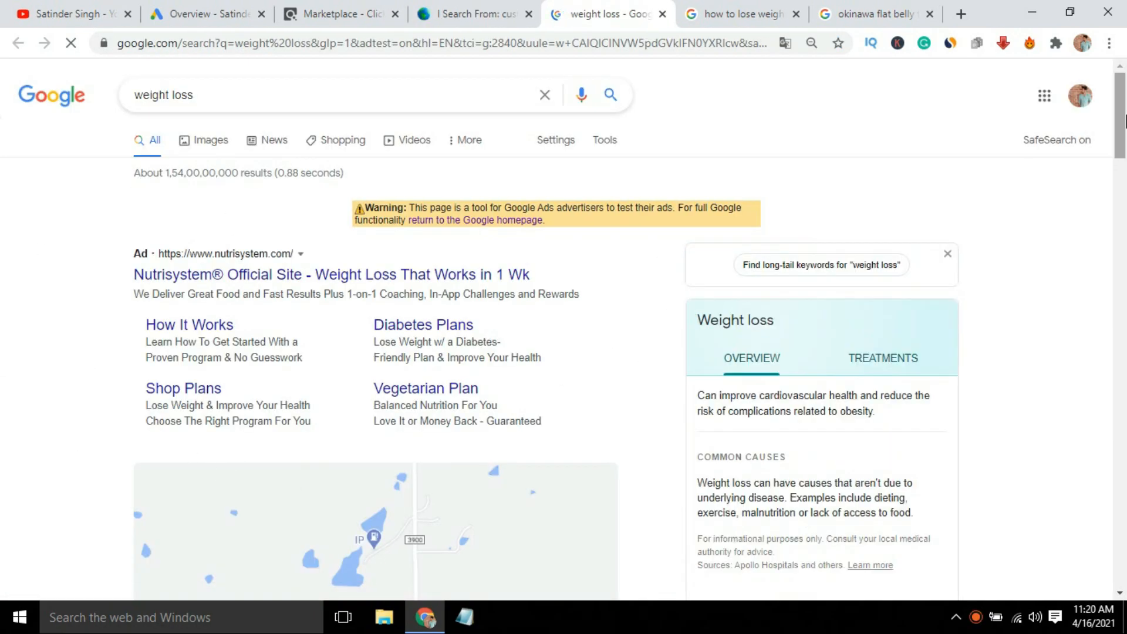
mouse_move(1122, 117)
mouse_down()
mouse_move(1124, 256)
mouse_move(1120, 88)
mouse_up()
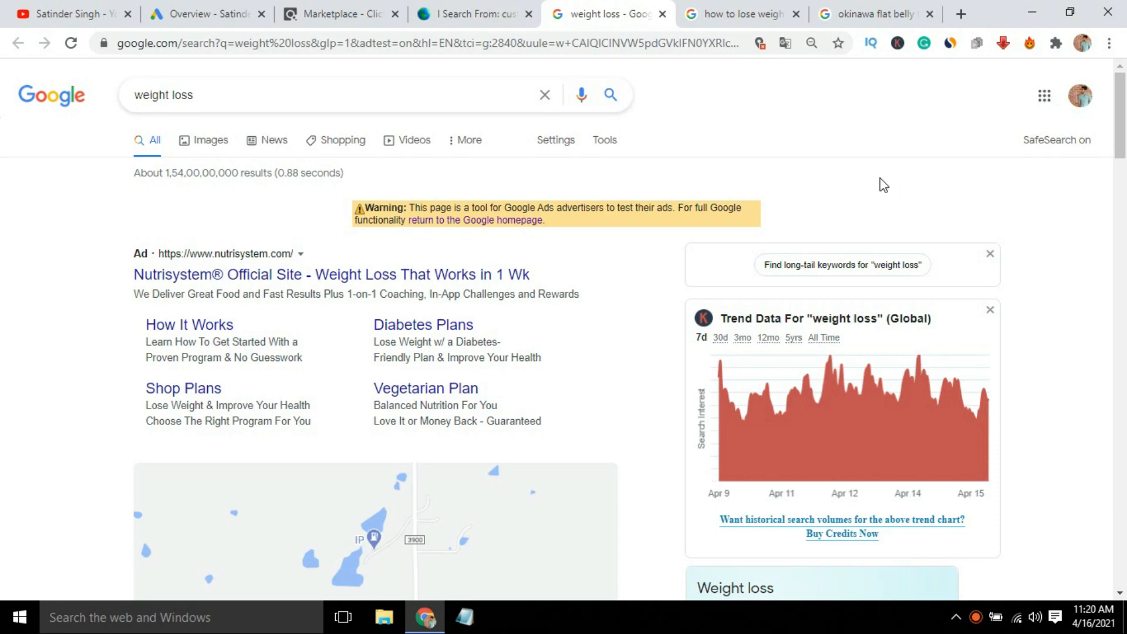
drag(1113, 138, 728, 7)
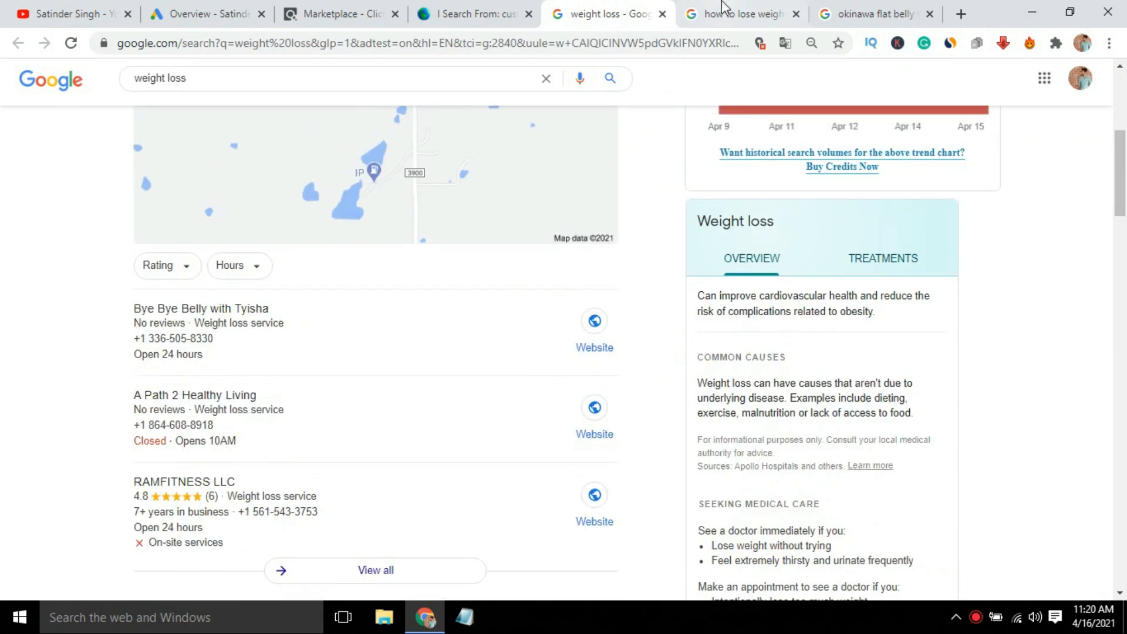
Return to the "how to lose weight" results and open the bulk long-tail keyword finder link in a new tab
click(740, 13)
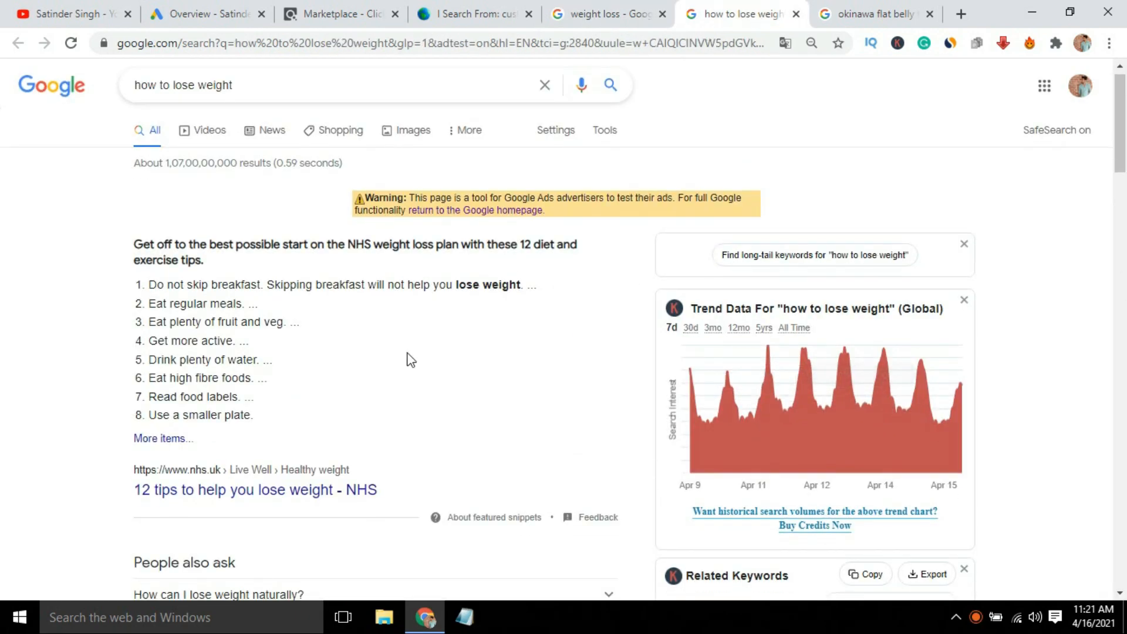
drag(1123, 101, 1121, 202)
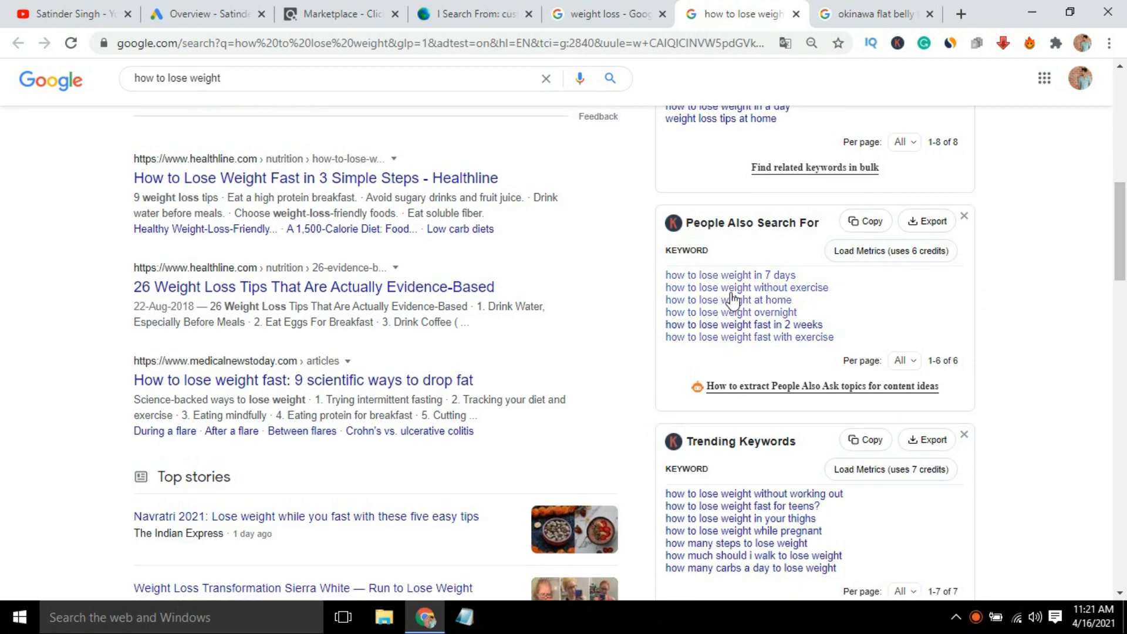
drag(1120, 207, 1120, 289)
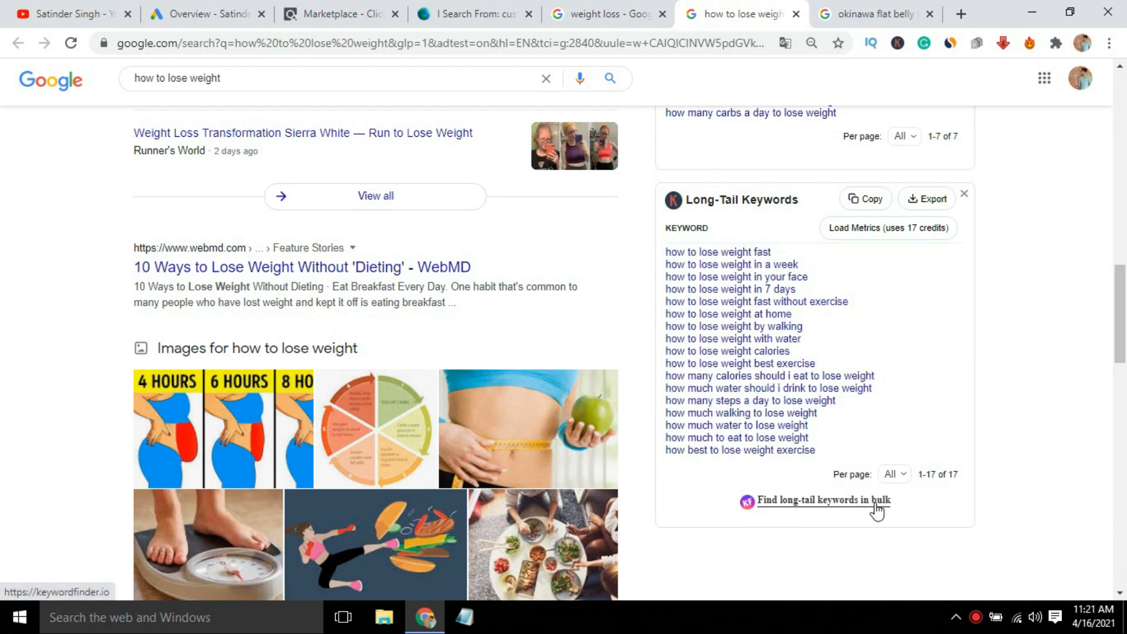
right_click(837, 508)
click(930, 362)
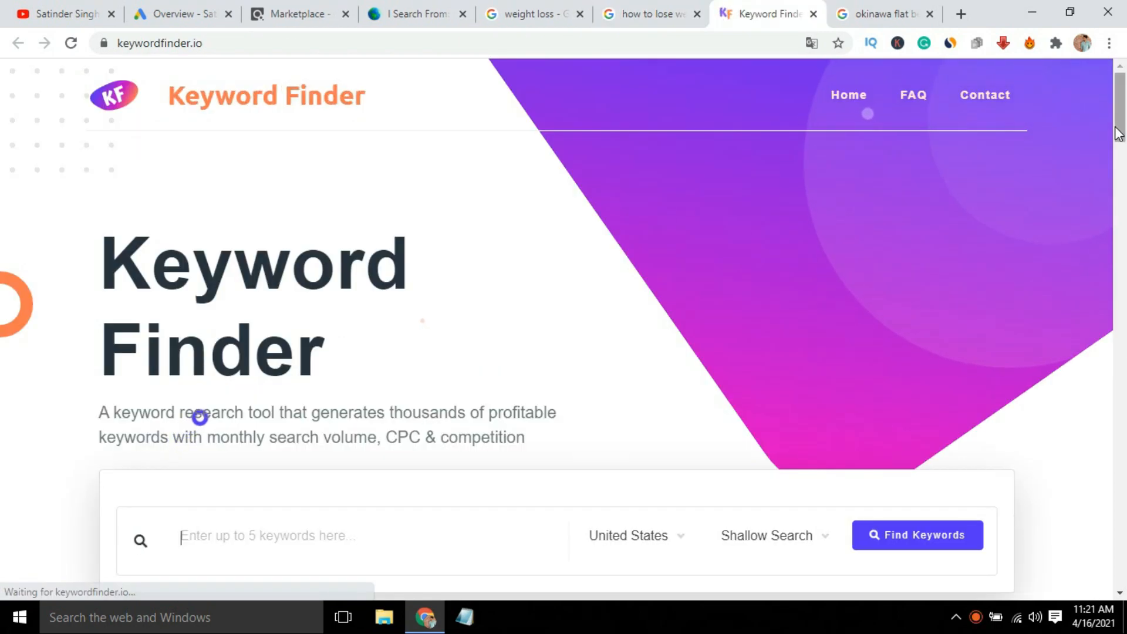
Add "how to lose weight" as the first search keyword in Keyword Finder
drag(1119, 130, 1120, 145)
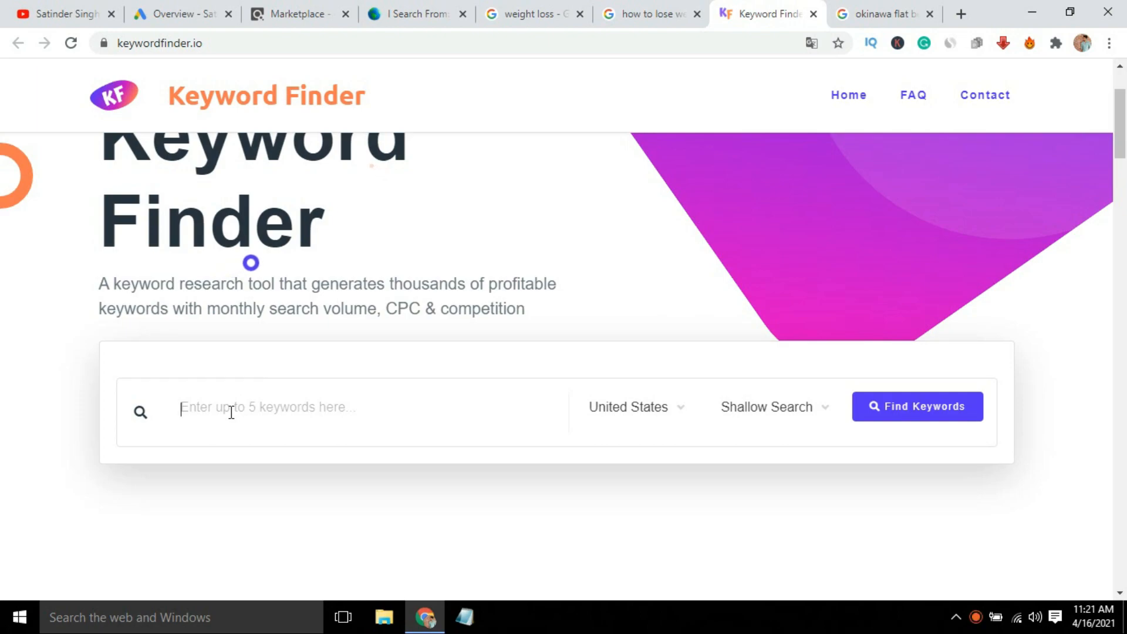
click(230, 412)
text(how t)
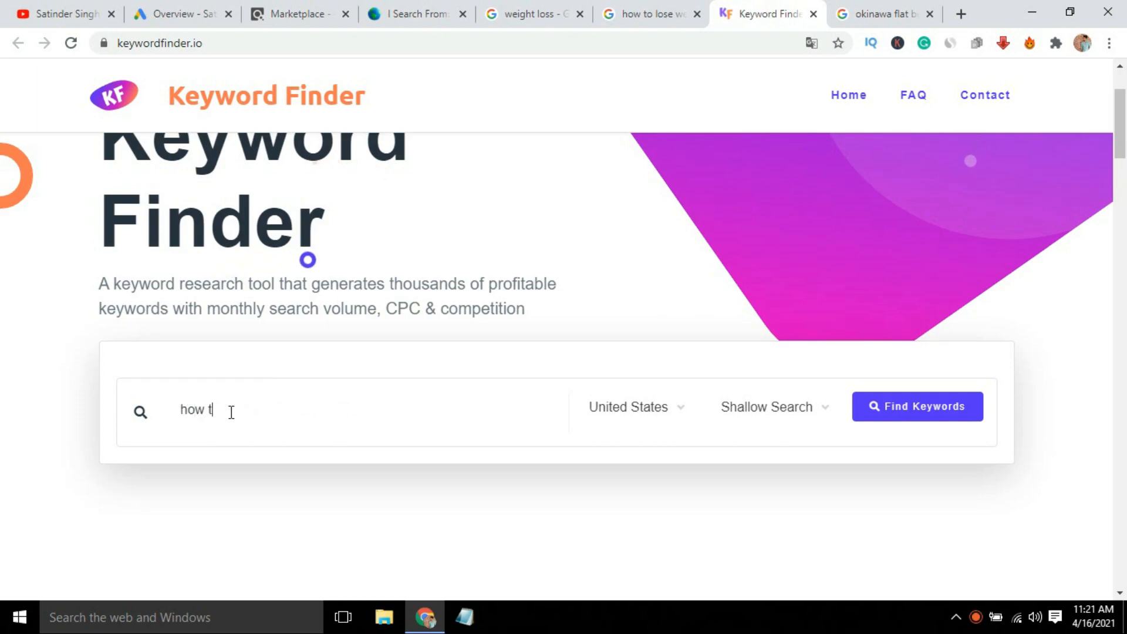
text(o lose wei)
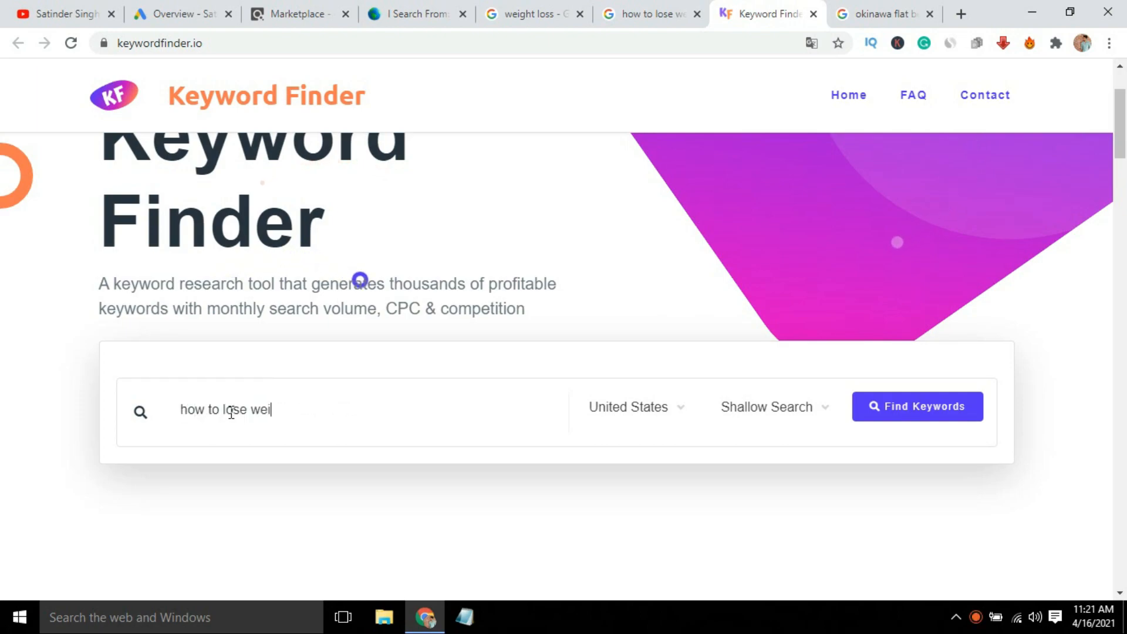
text(ght)
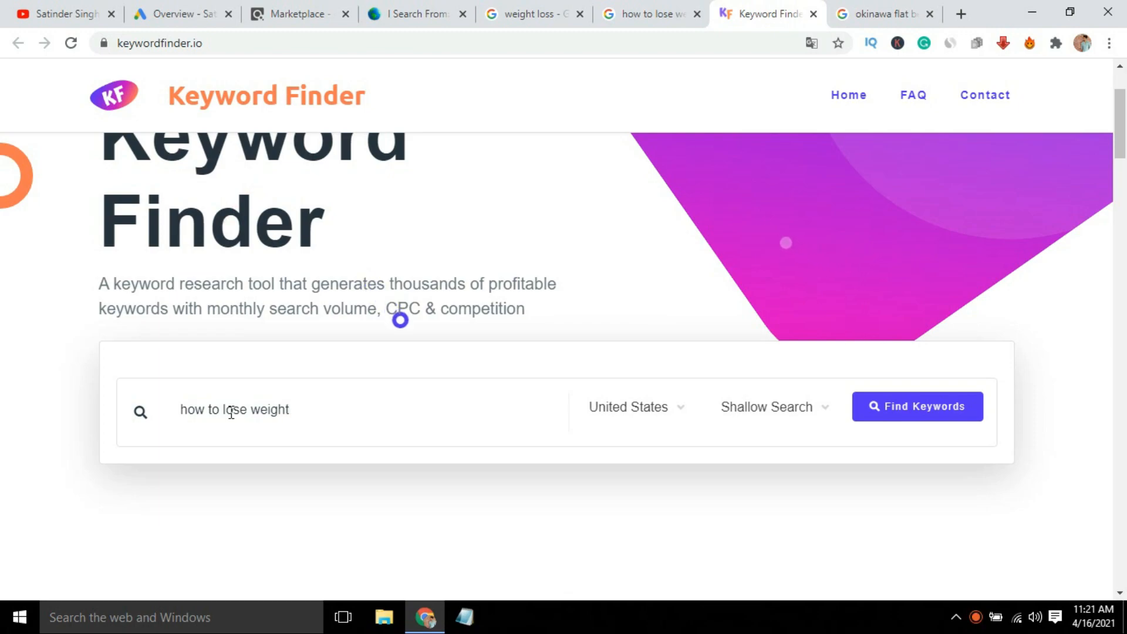
key(Return)
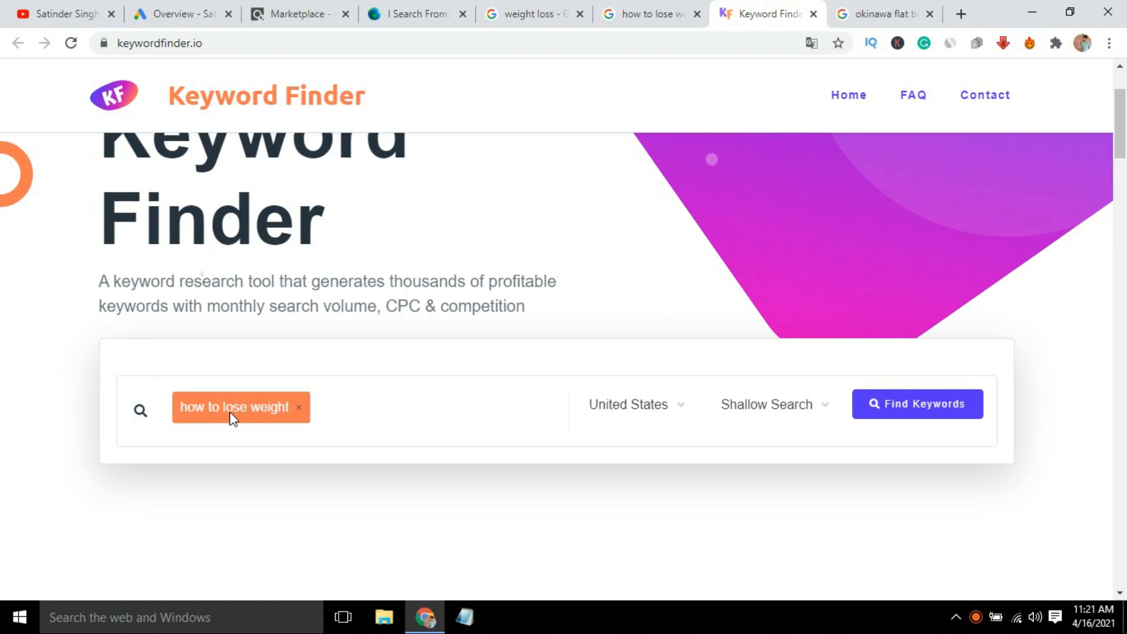
Add "how to lose weight without exercise" as a second keyword and run a United States shallow search
text(how )
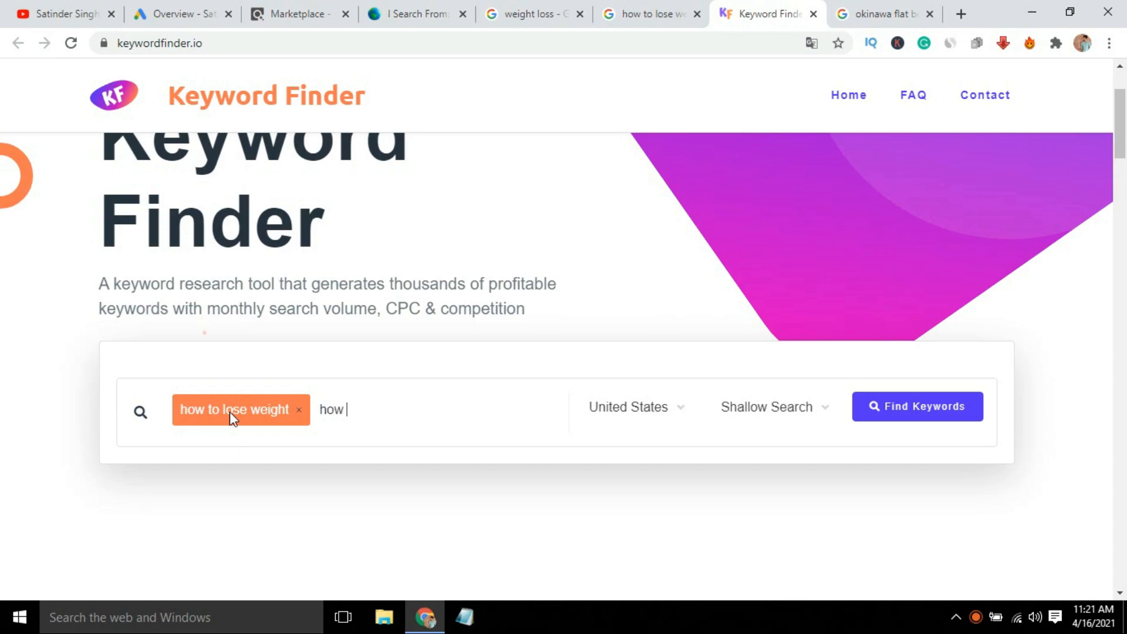
text(to lose wei)
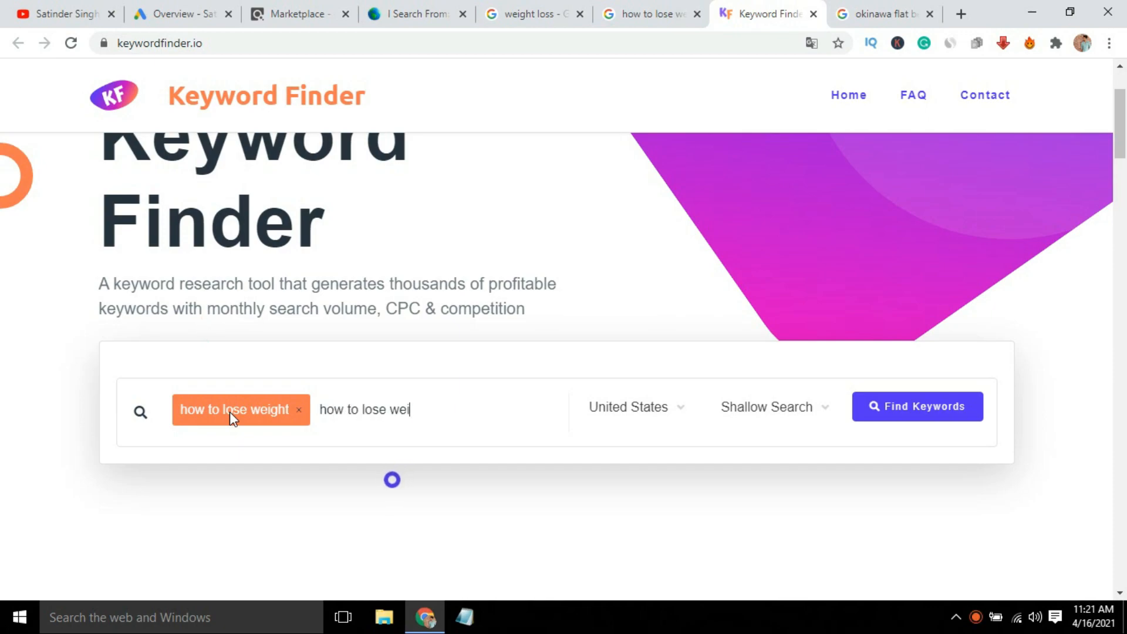
text(ght withou)
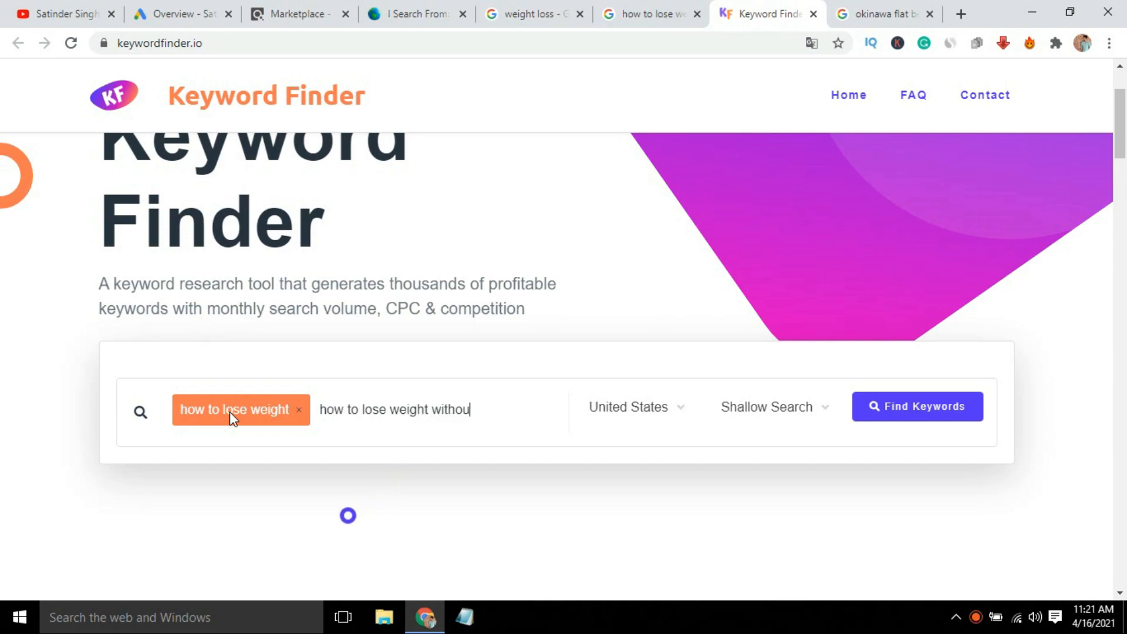
text(t exerc)
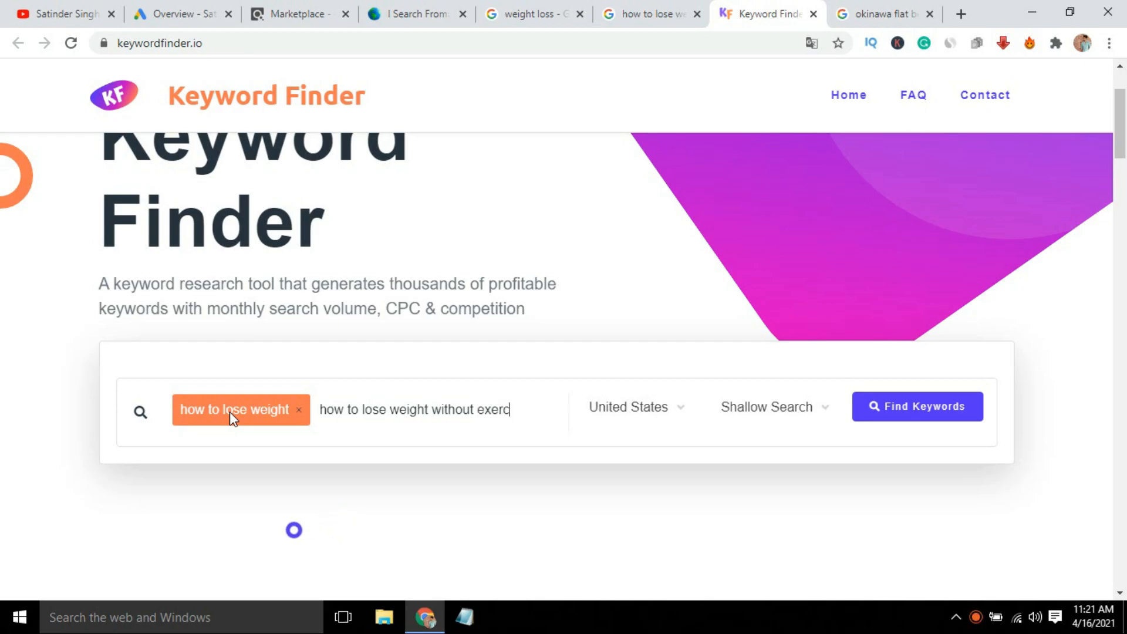
text(ise)
key(Return)
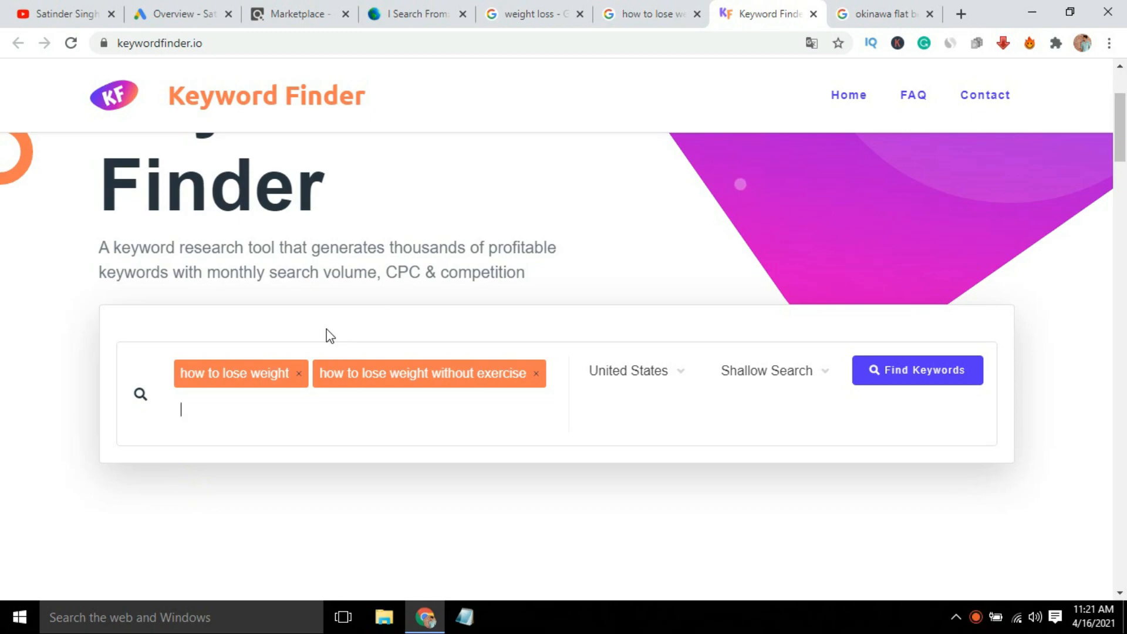
click(887, 378)
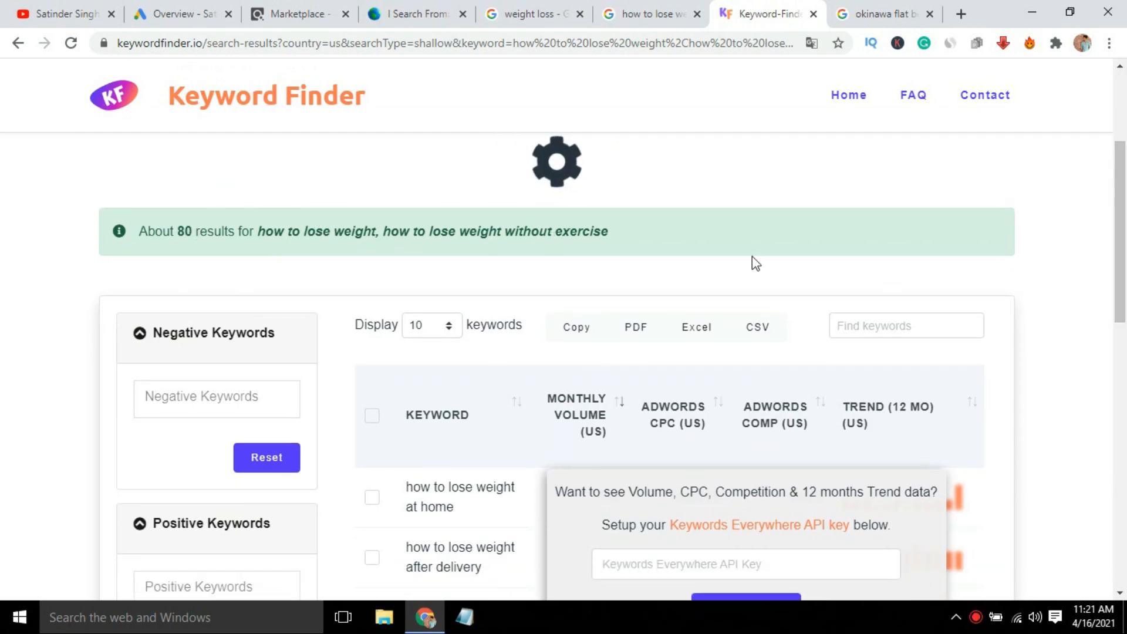
Examine the generated keyword ideas list, including its volume, CPC and competition columns and the total number of keywords
drag(1123, 252, 1123, 254)
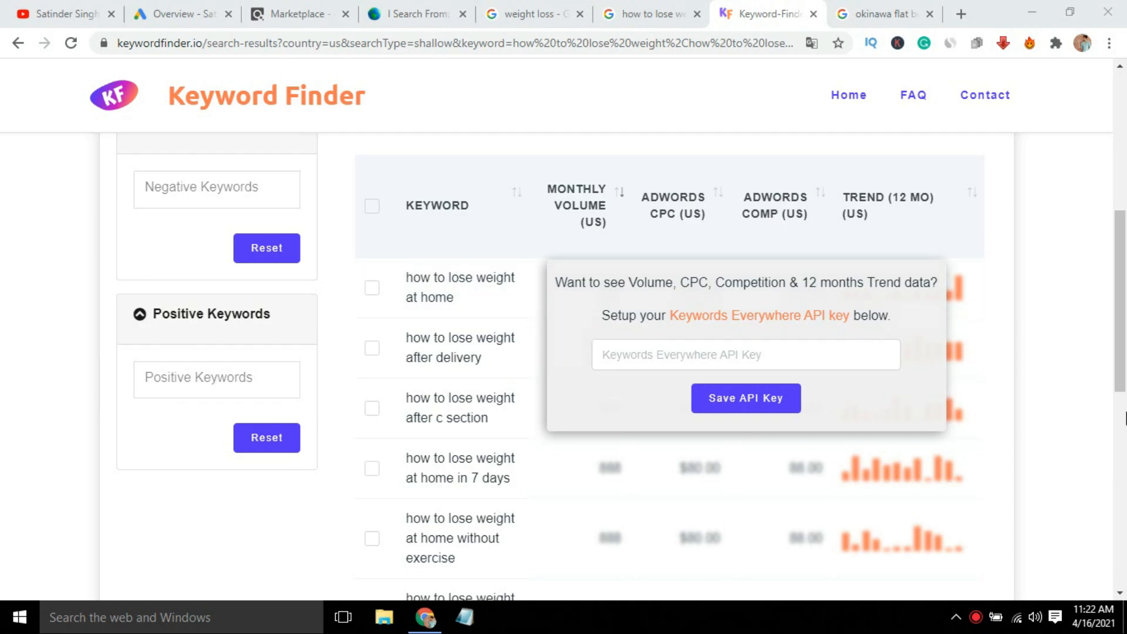
drag(1122, 365, 1122, 383)
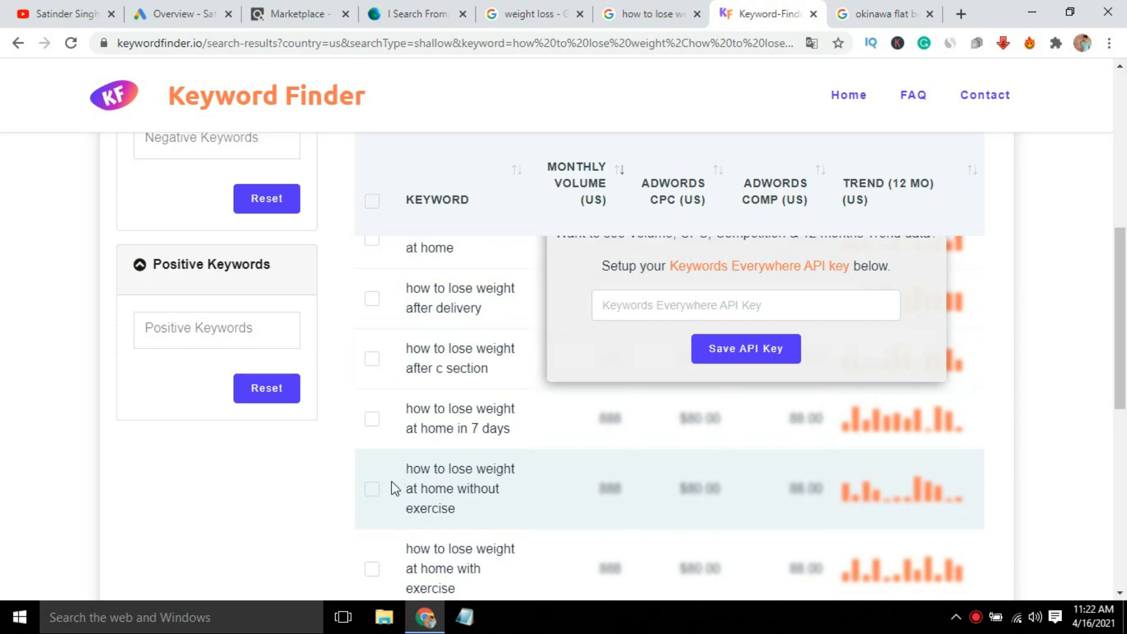
drag(1122, 305, 1124, 430)
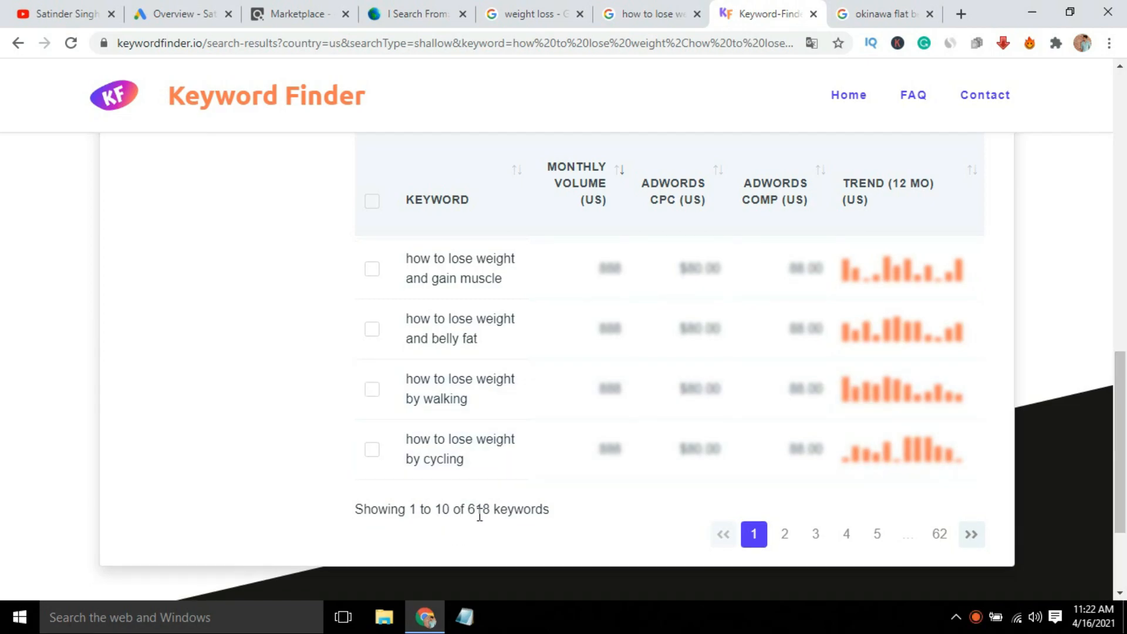
drag(1123, 469, 1122, 182)
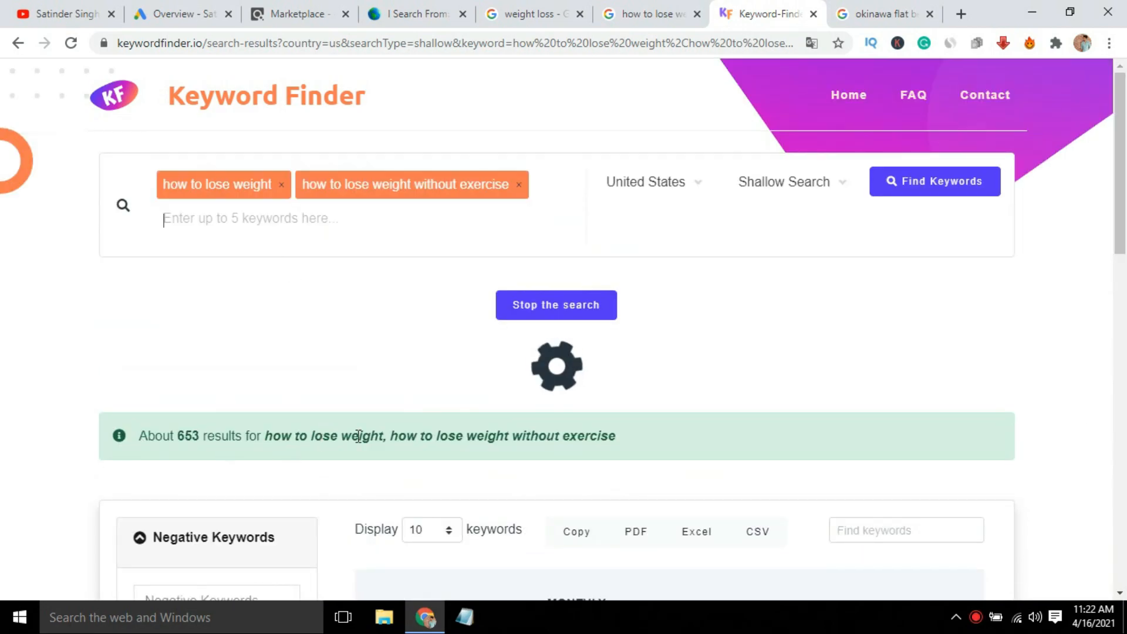
Close the Keyword Finder and Okinawa search tabs, and open the Google Trends site in a new tab
click(813, 14)
click(813, 13)
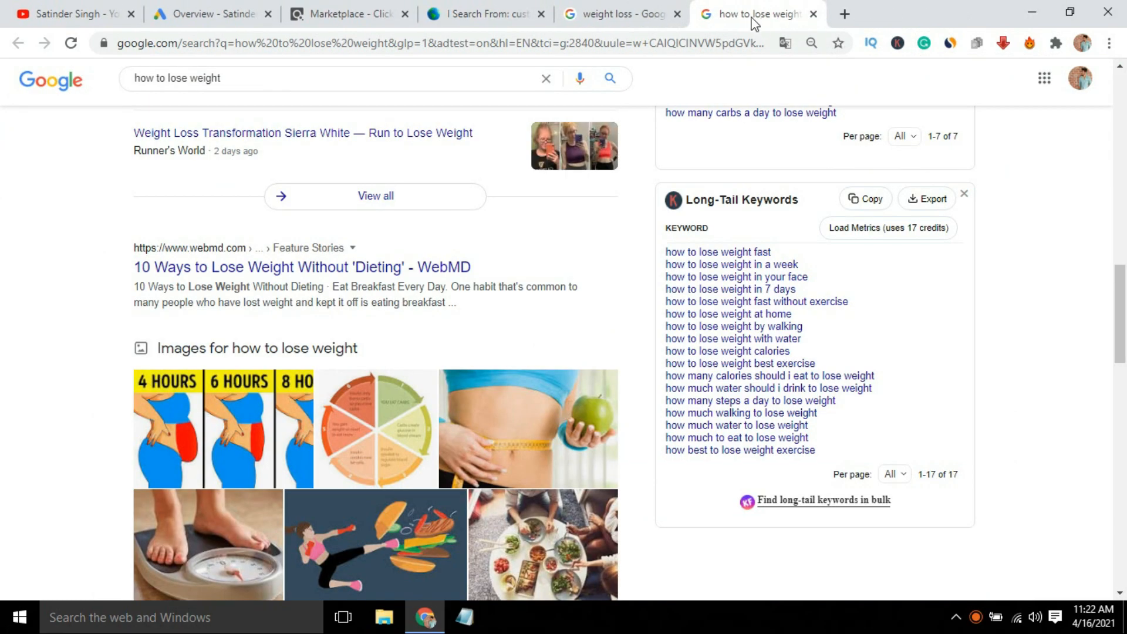
click(961, 13)
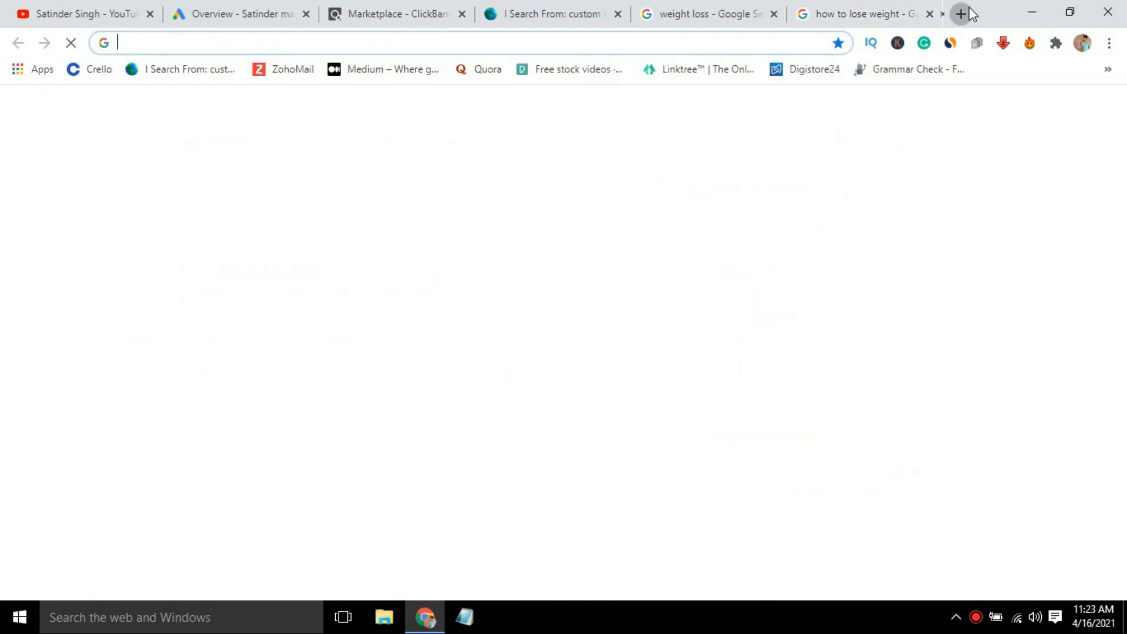
text(google)
key(Return)
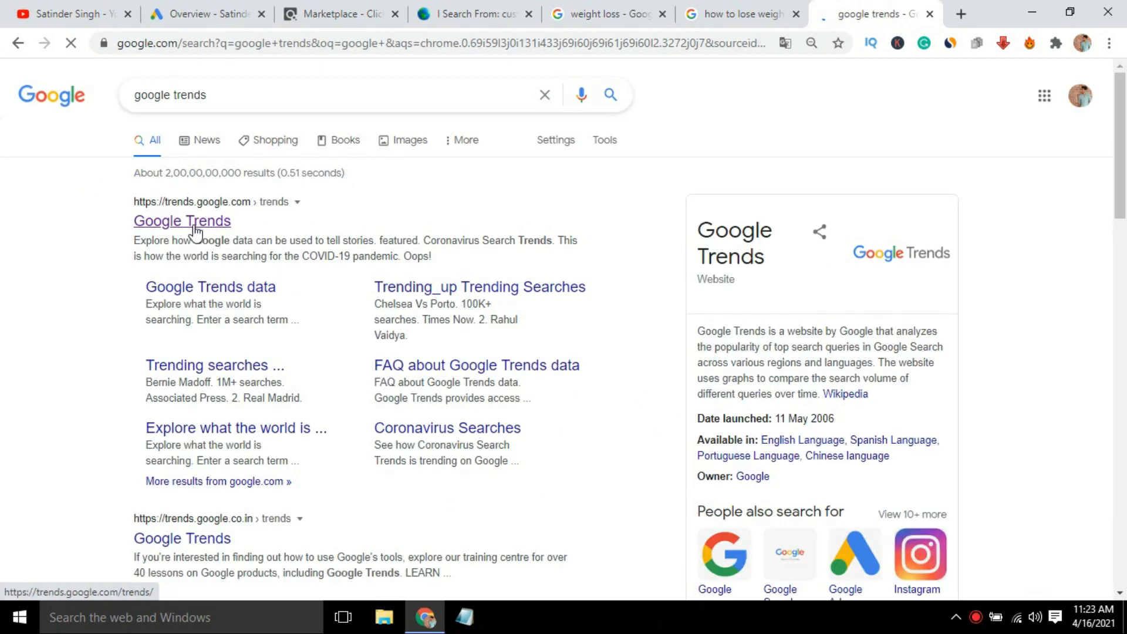
click(195, 223)
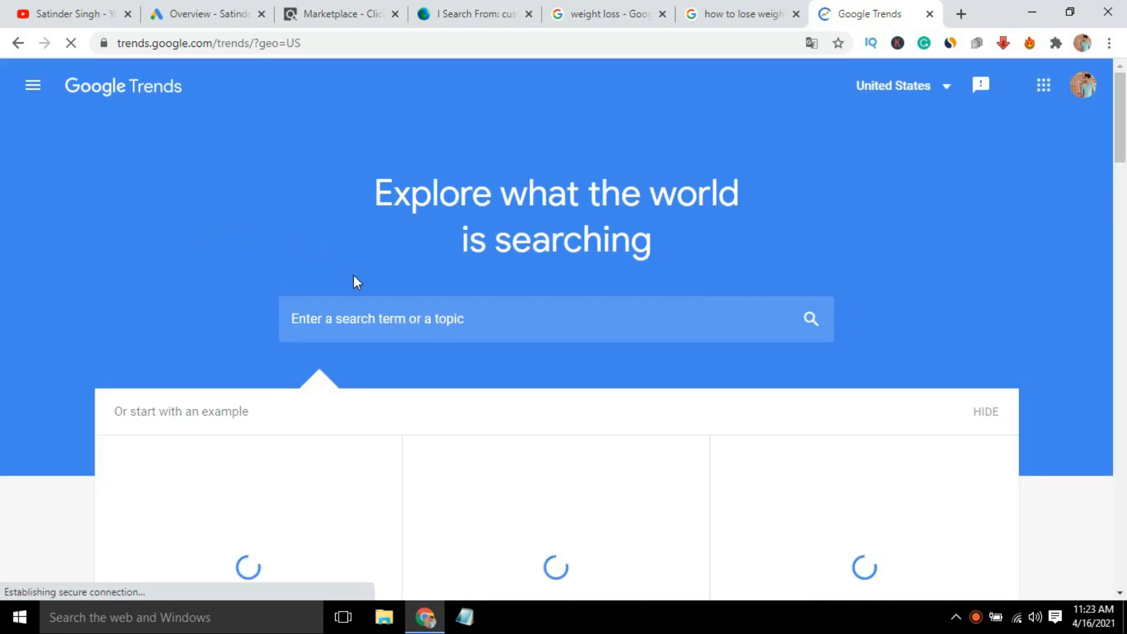
Explore the search term "how to lose weight" in Google Trends for the United States
click(429, 323)
text(how to)
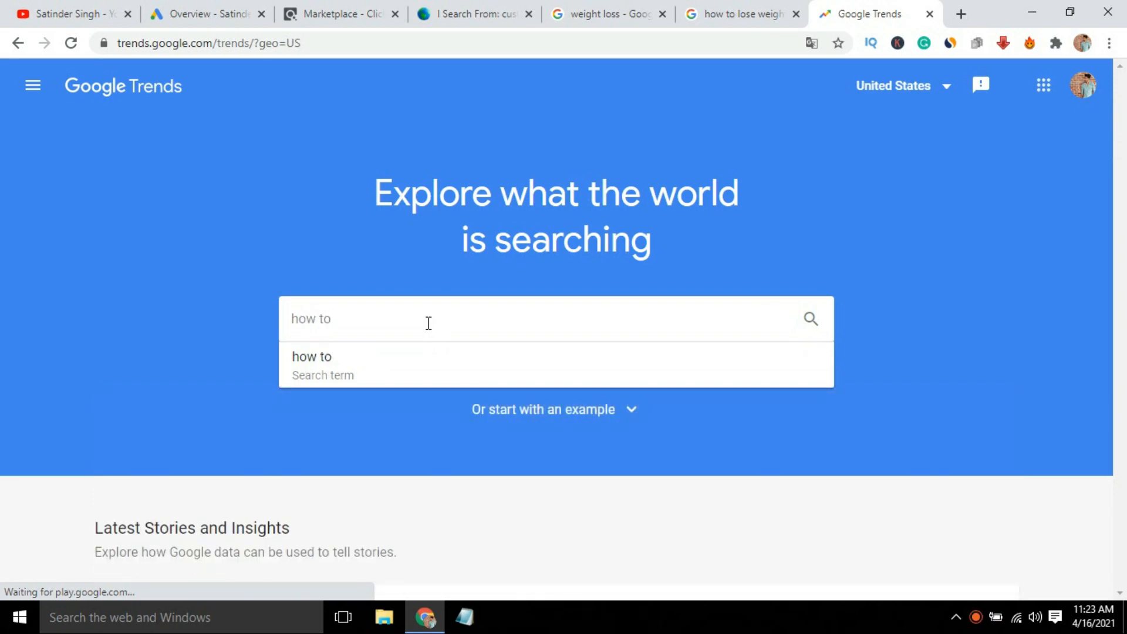
text( lose w)
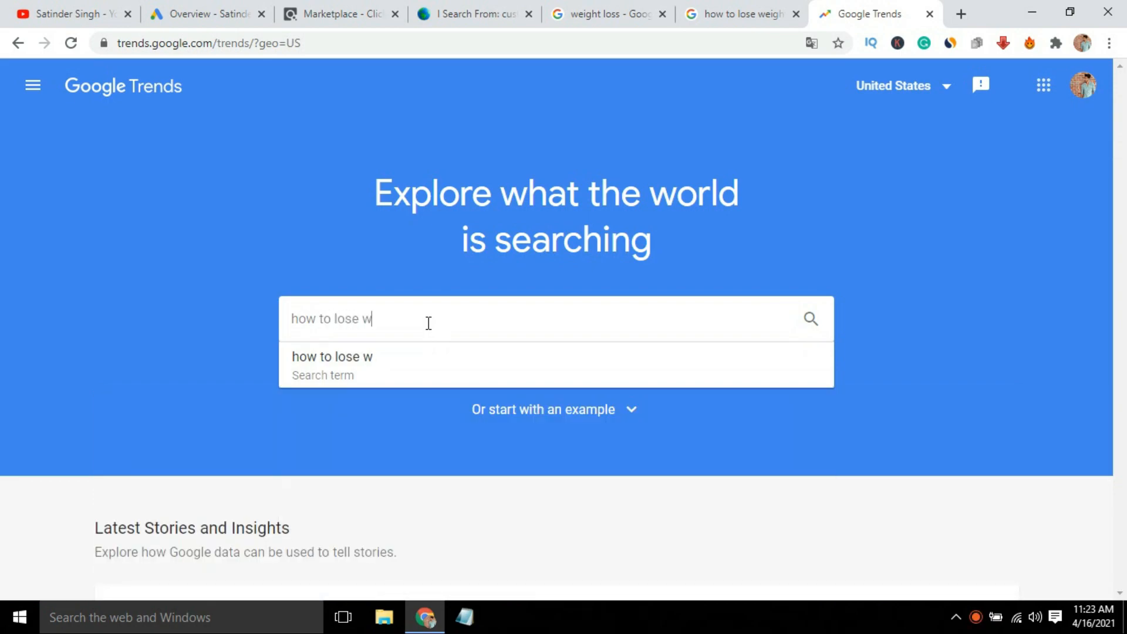
text(eight)
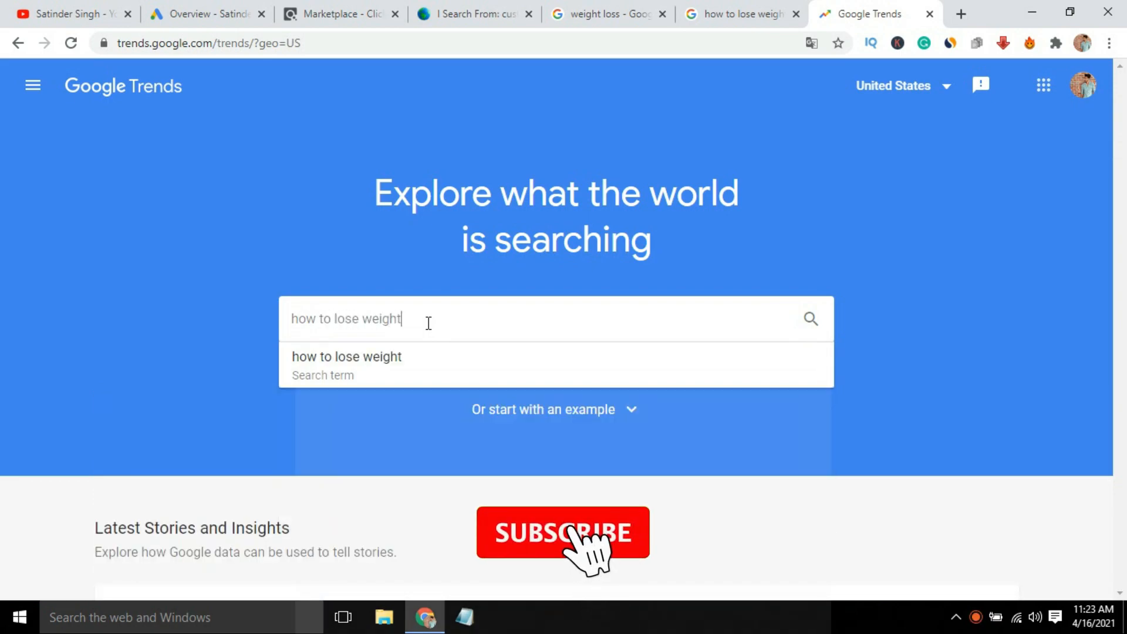
click(375, 360)
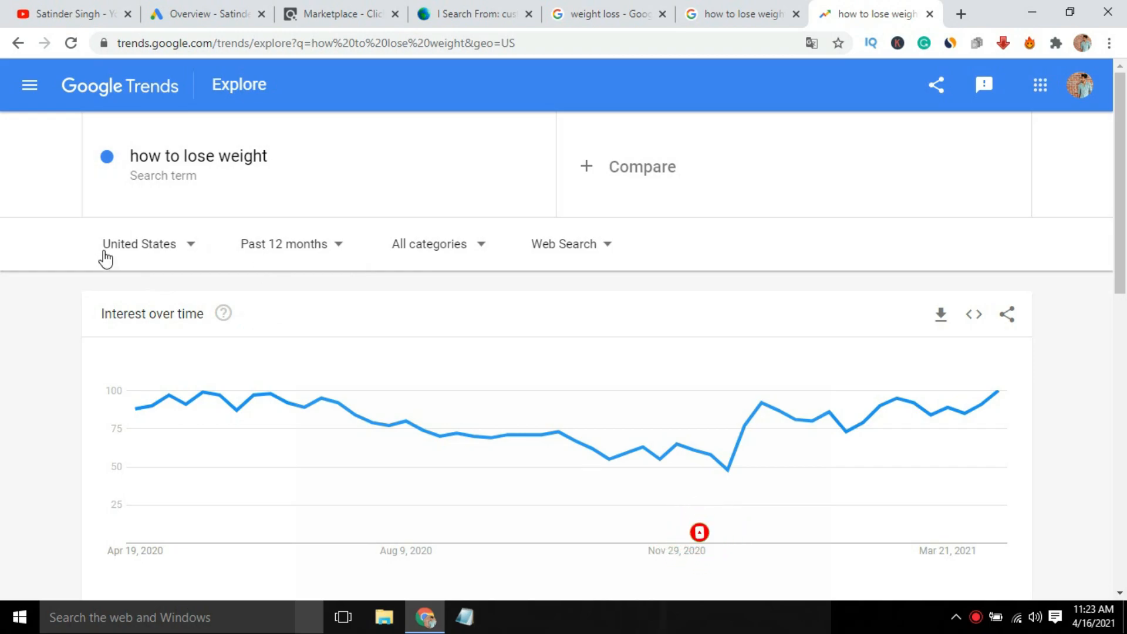
Review the interest over time, subregion interest, related topics and related queries for "how to lose weight" in Google Trends
scroll(1098, 377, down, 1)
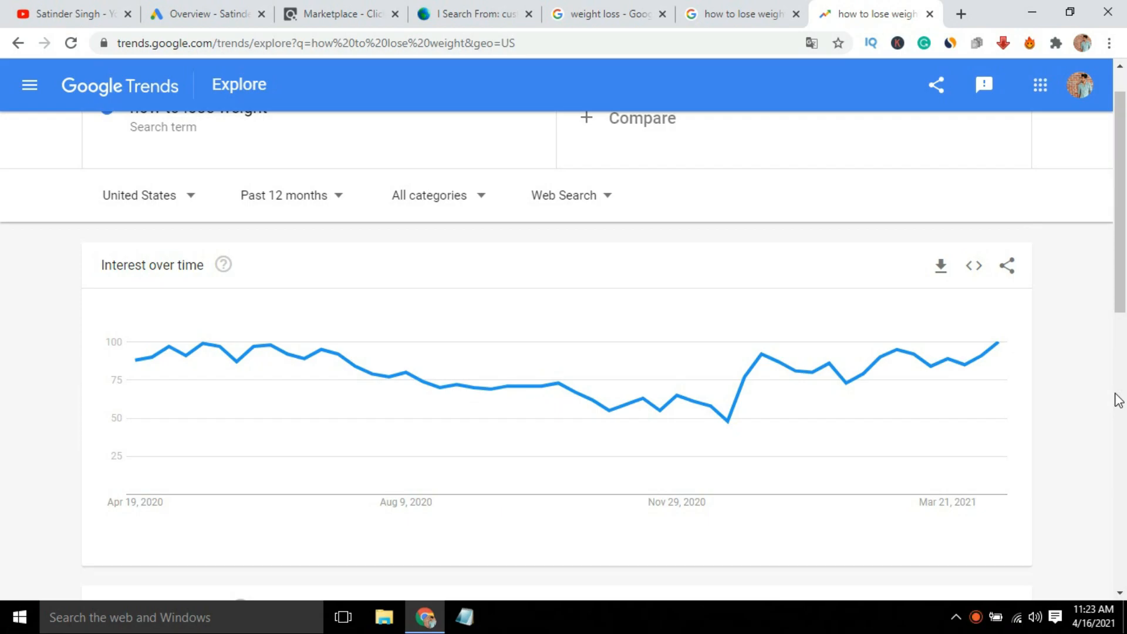
scroll(1116, 370, down, 5)
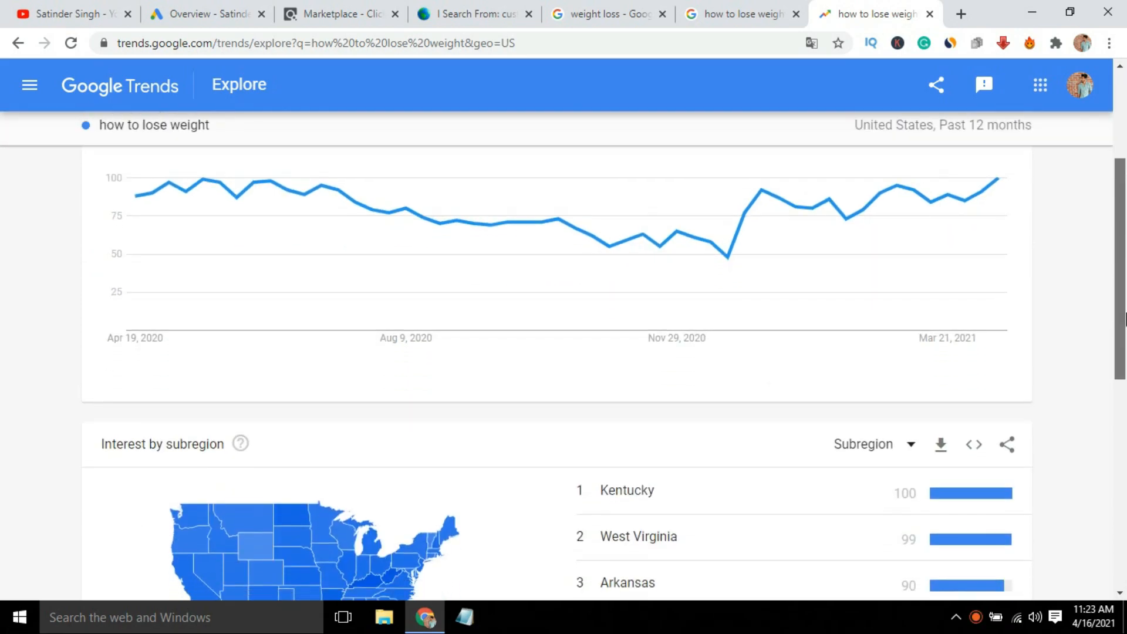
scroll(1115, 347, down, 5)
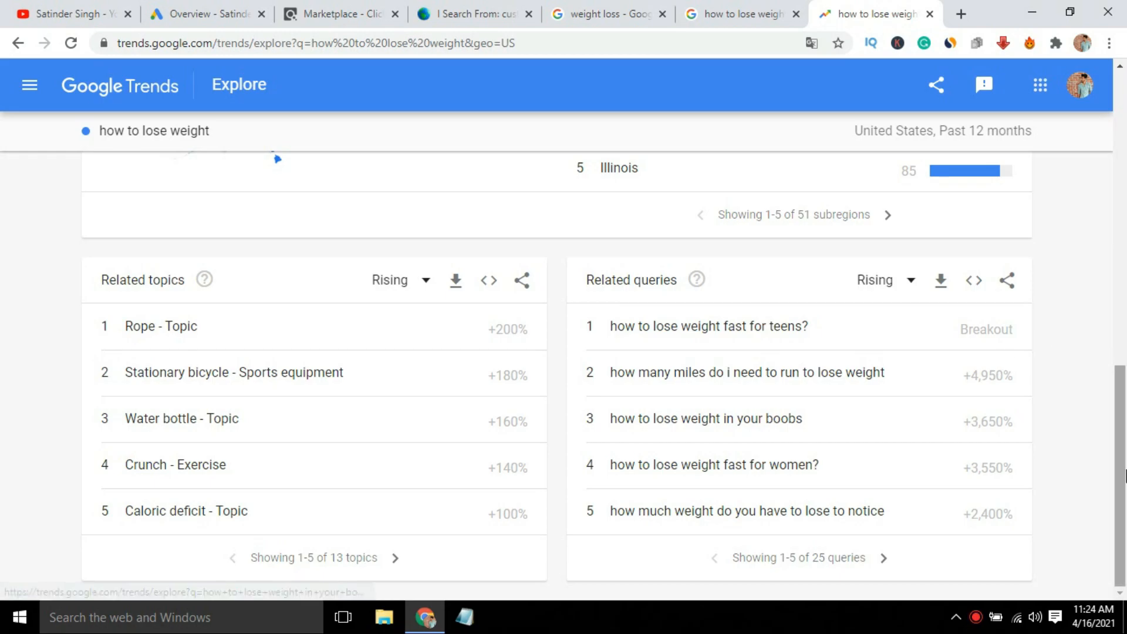
click(883, 557)
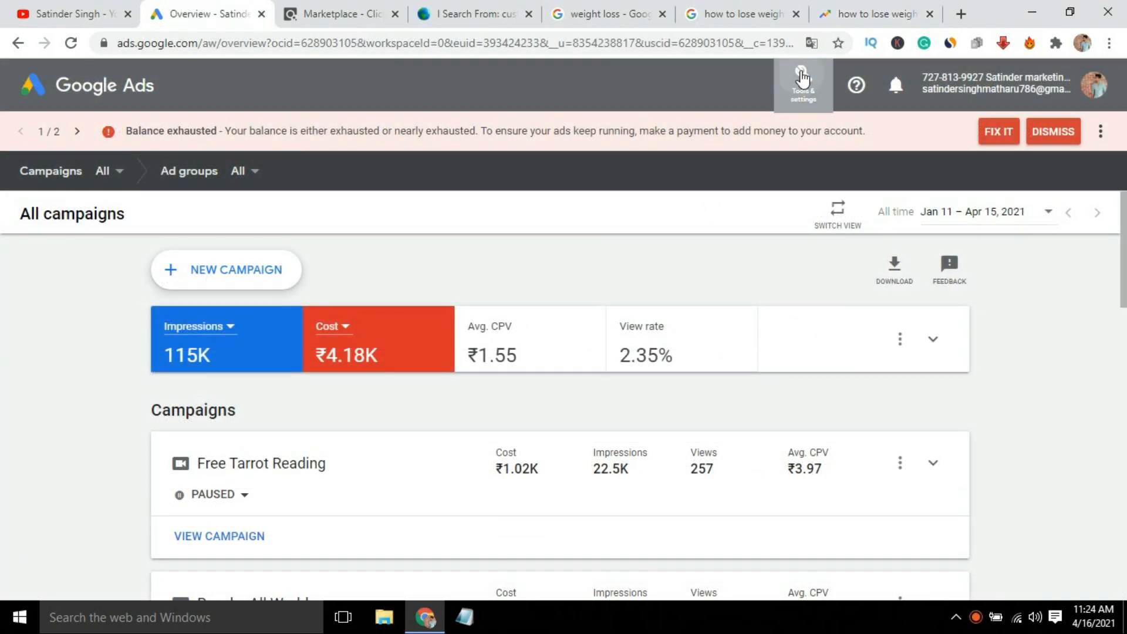
Switch to Google Ads and open the Discover new keywords form in Keyword Planner
click(801, 76)
click(734, 296)
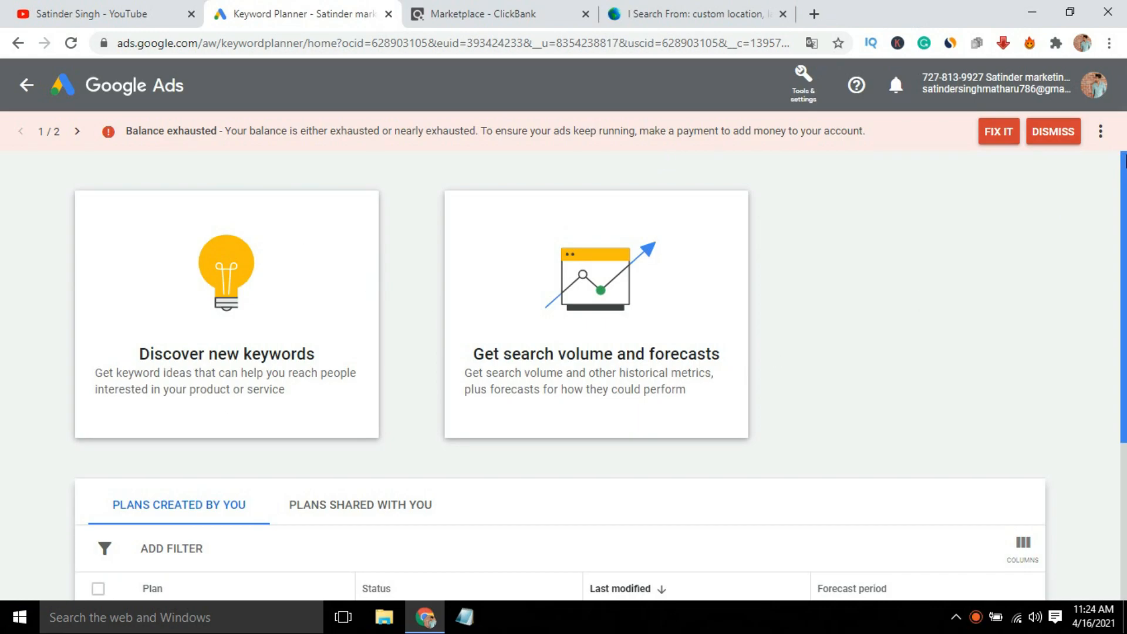
click(229, 351)
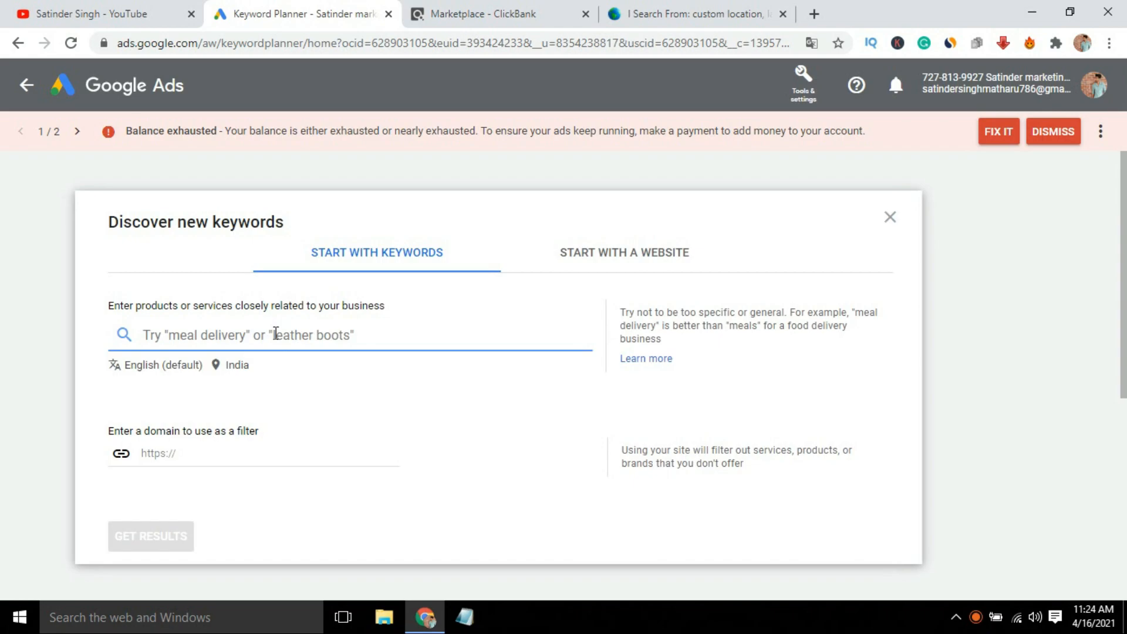
Enter "how to lose weight" and "how to lose weight without exercise" as the seed keywords
text(how to los)
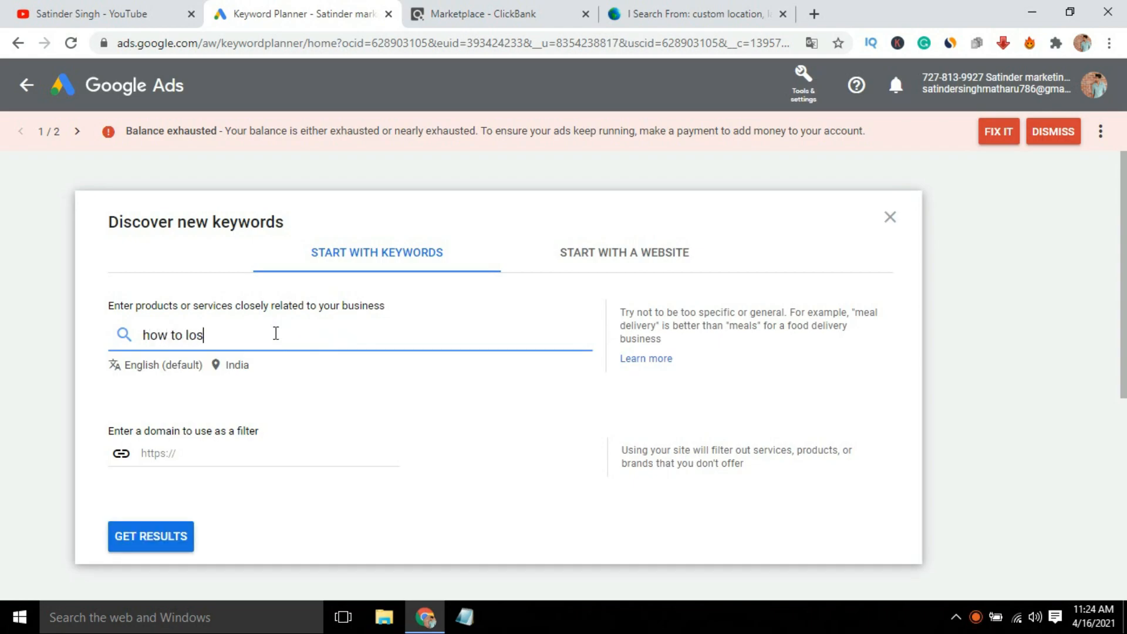
text(e weuig)
key(Return)
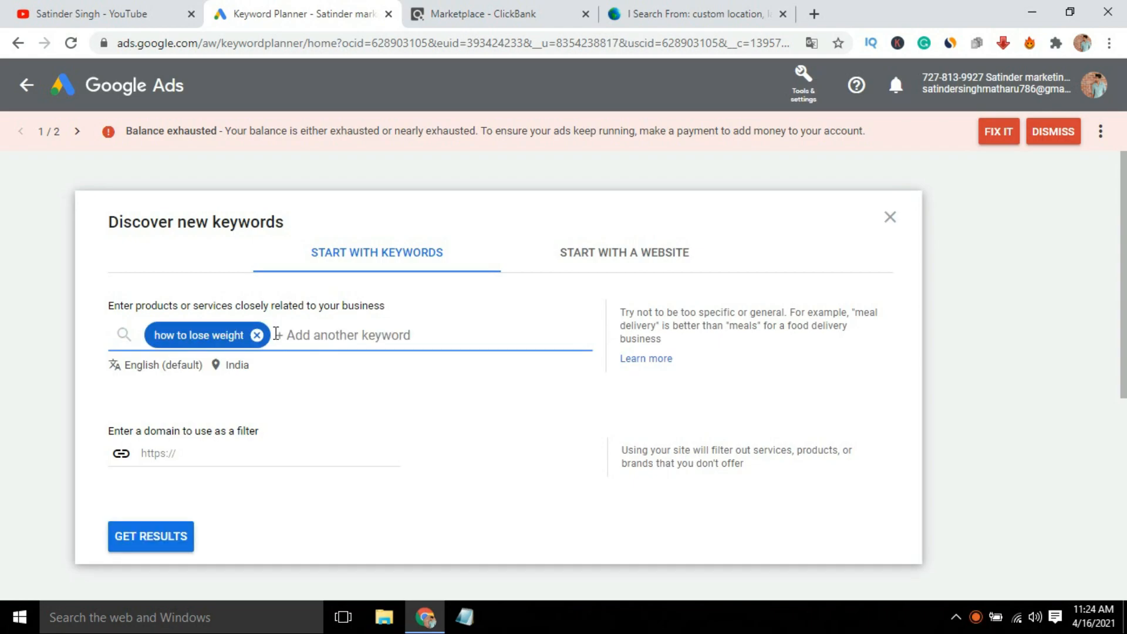
text(h)
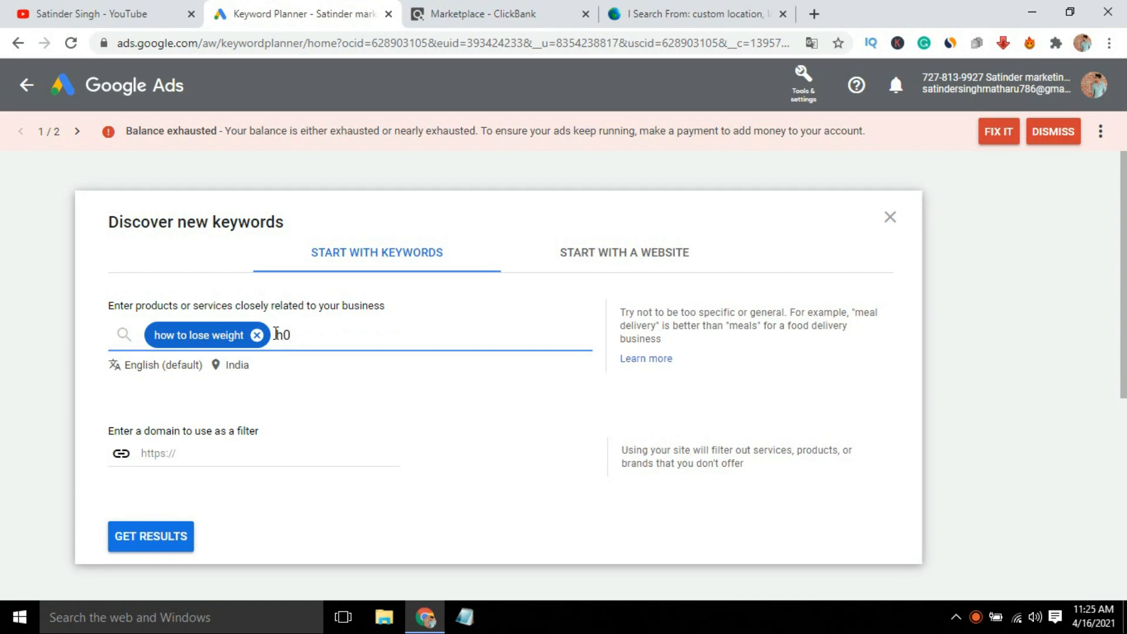
text(ow to lose weight without exercise)
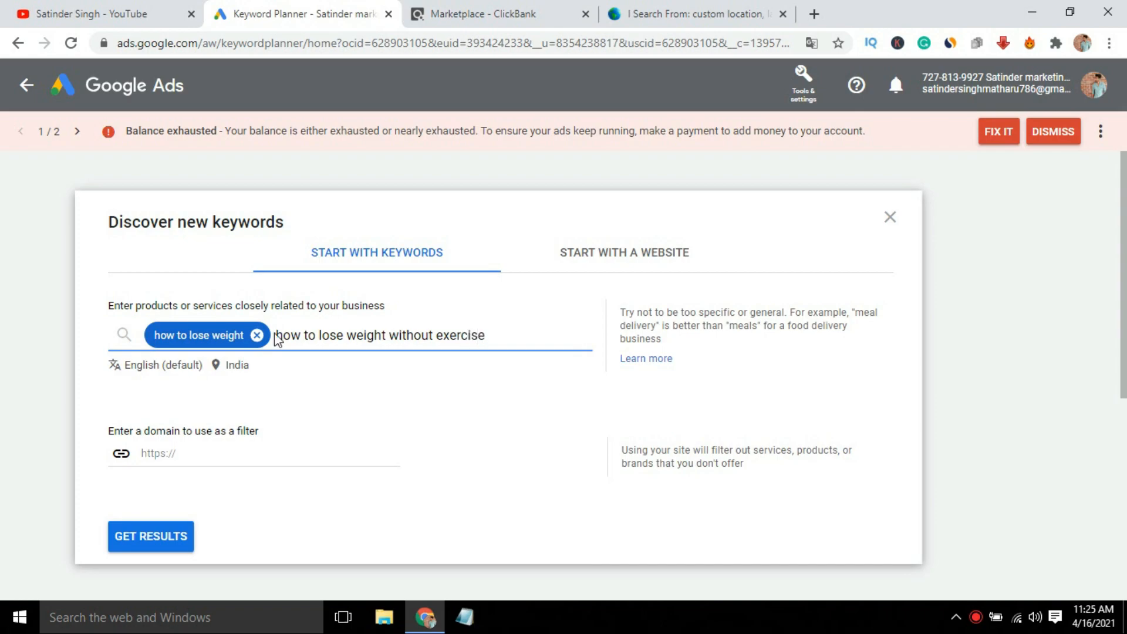
key(Return)
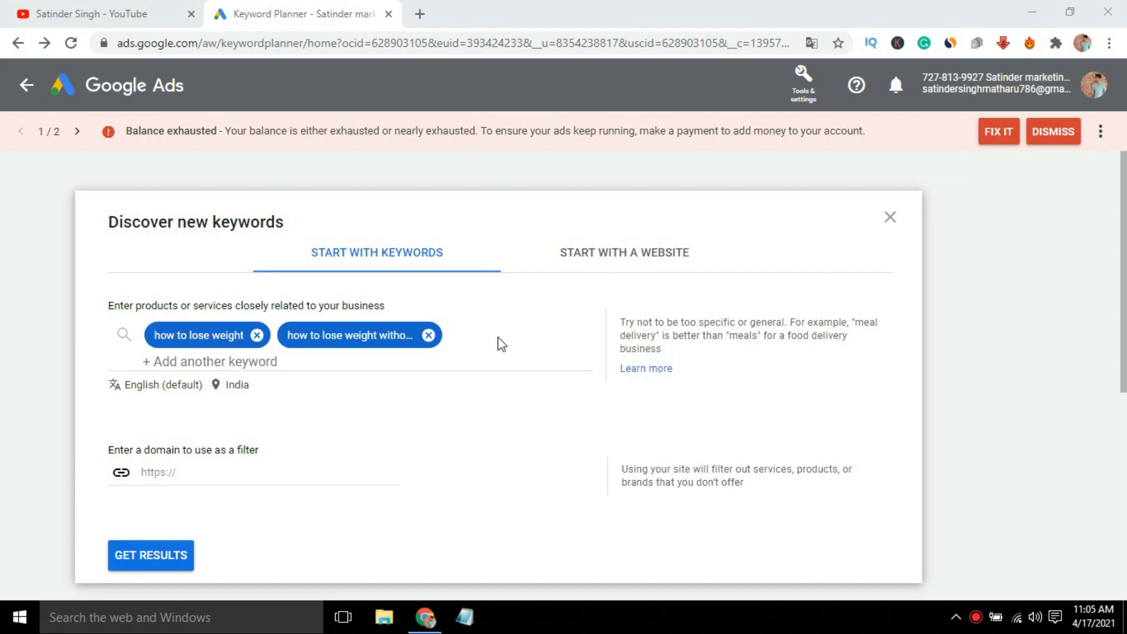
Replace India with the United States as the targeted location and get the keyword results
click(230, 386)
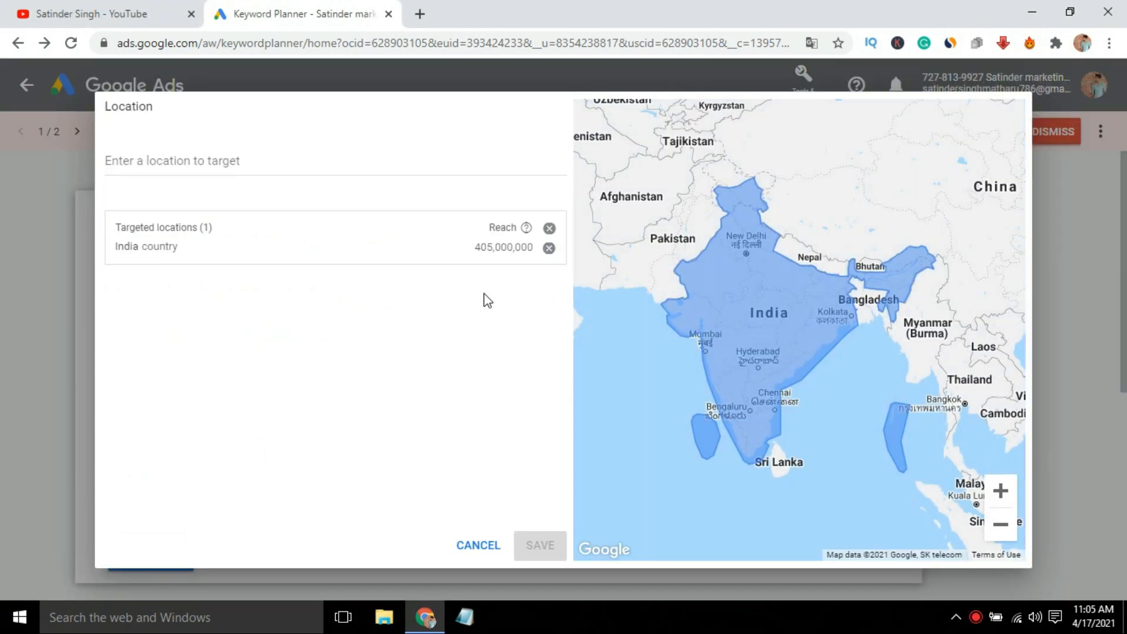
click(548, 247)
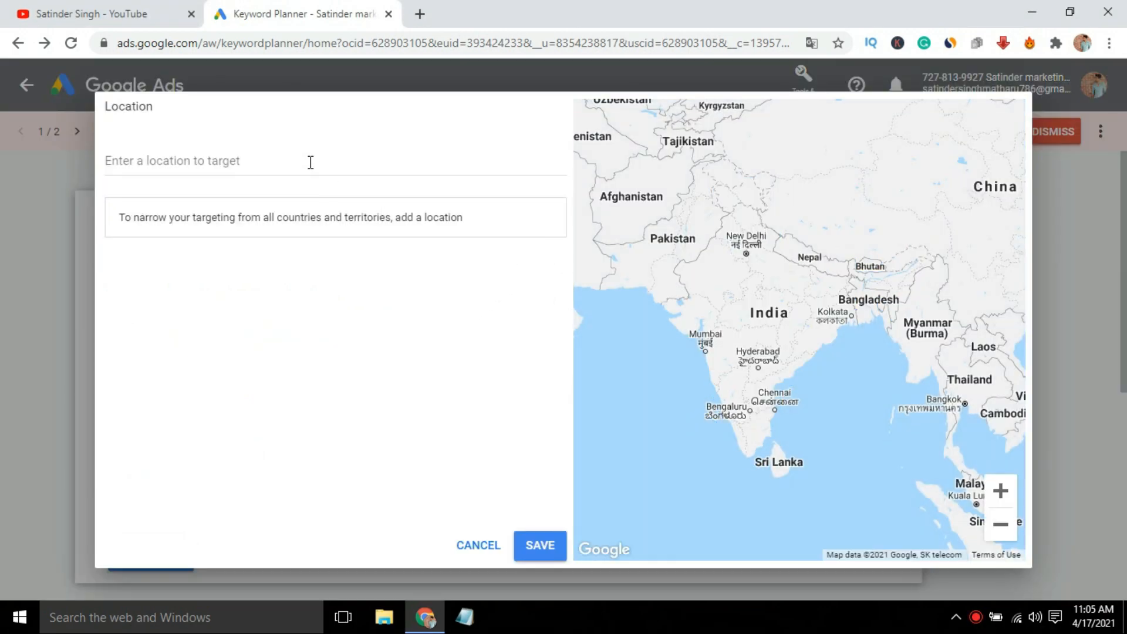
text(unit)
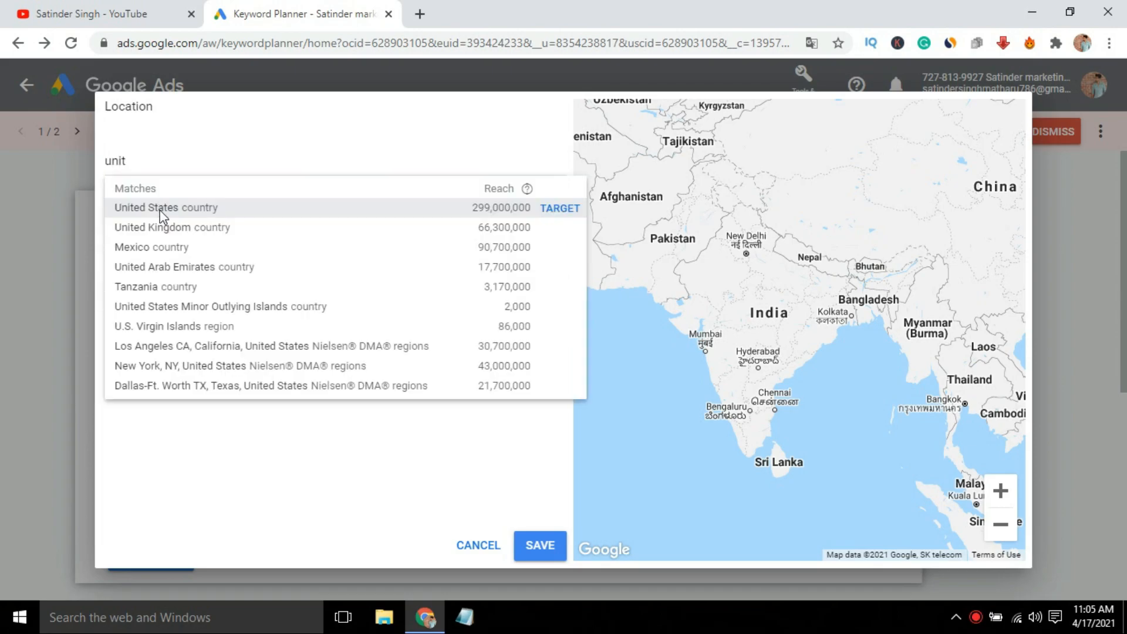
click(156, 206)
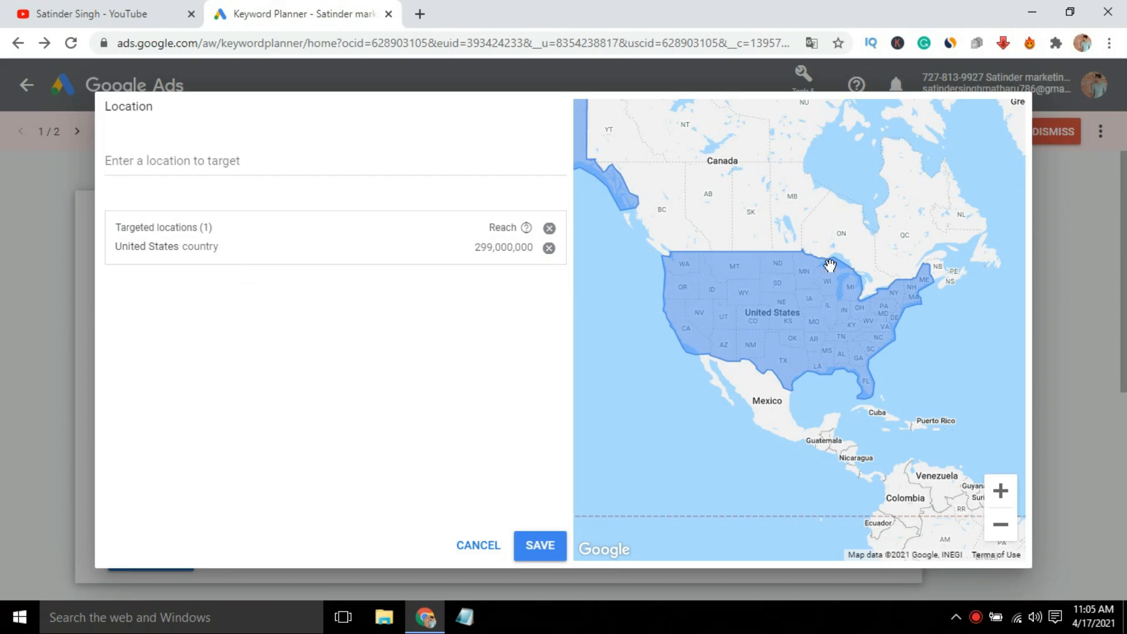
click(536, 549)
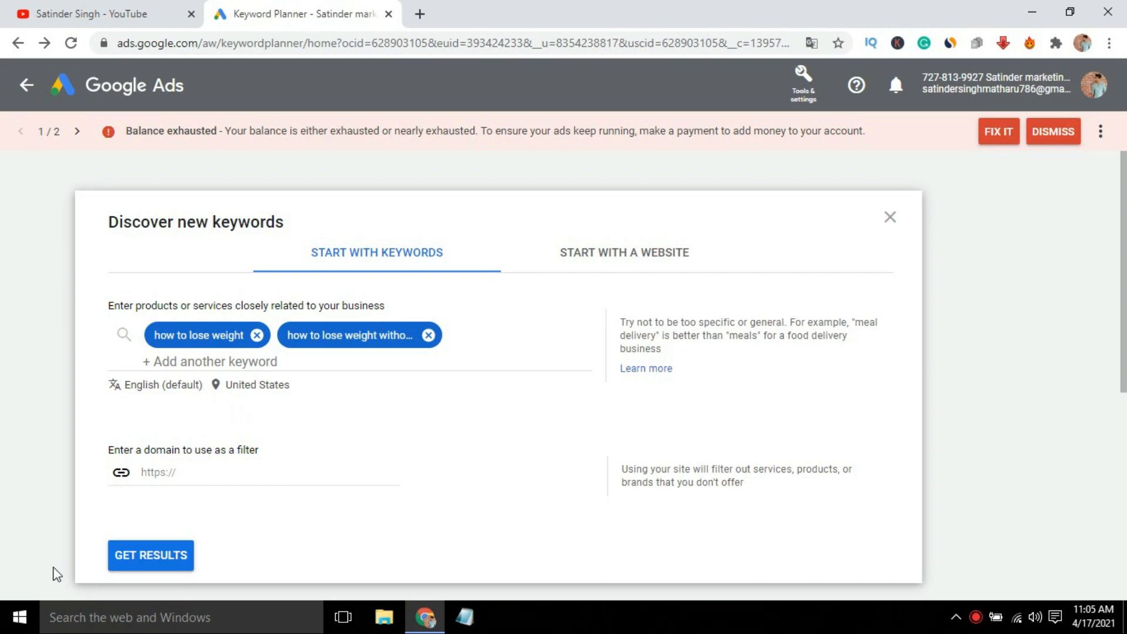
click(178, 557)
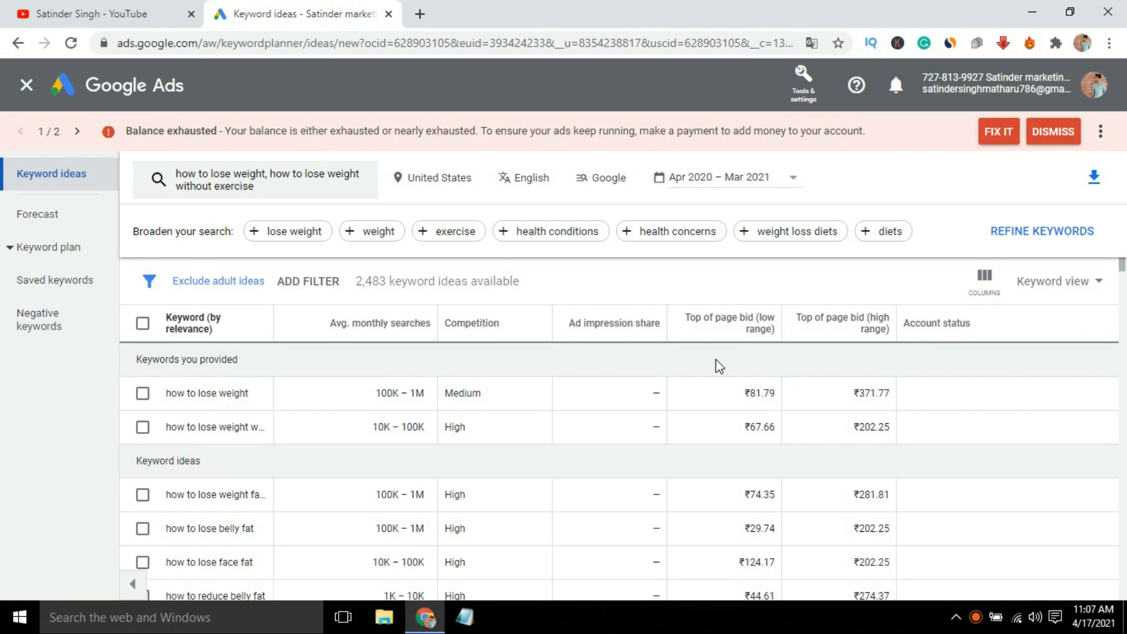
Sort the keyword ideas by average monthly searches in descending order and look through the list
click(597, 276)
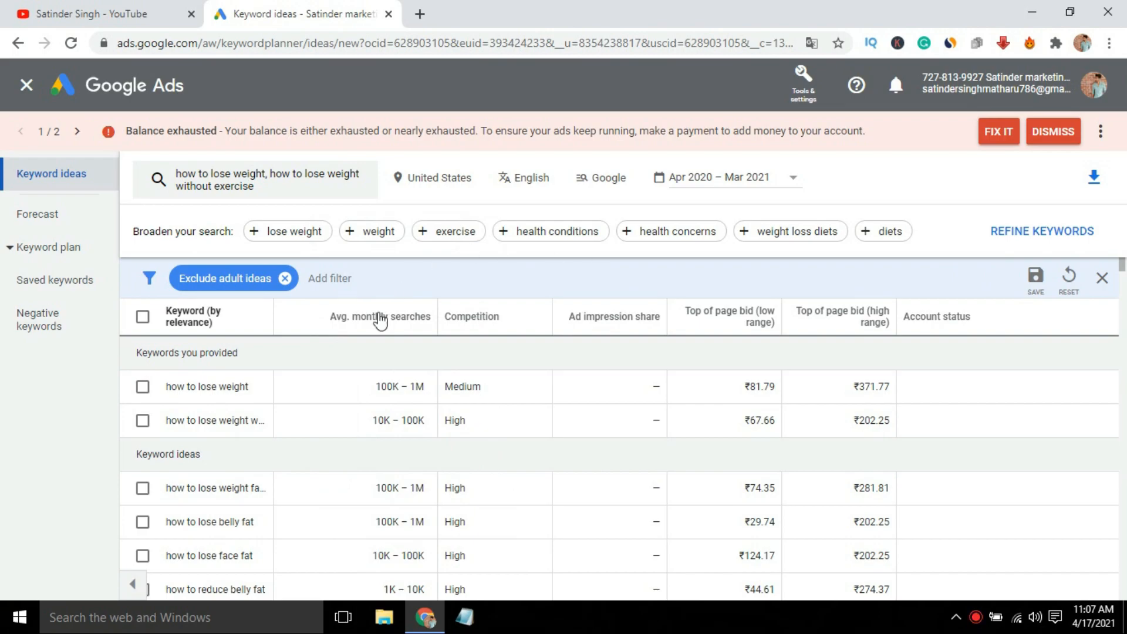
click(399, 317)
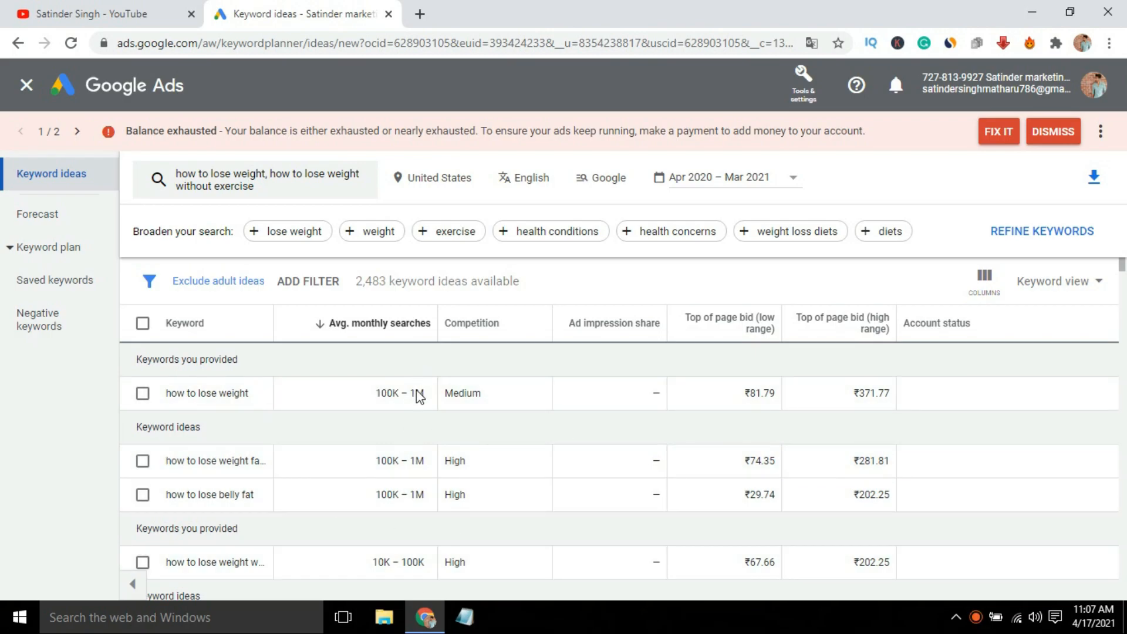
drag(1122, 271, 1123, 297)
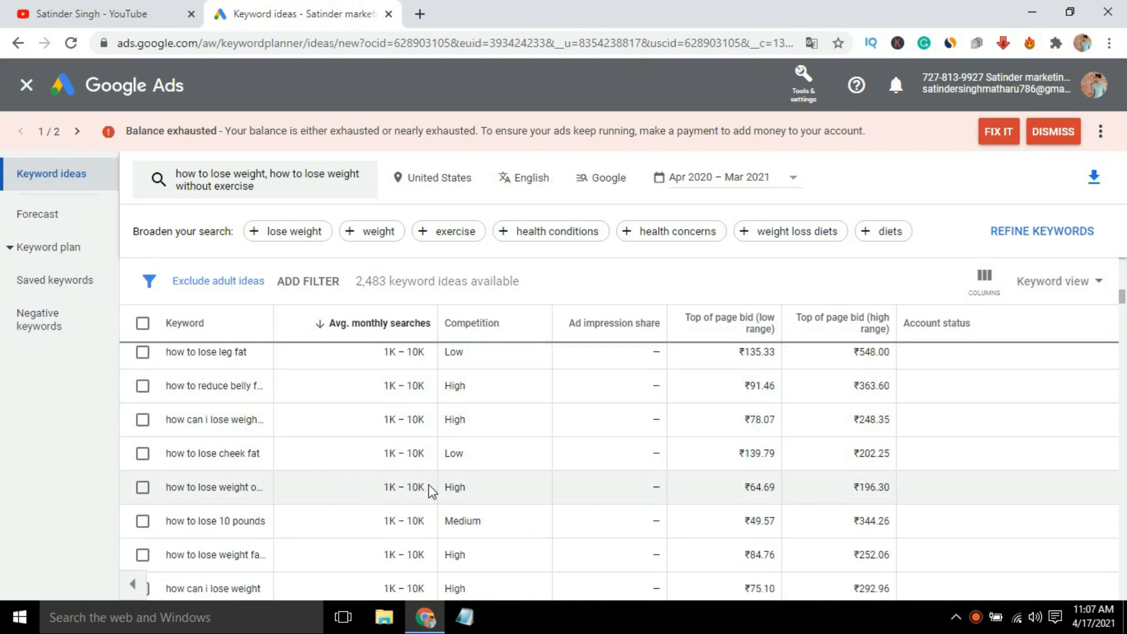
drag(1122, 298, 1125, 426)
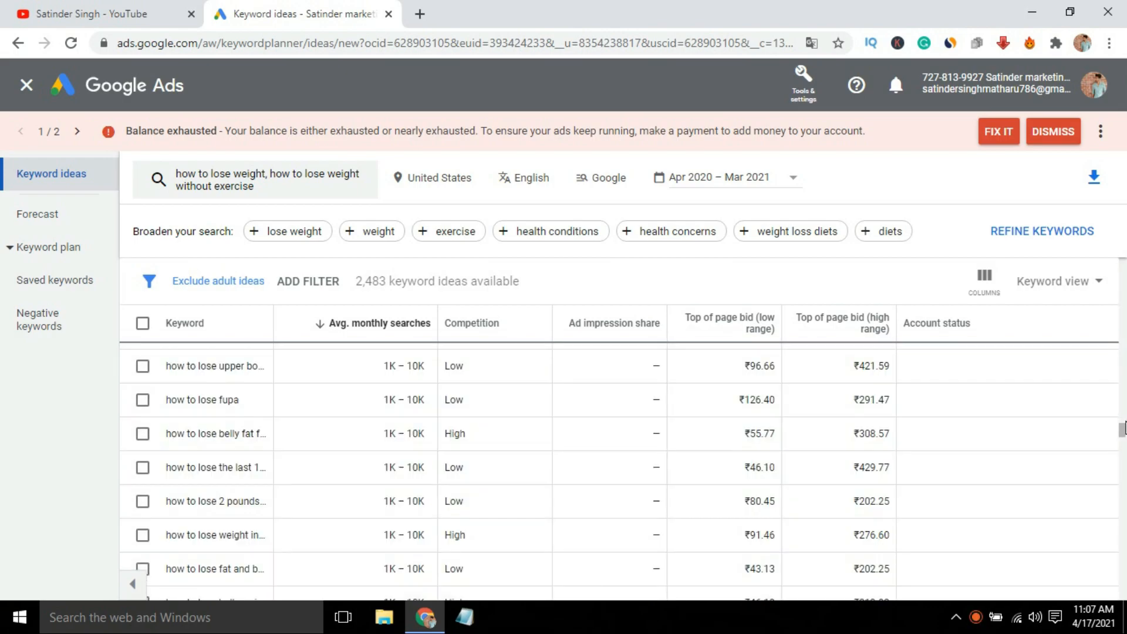
Select all keyword ideas on the page, copy them, and paste the list into an untitled Notepad document
click(143, 393)
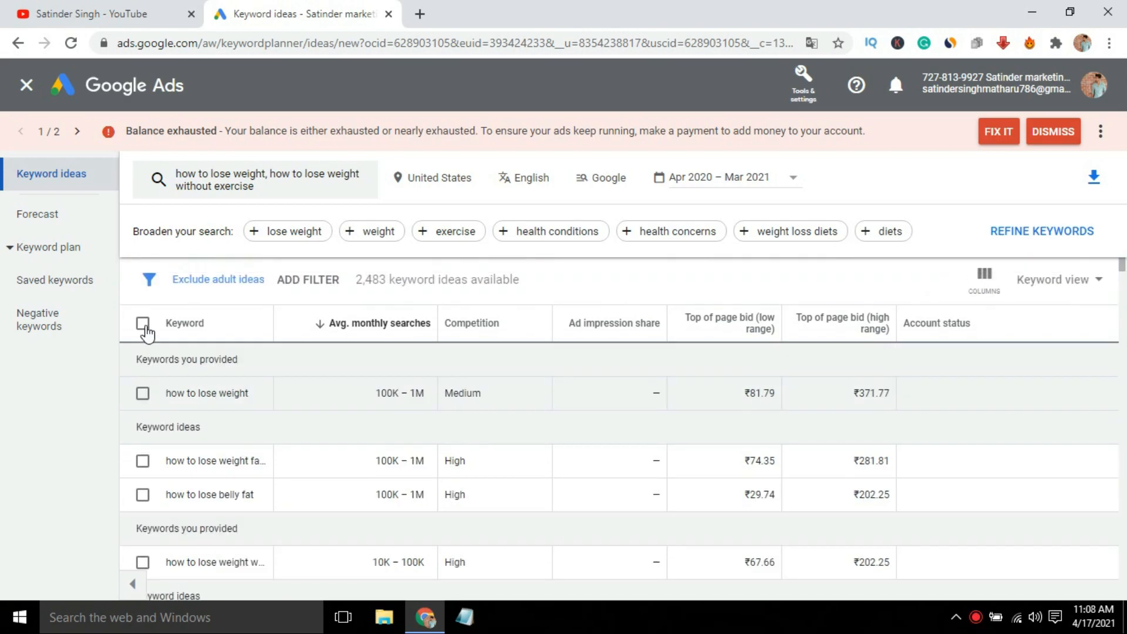
click(143, 324)
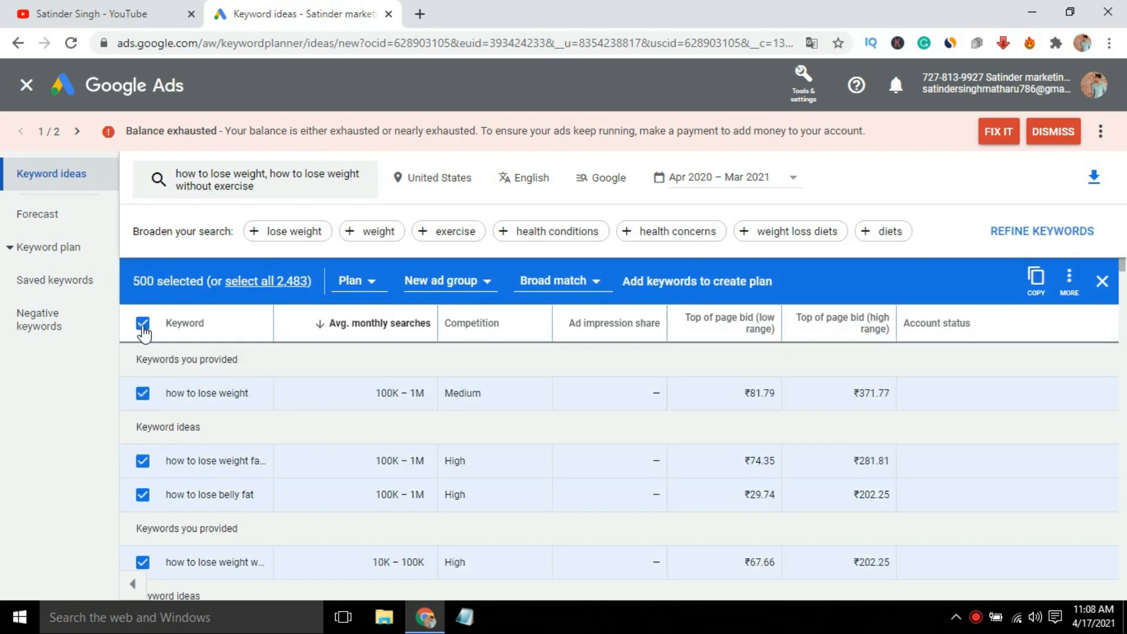
click(1036, 284)
click(466, 617)
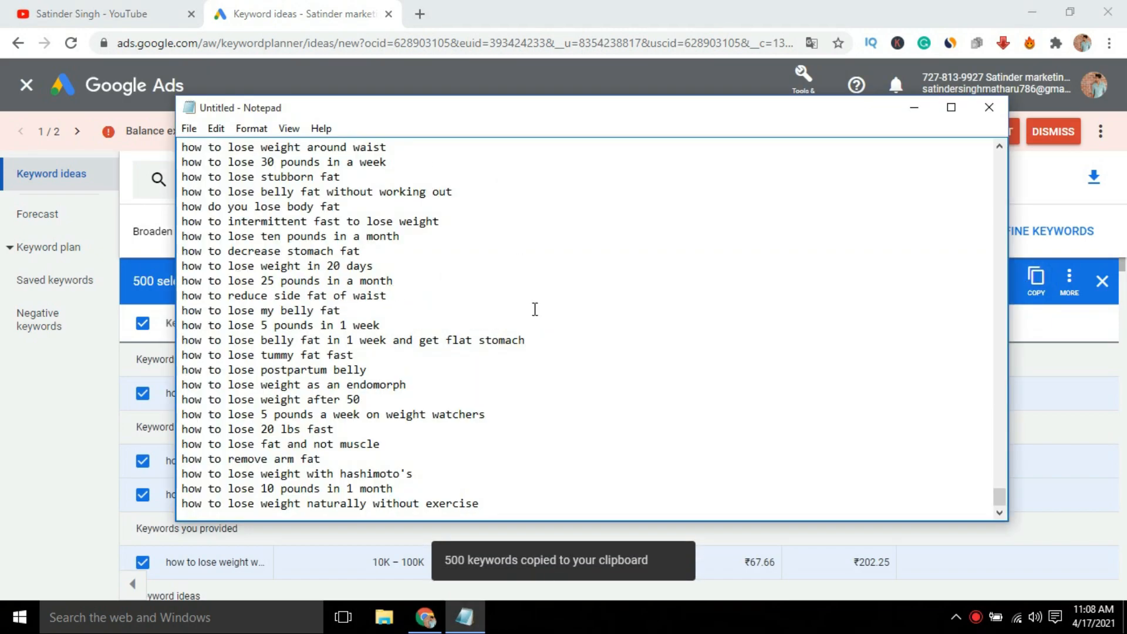
key(ctrl+Home)
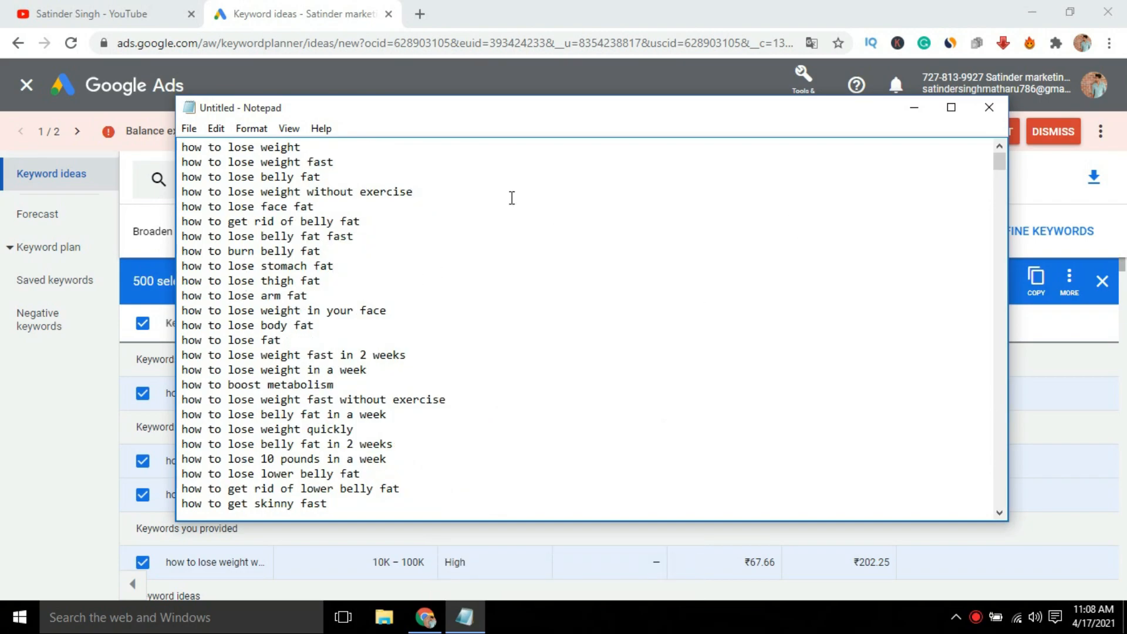
Return to the browser, search for "keyword wrapper" in a new tab, and open the searchenginesmarketer.com AdWords Keyword Wrapping Tool
click(589, 14)
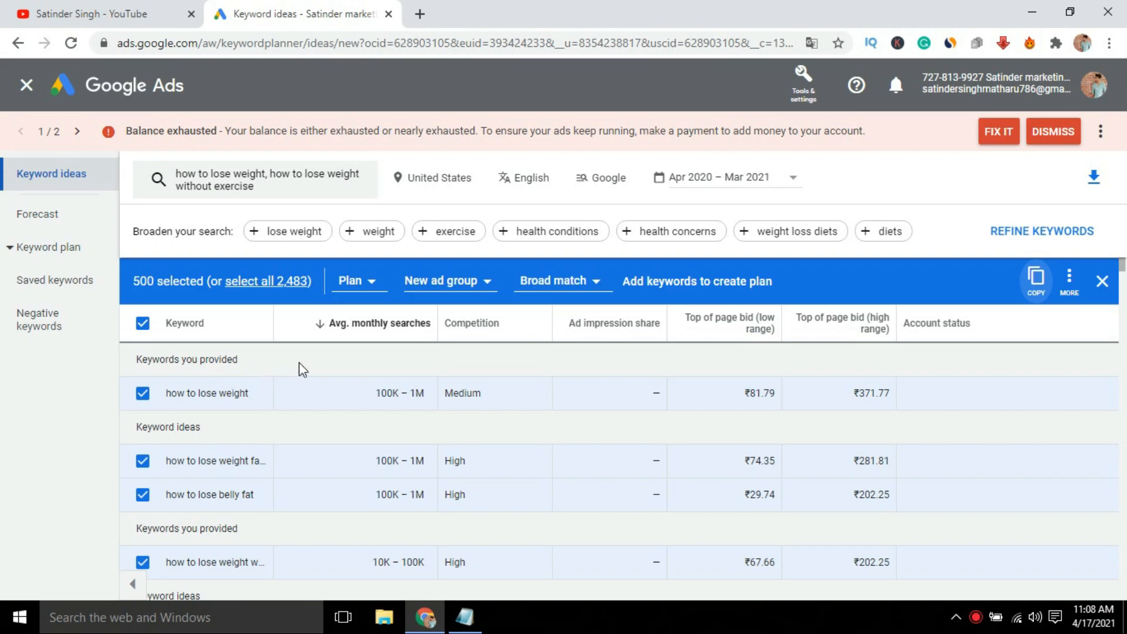
click(420, 14)
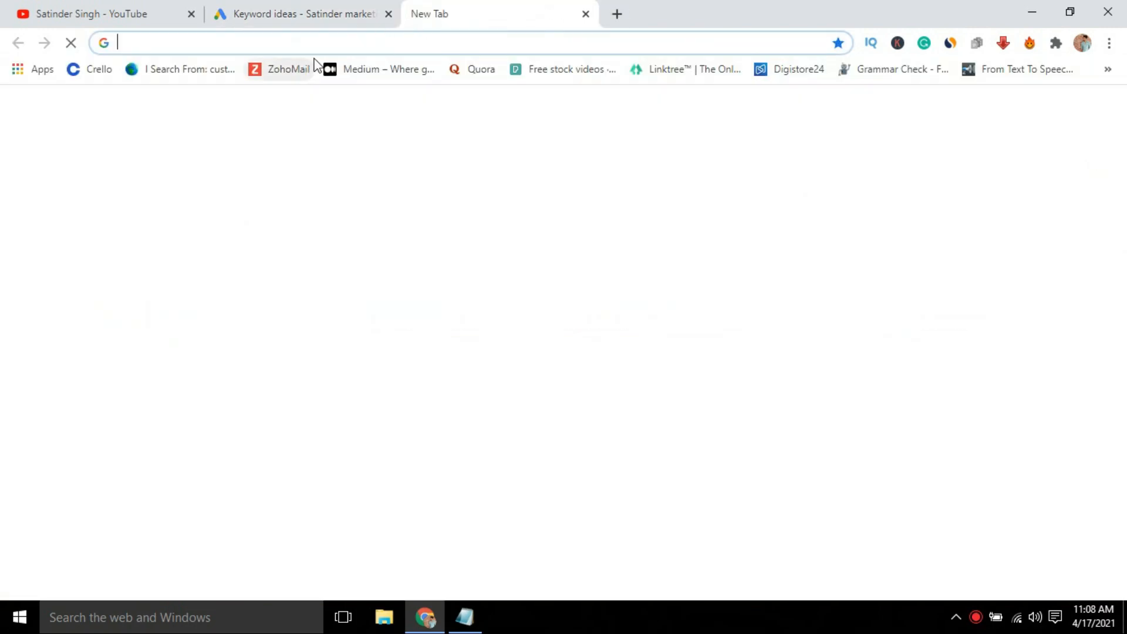
text(keyword wr)
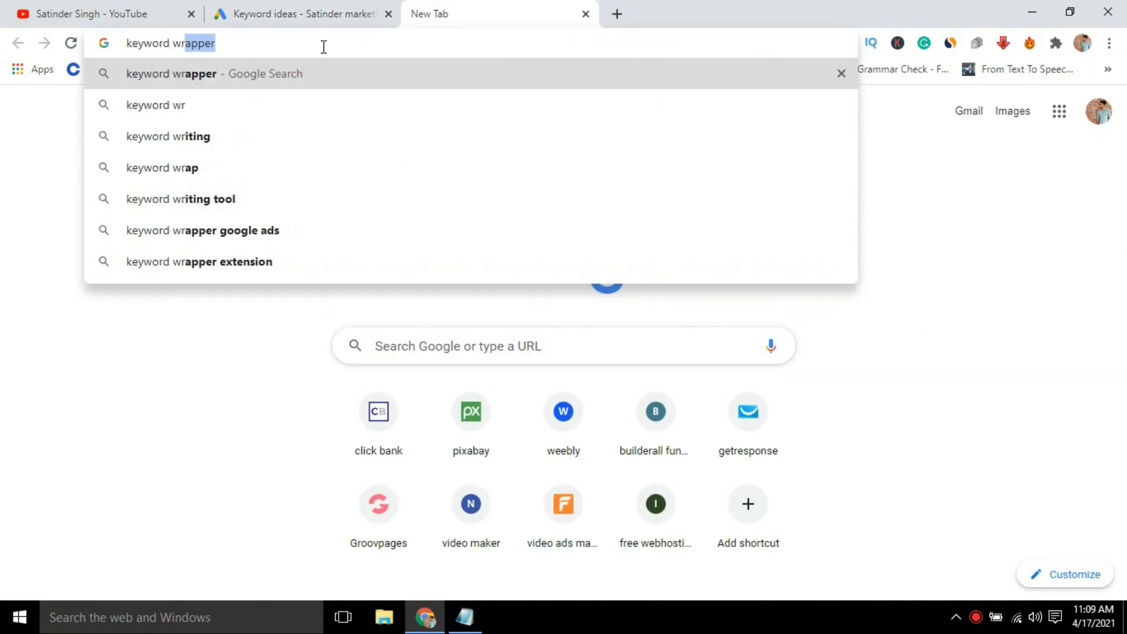
key(Return)
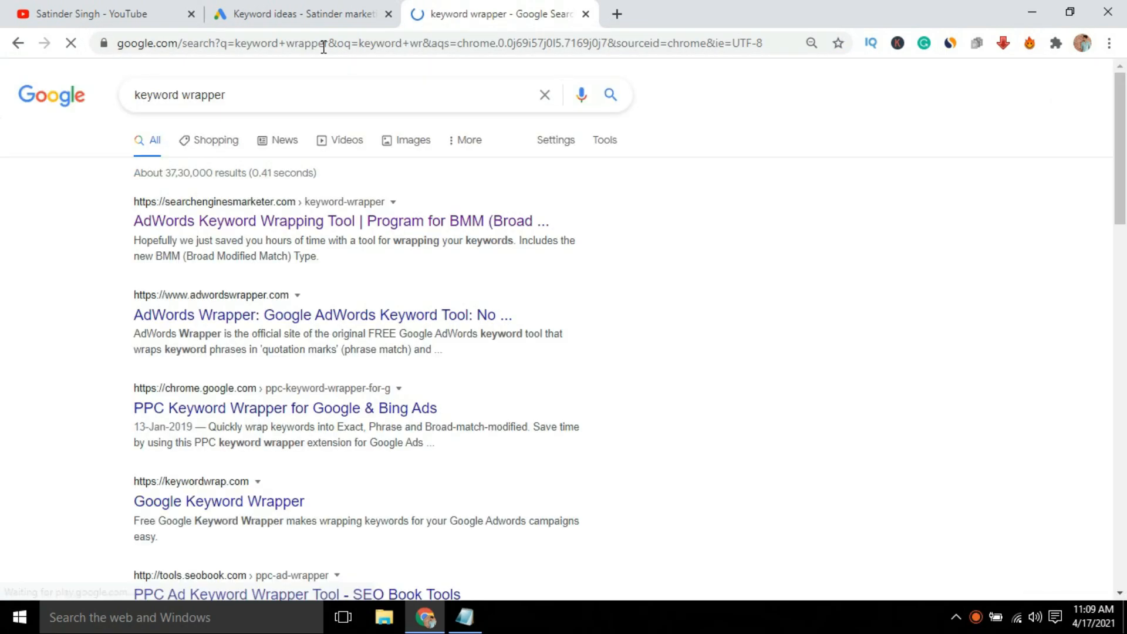
click(312, 225)
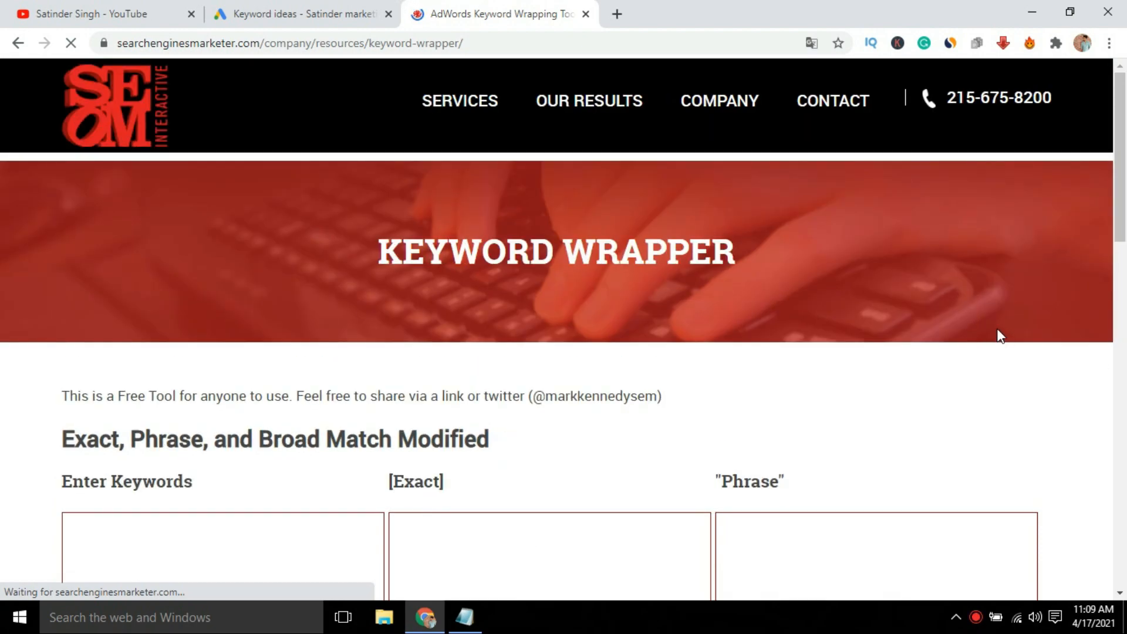
drag(1124, 208, 1123, 273)
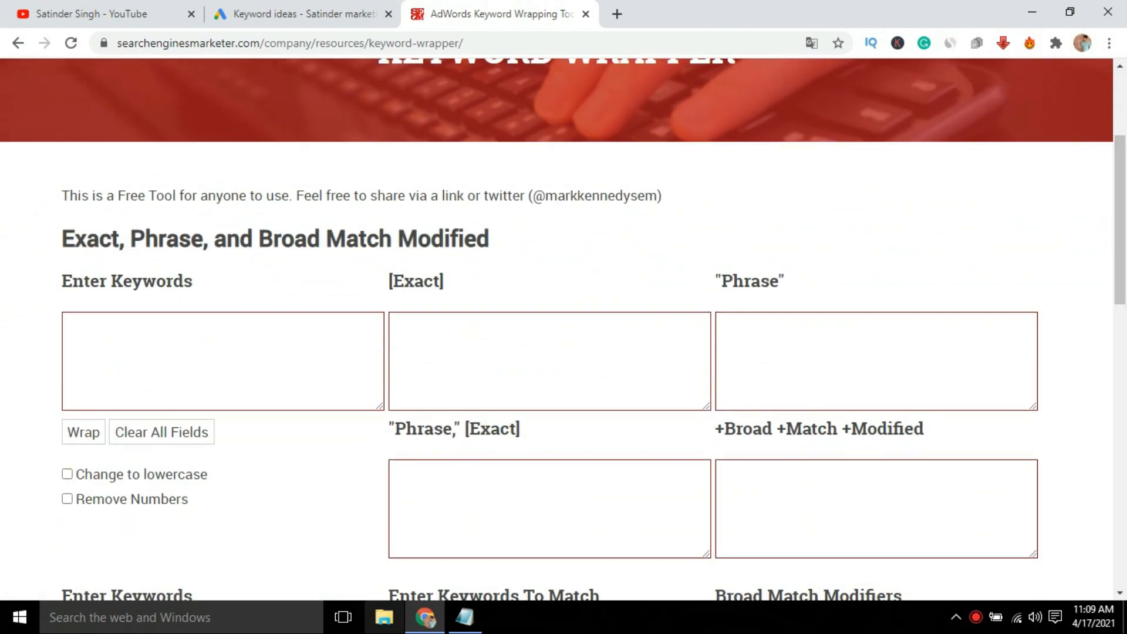
Copy the full keyword list from Notepad into the wrapper's Enter Keywords field and wrap it into the match types
click(483, 614)
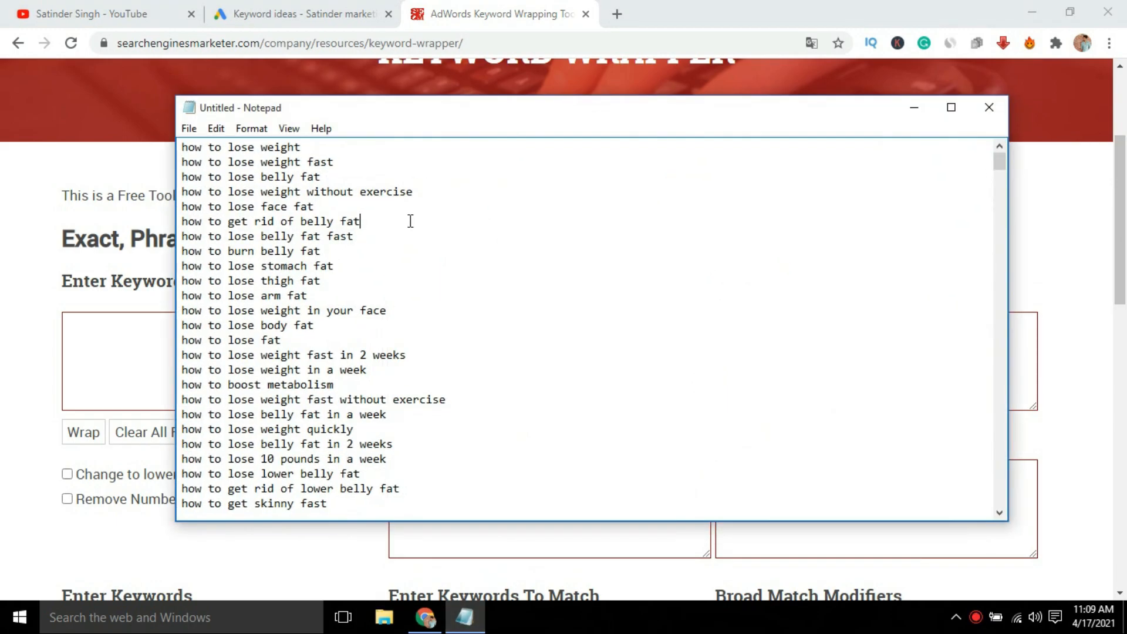
key(ctrl+a)
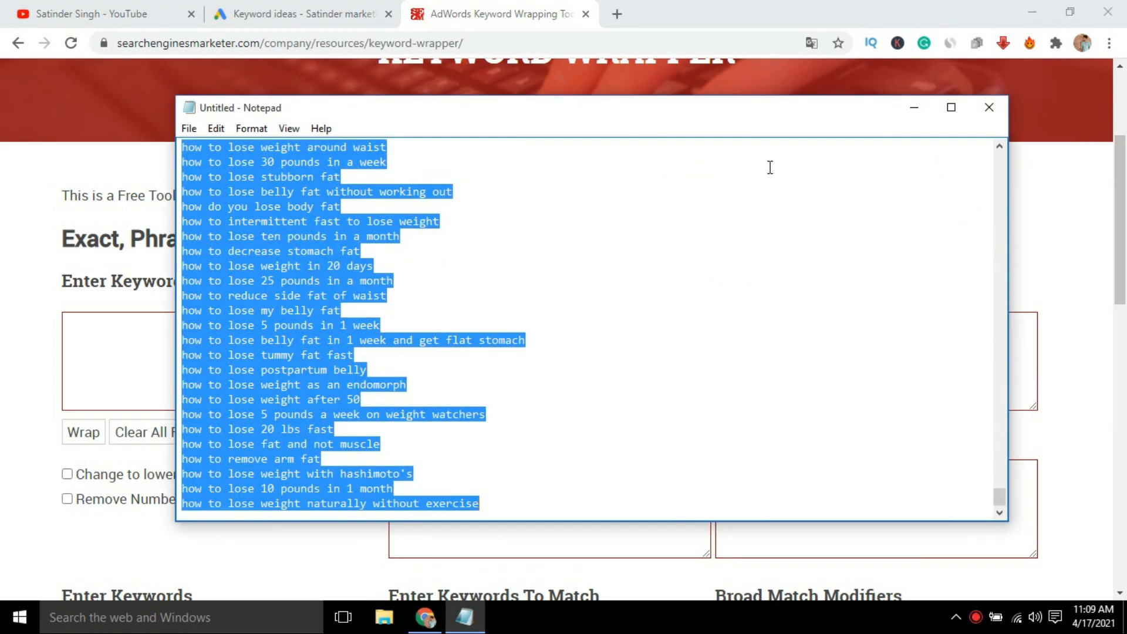
key(alt+Tab)
key(ctrl+v)
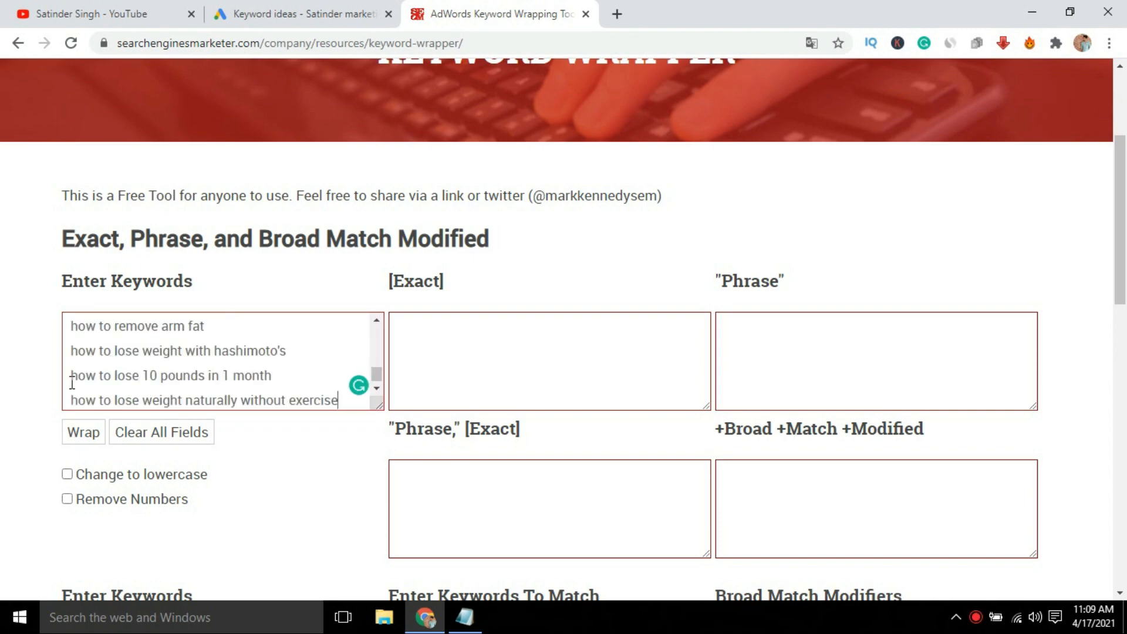
click(83, 438)
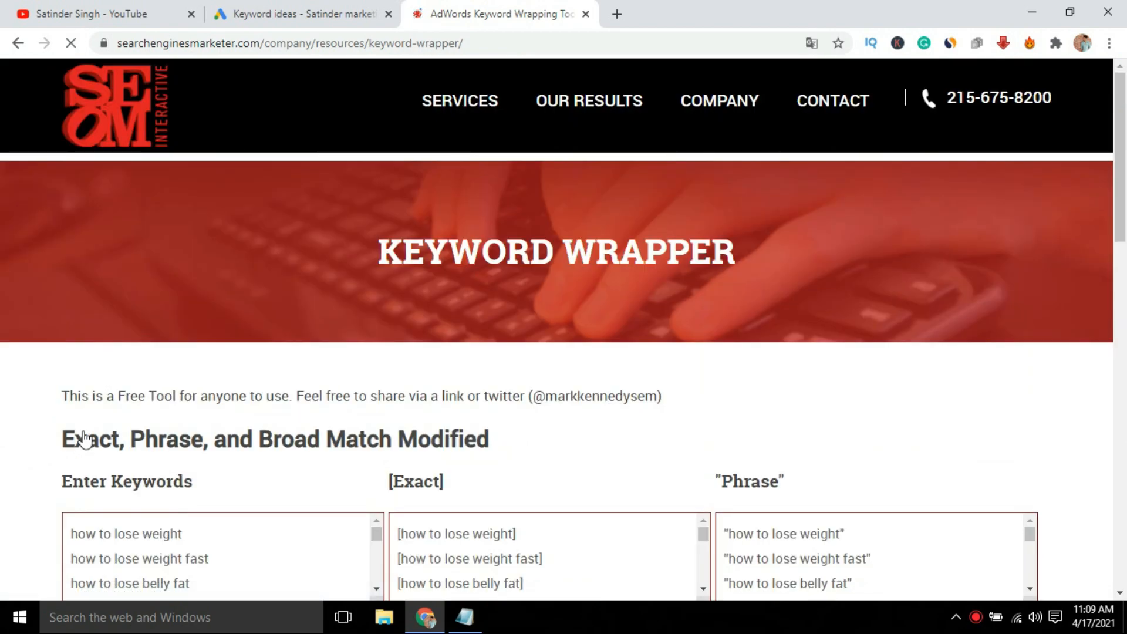
Copy the combined "Phrase," [Exact] keyword list from the wrapper and replace the Notepad contents with it
drag(1125, 197, 1125, 271)
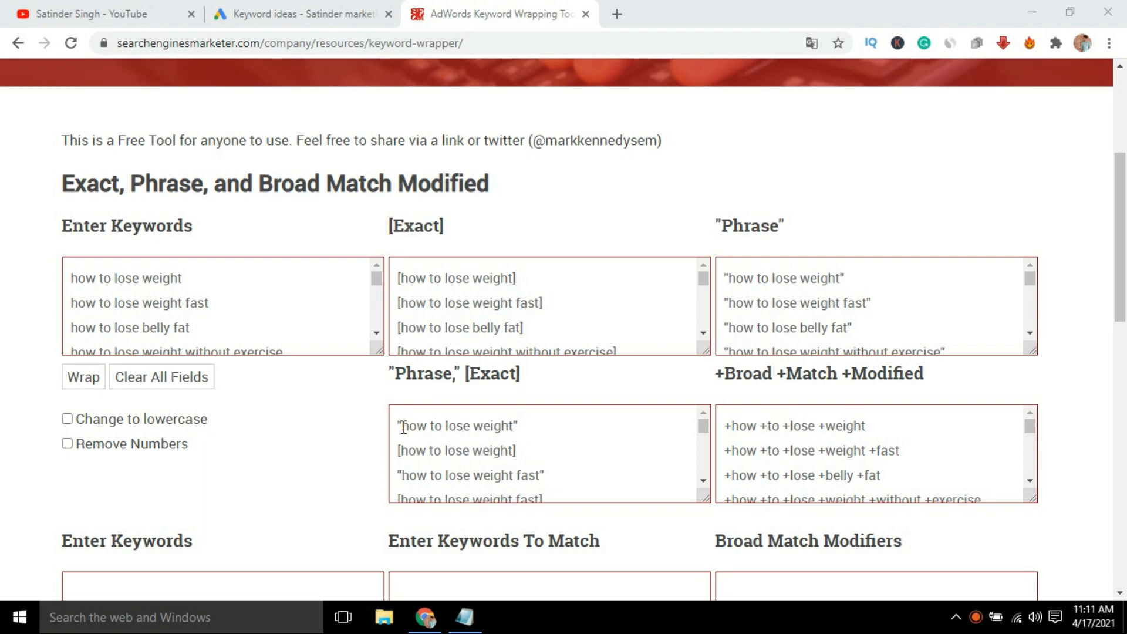
click(545, 436)
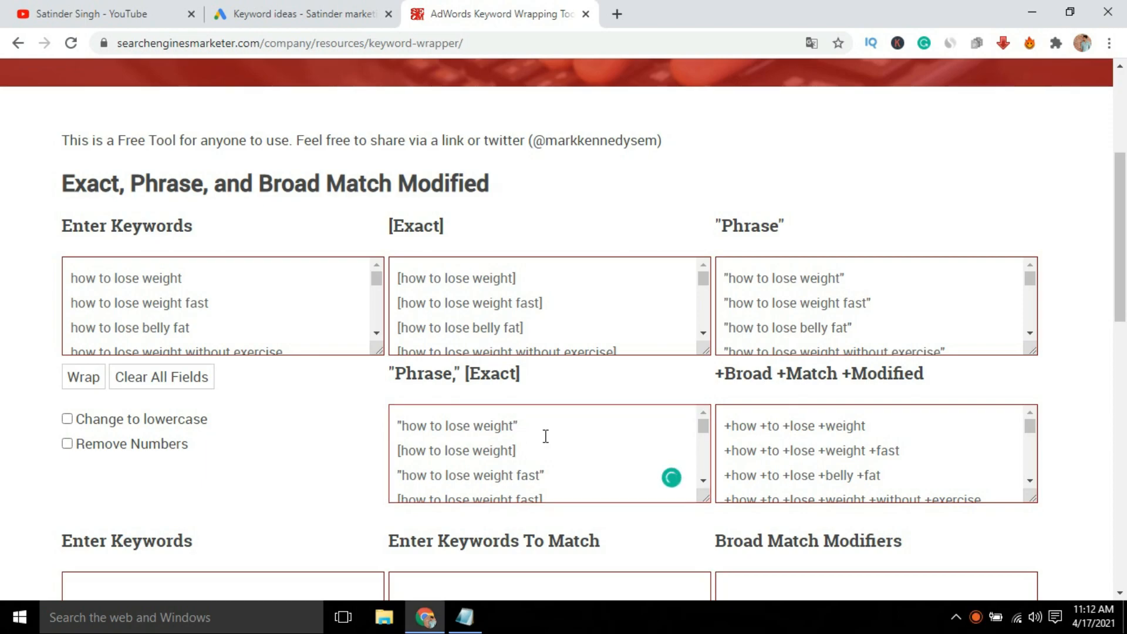
key(ctrl+a)
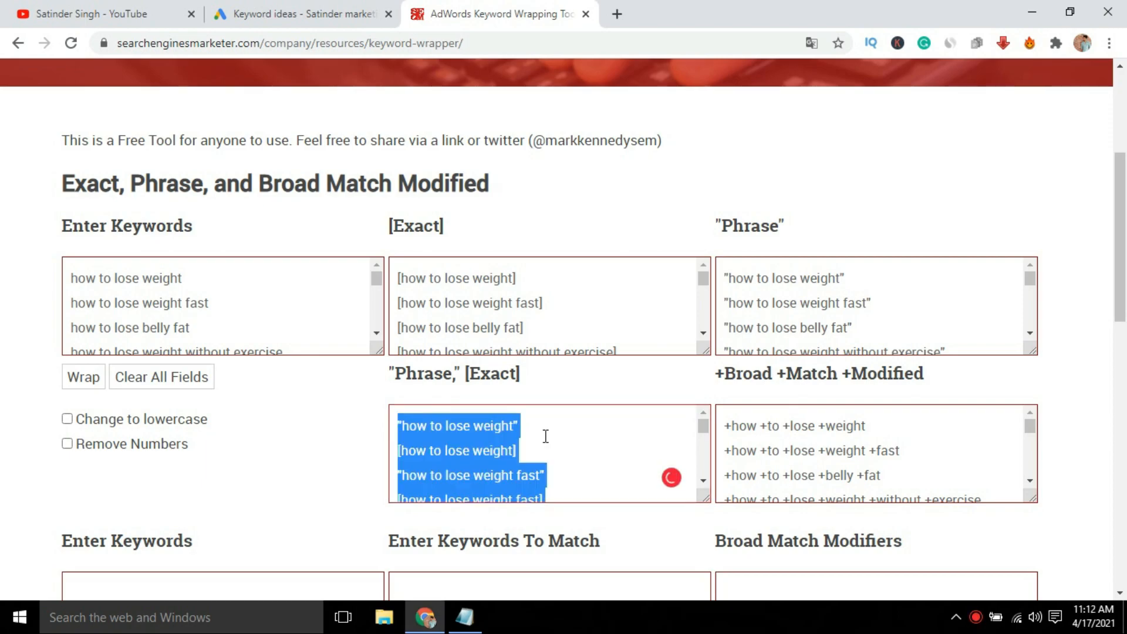
click(464, 617)
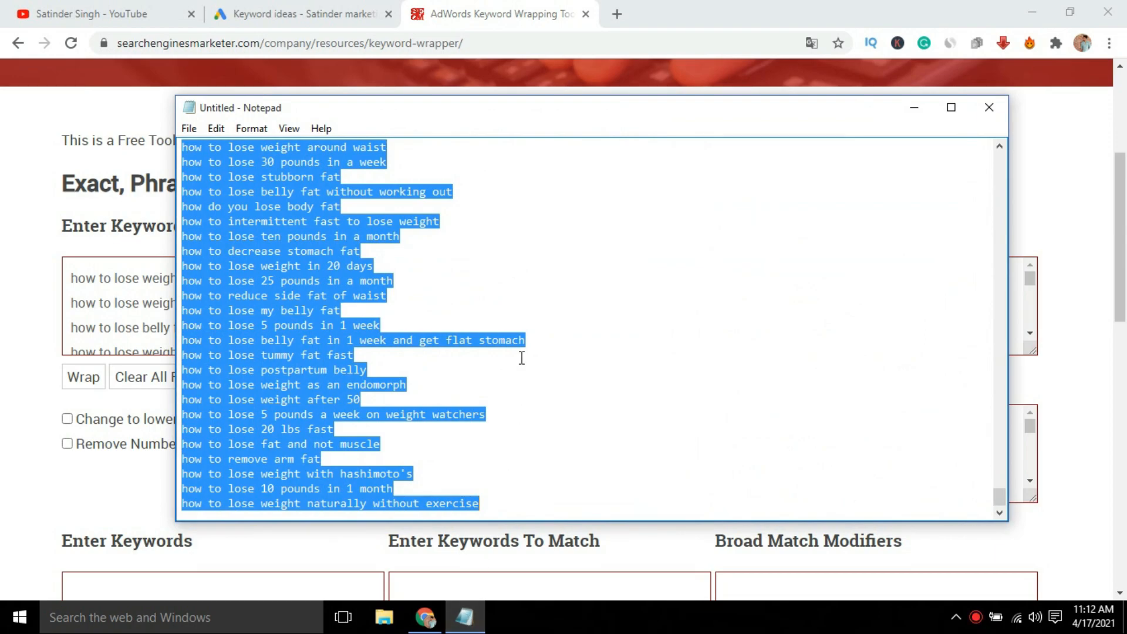
key(ctrl+v)
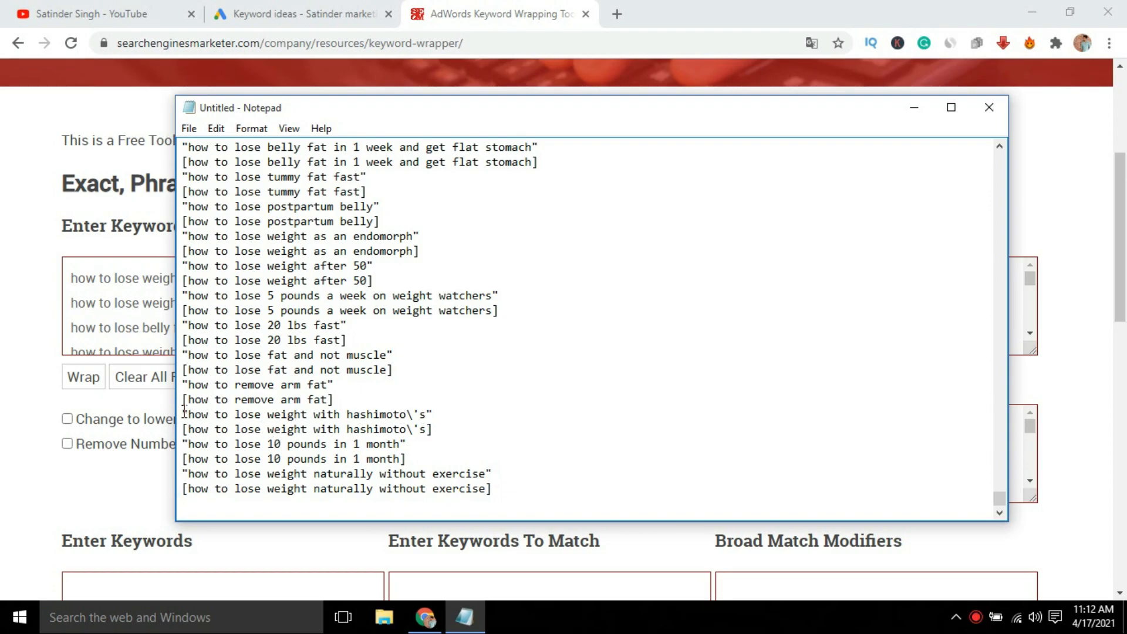
Delete the phrase and exact "how to lose weight with hashimoto\'s" lines from the Notepad list, leaving no blank line
drag(184, 414, 464, 425)
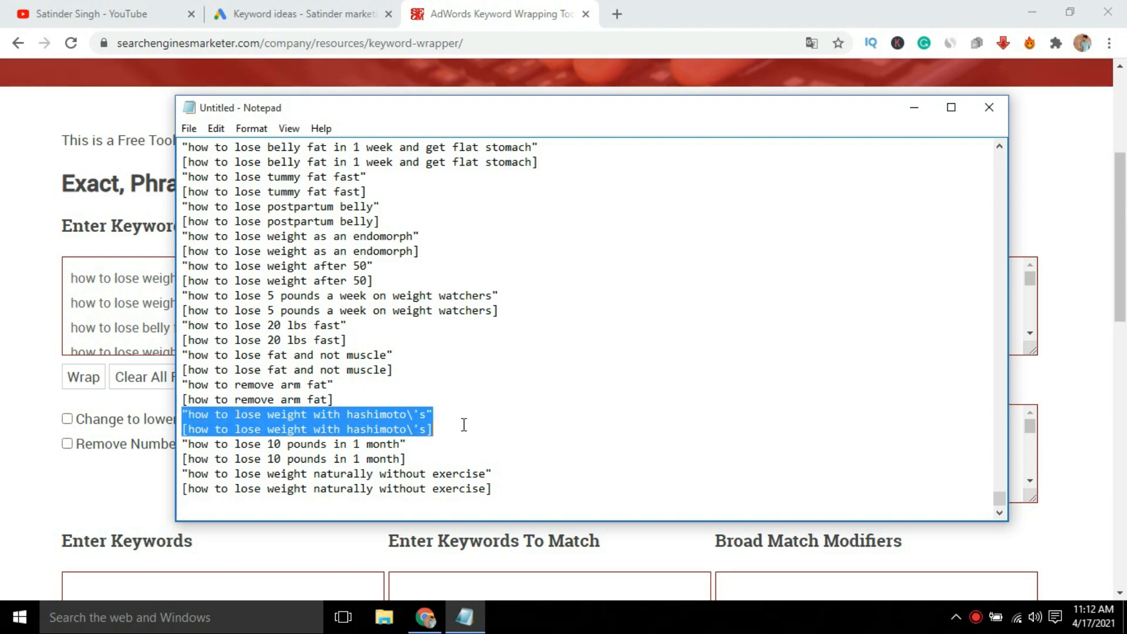
key(Delete)
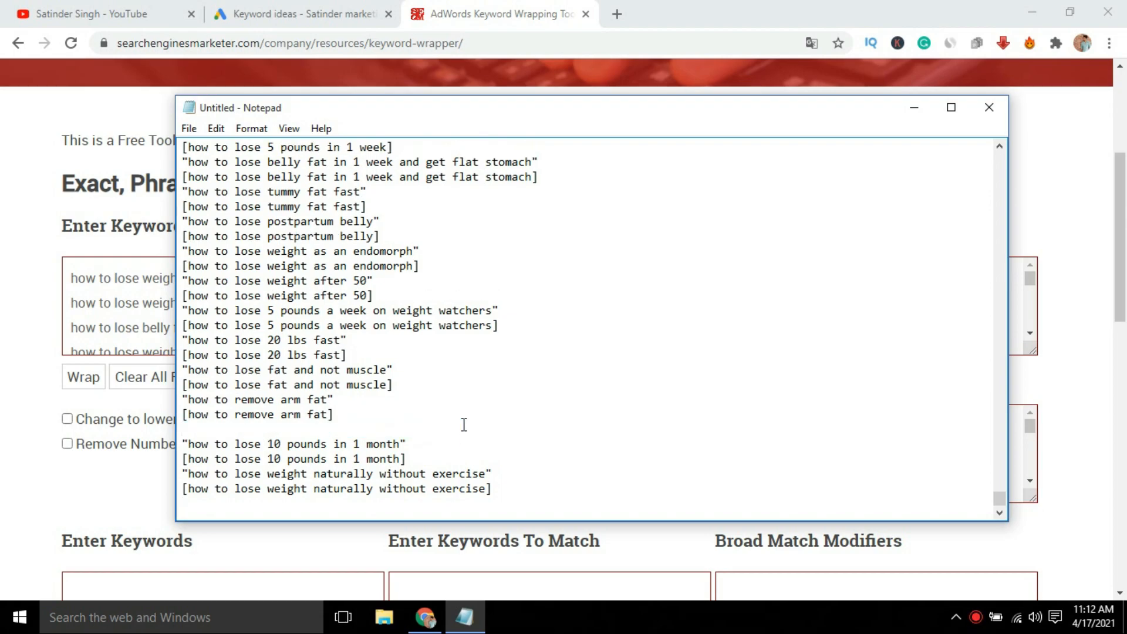
key(Delete)
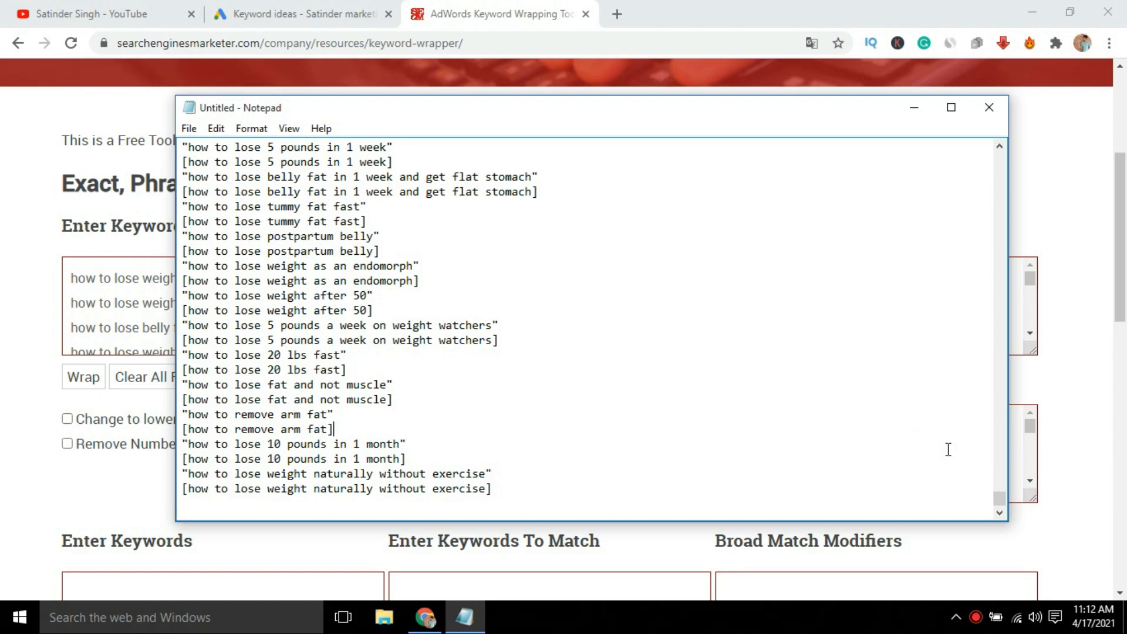
drag(996, 496, 997, 467)
Minimize Notepad, close the keyword wrapper page, and go from the keyword ideas to the Google Ads overview
click(913, 106)
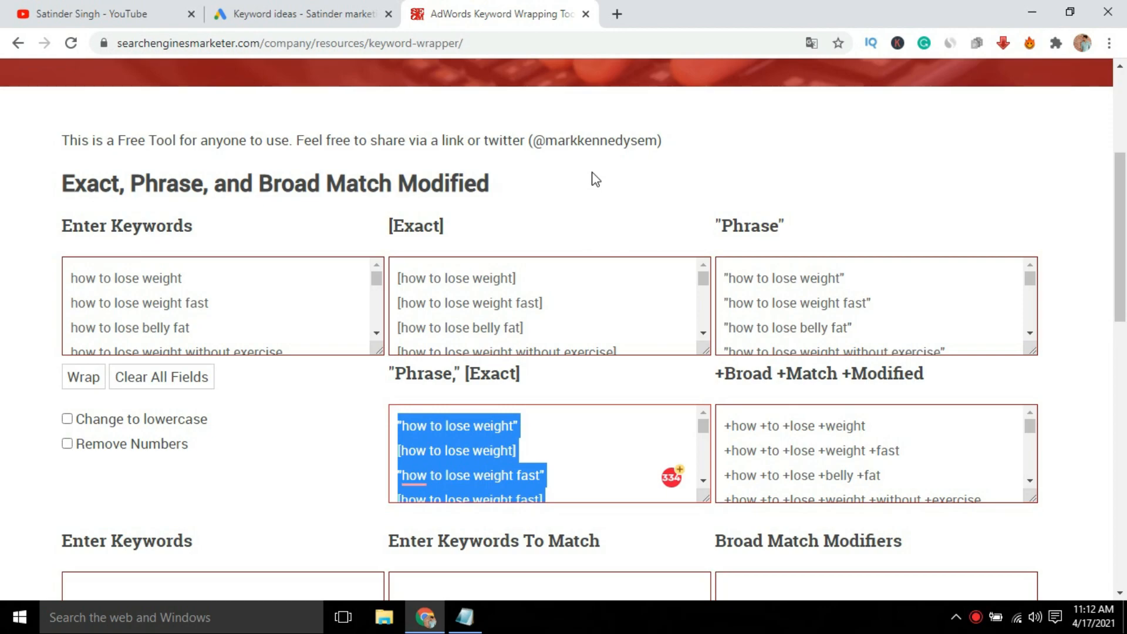
click(585, 14)
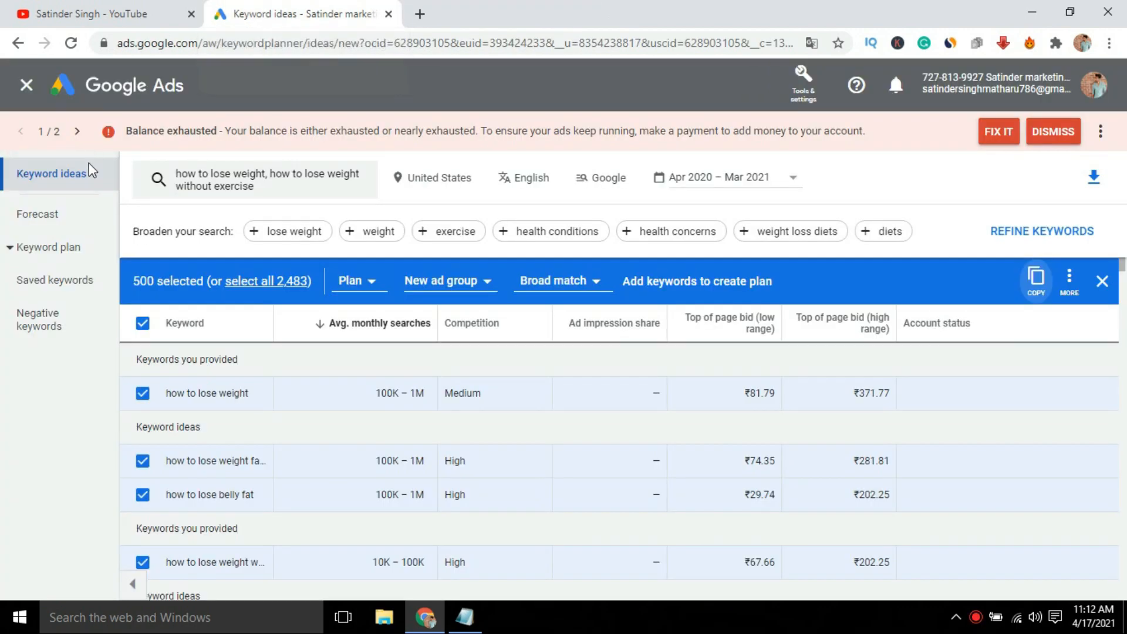
click(68, 92)
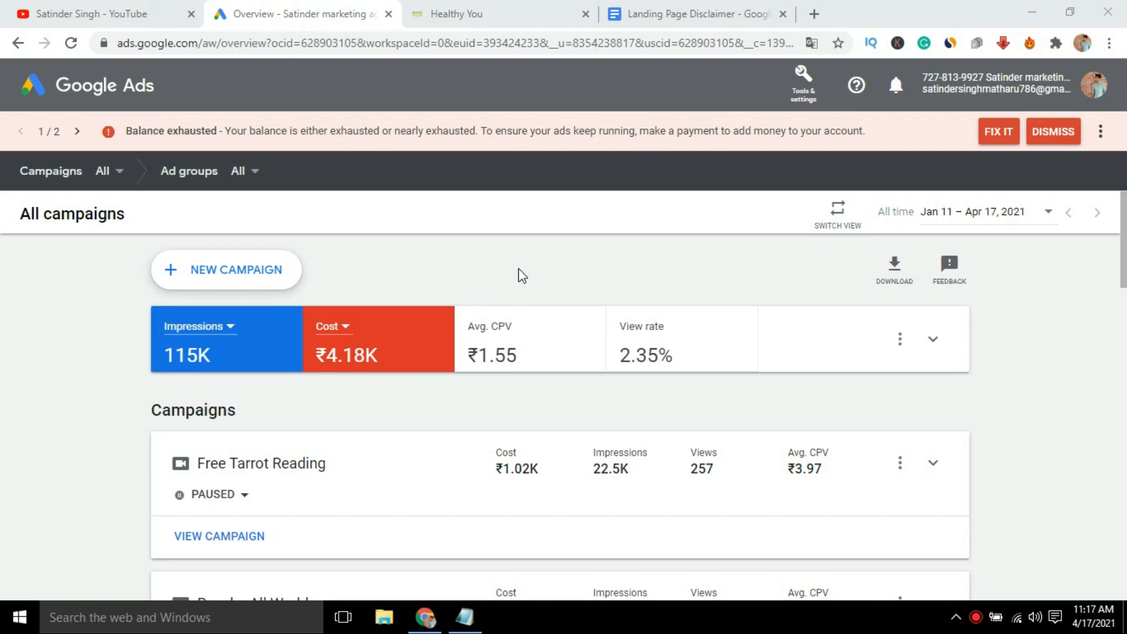
Look over the Healthy You quiz landing page and its footer, and check the footer against the Landing Page Disclaimer document
key(ctrl+Tab)
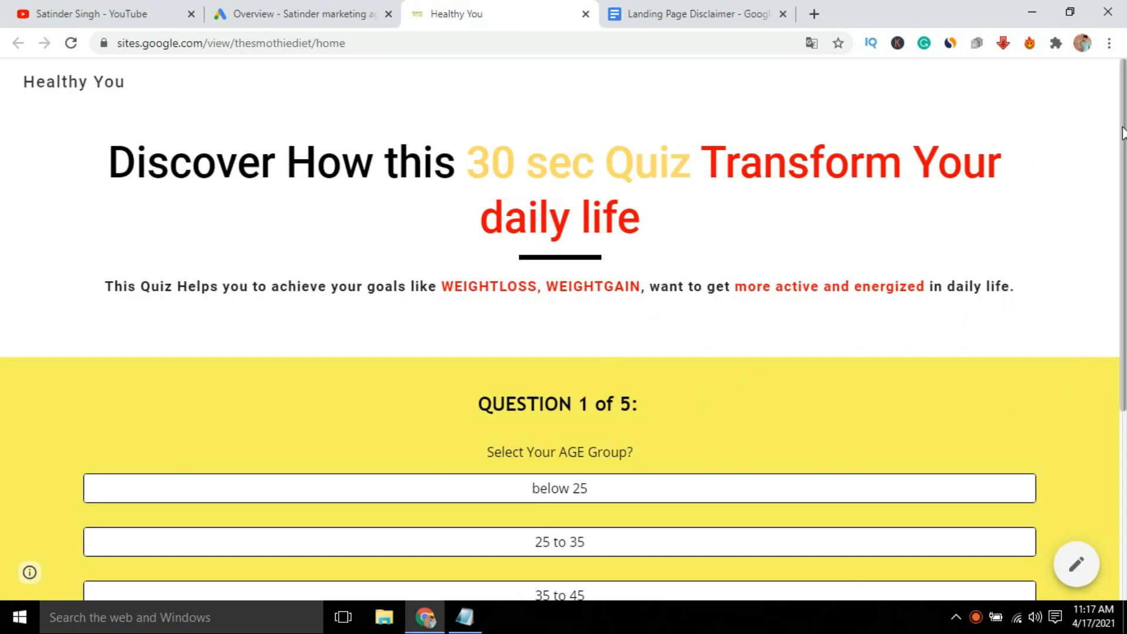
scroll(1124, 134, down, 5)
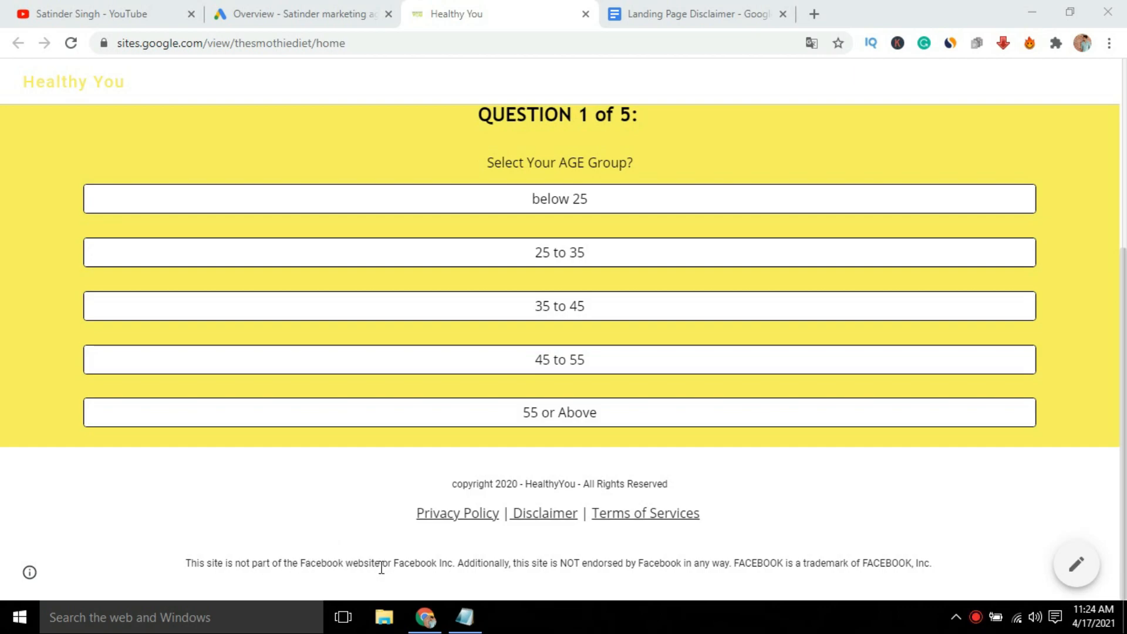
click(677, 12)
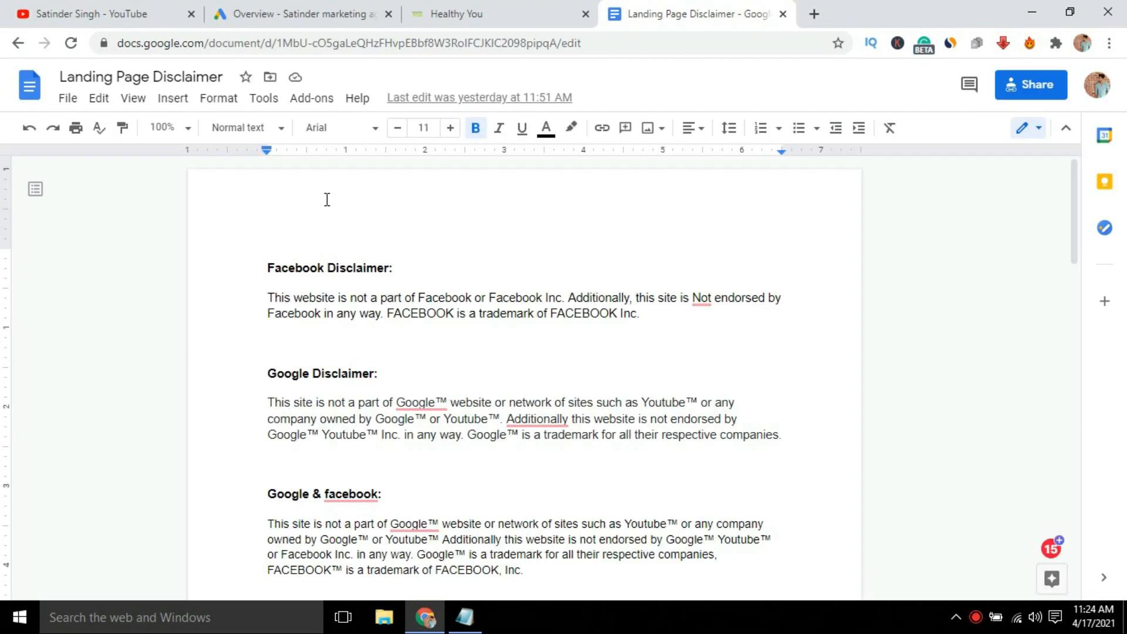
drag(1072, 228, 1072, 246)
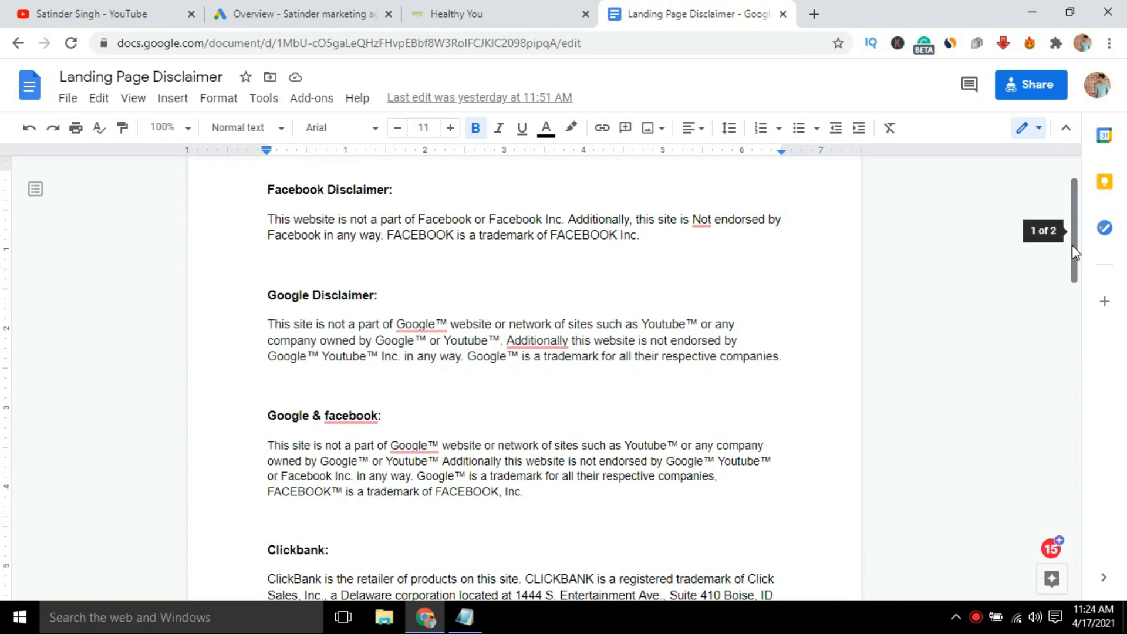
click(535, 10)
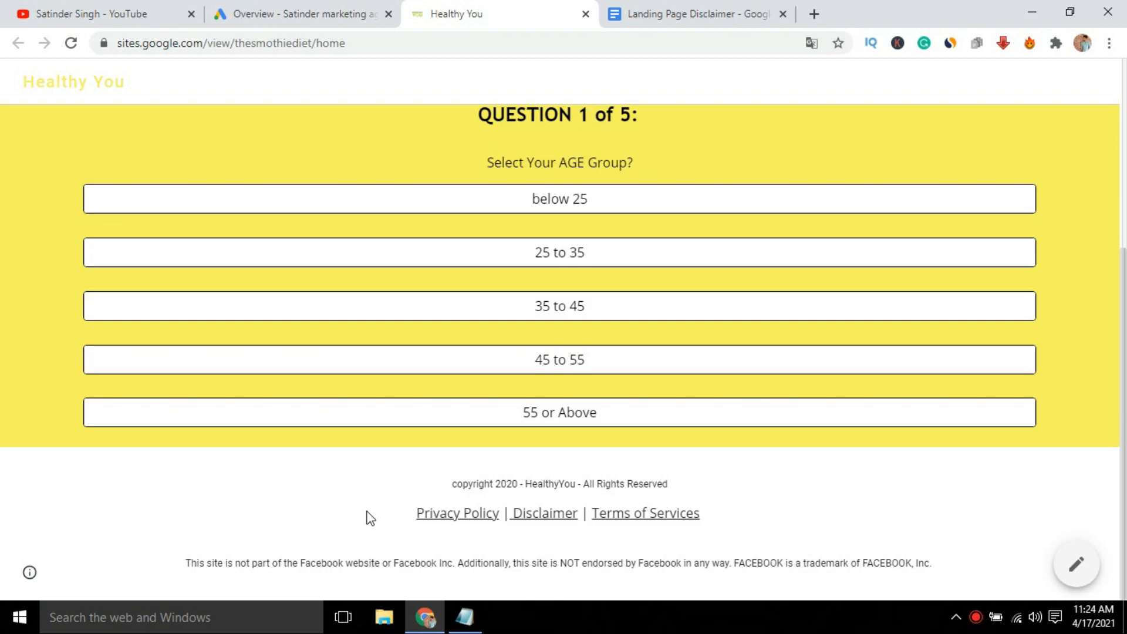
Read through the Google, Facebook, Clickbank, earnings and weight loss texts in the Landing Page Disclaimer document, and return to the landing page
click(675, 12)
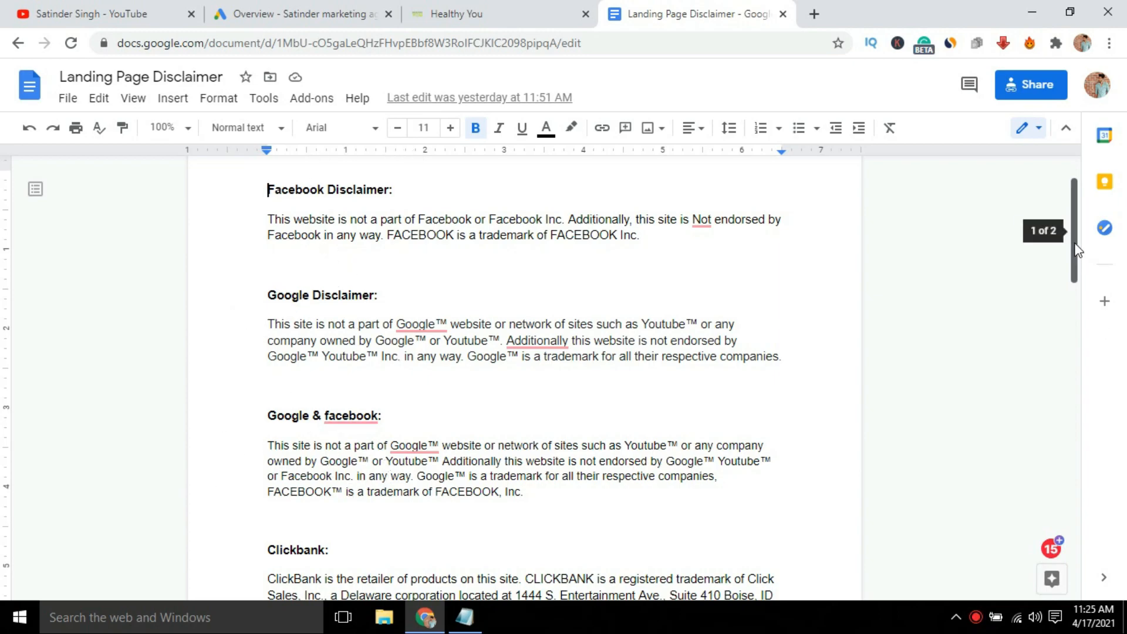
scroll(1084, 293, down, 4)
scroll(1084, 310, down, 2)
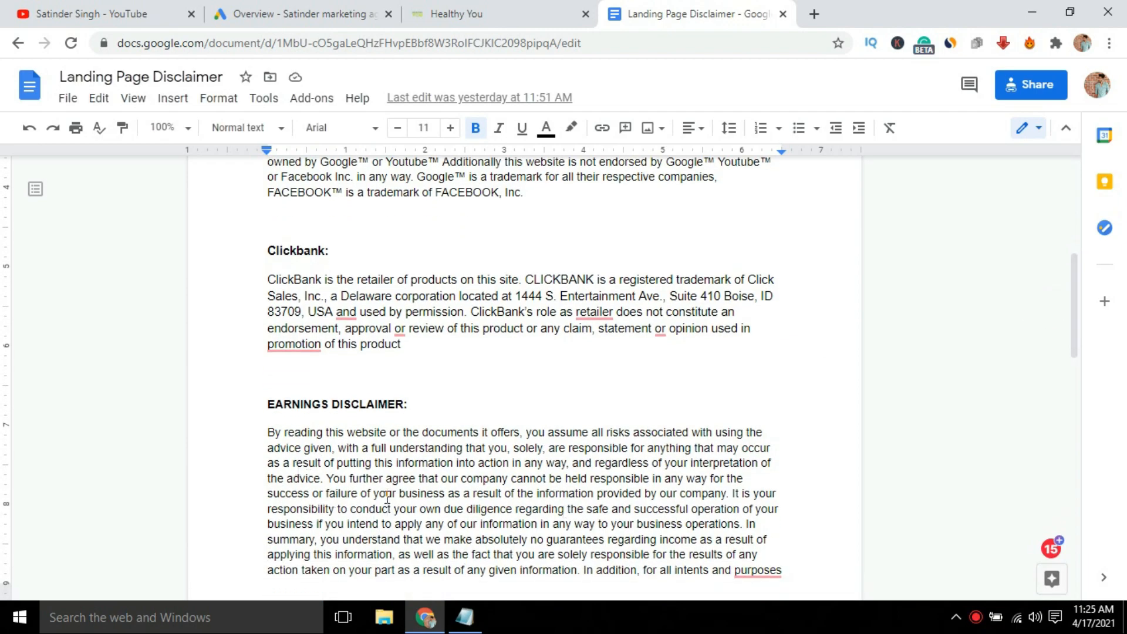
drag(1076, 317, 1083, 446)
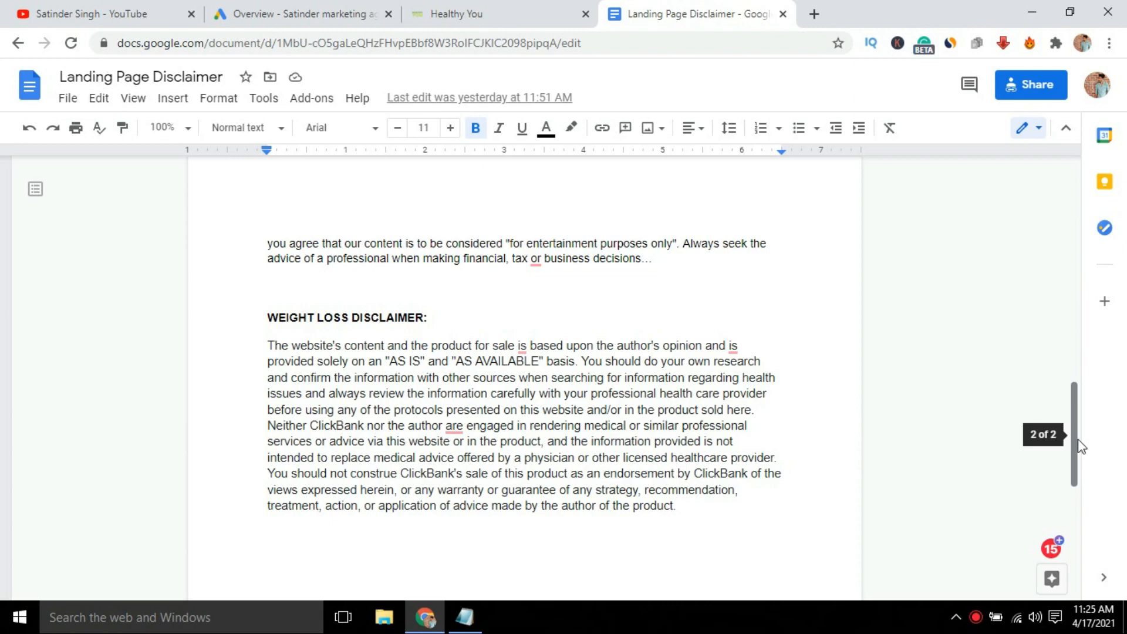
drag(1082, 448, 1082, 177)
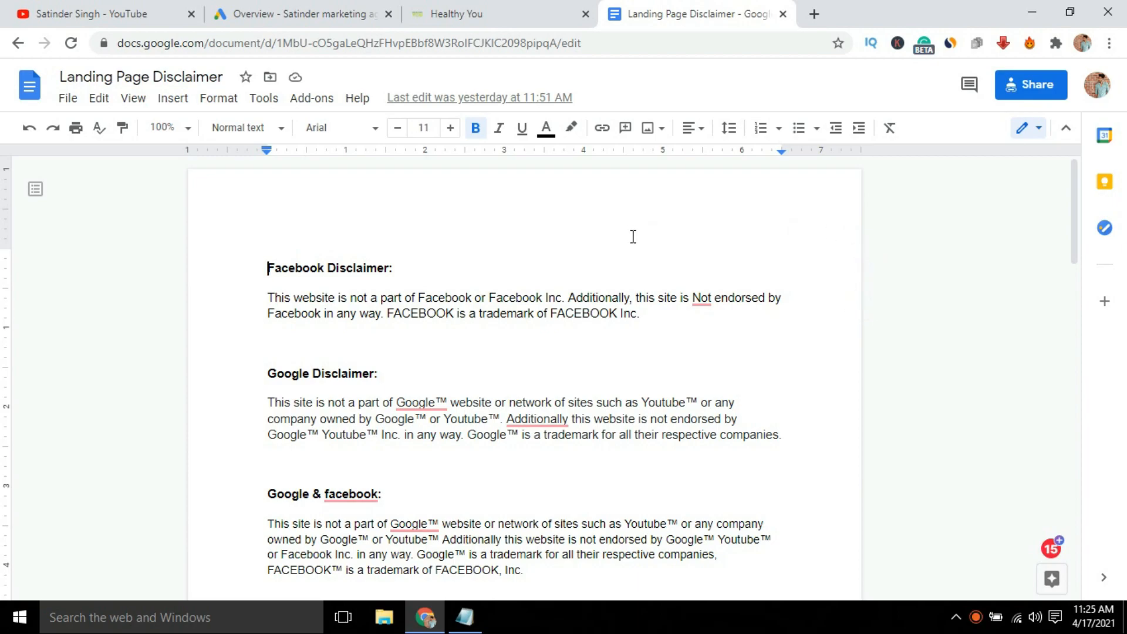
click(432, 8)
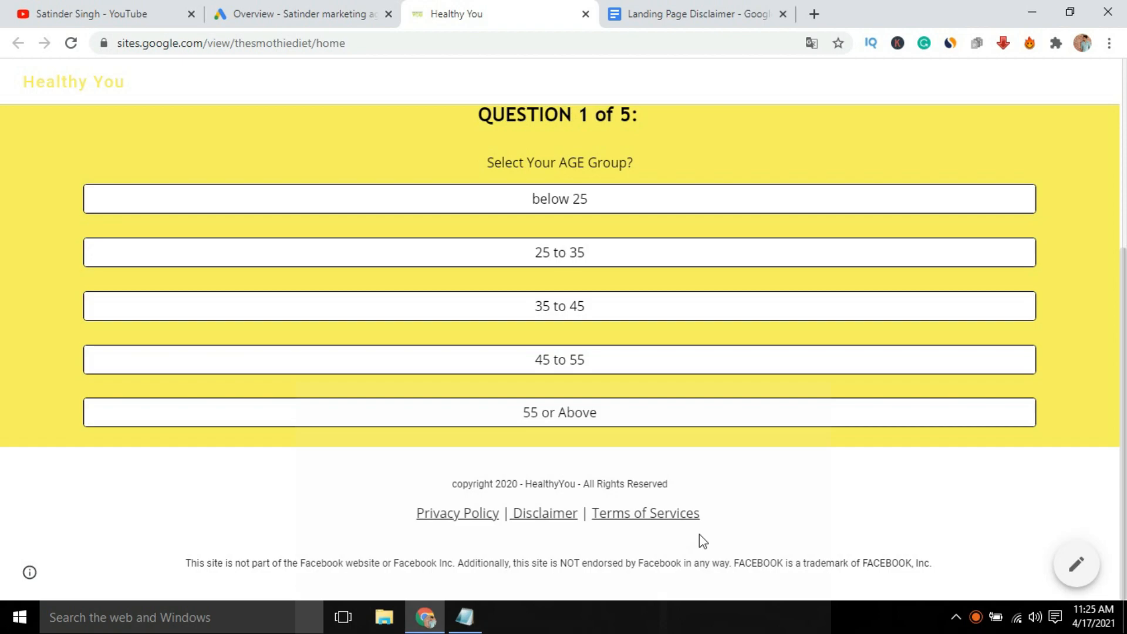
Start a new Google Ads campaign without a goal's guidance and choose Search as the campaign type
click(339, 7)
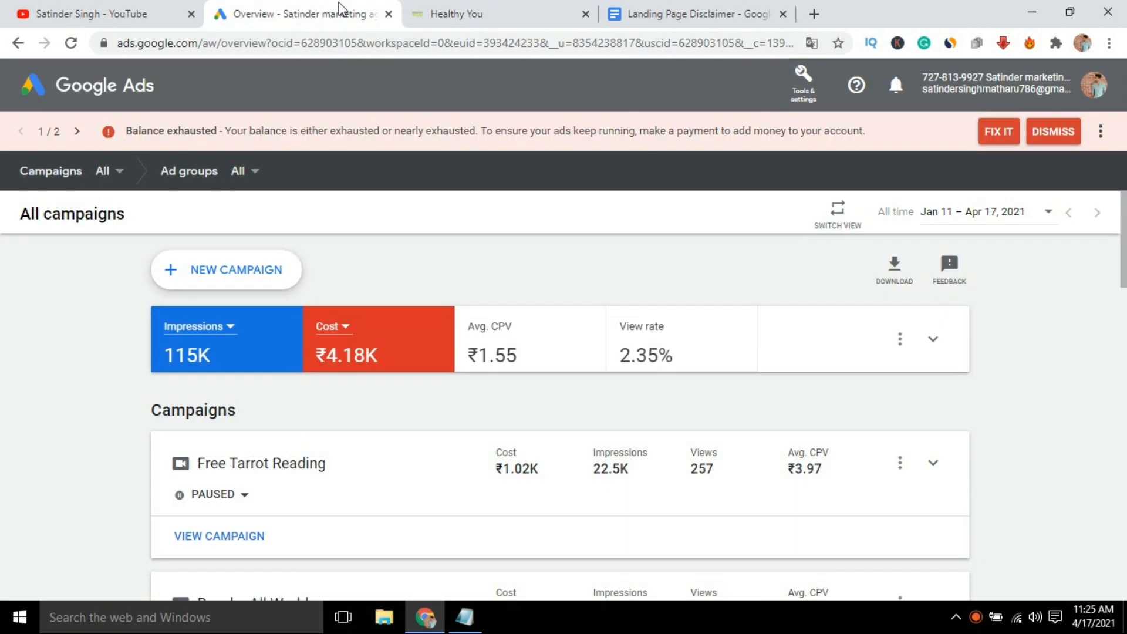
click(224, 281)
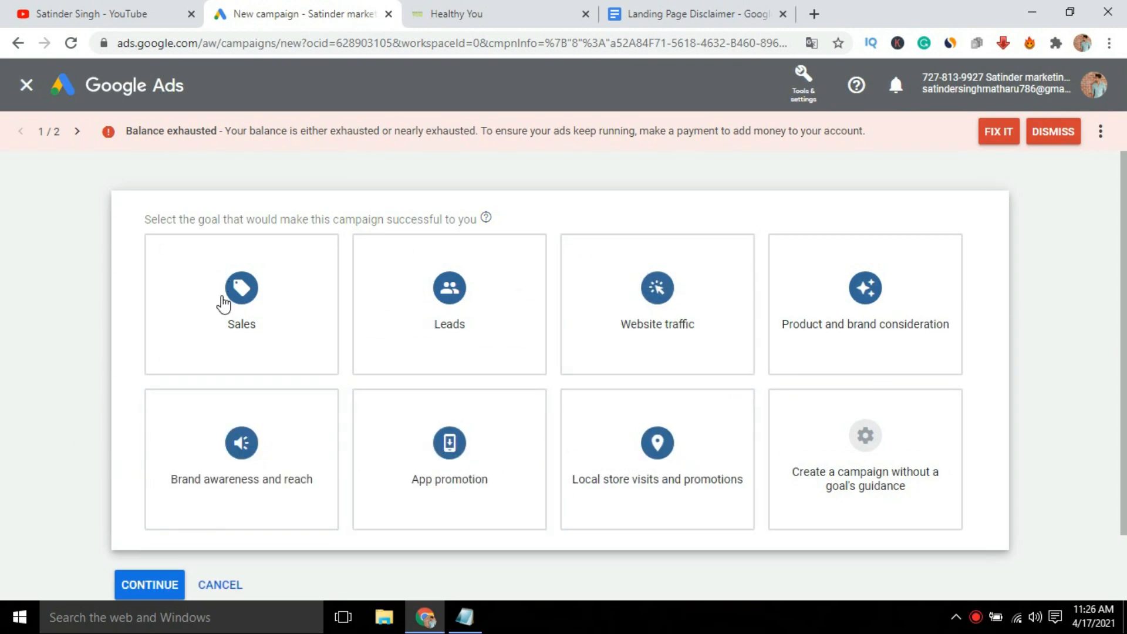
click(662, 272)
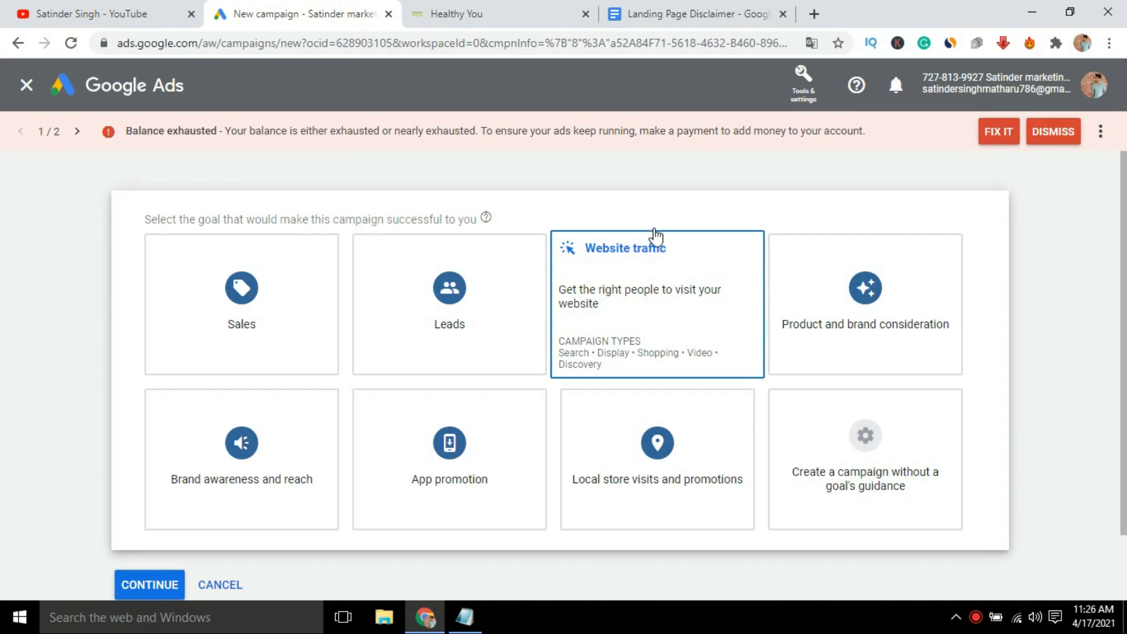
click(867, 468)
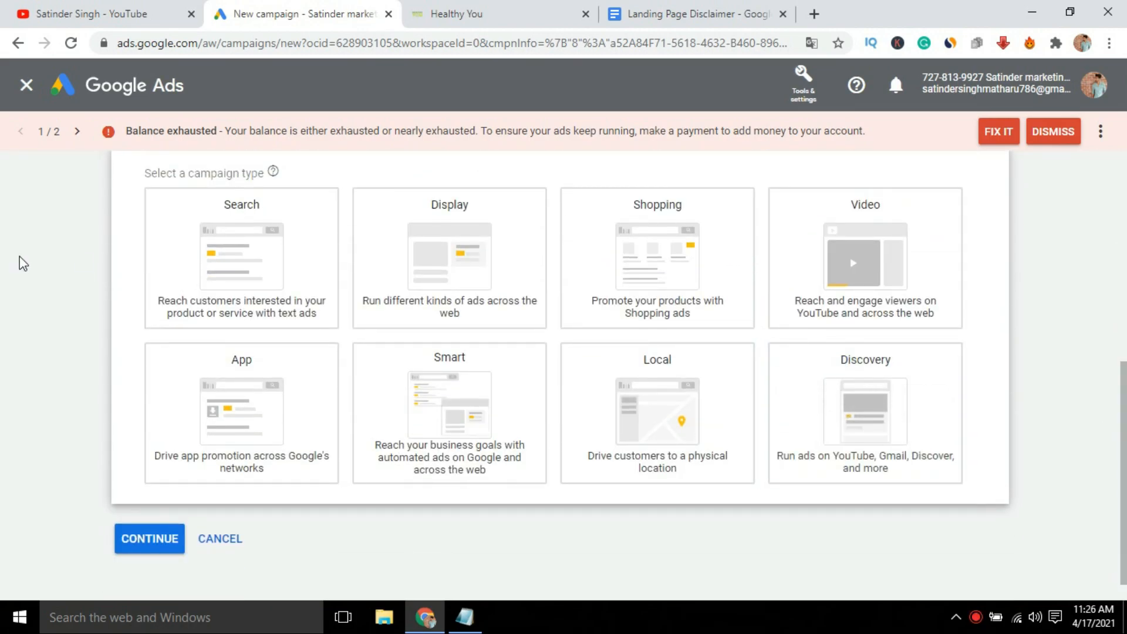
click(288, 255)
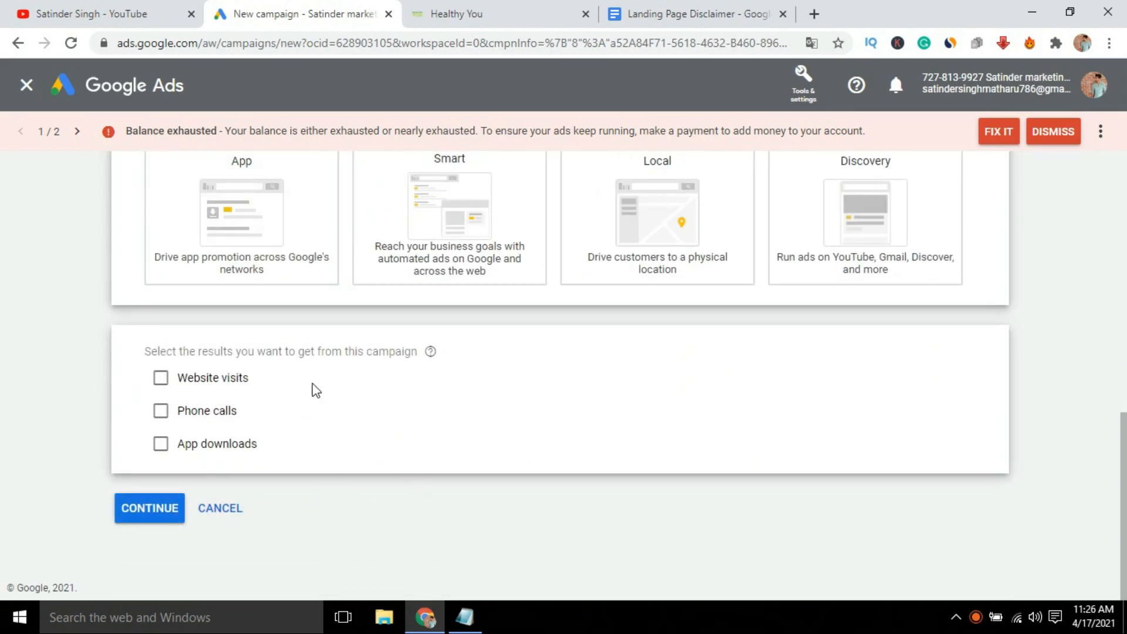
click(160, 379)
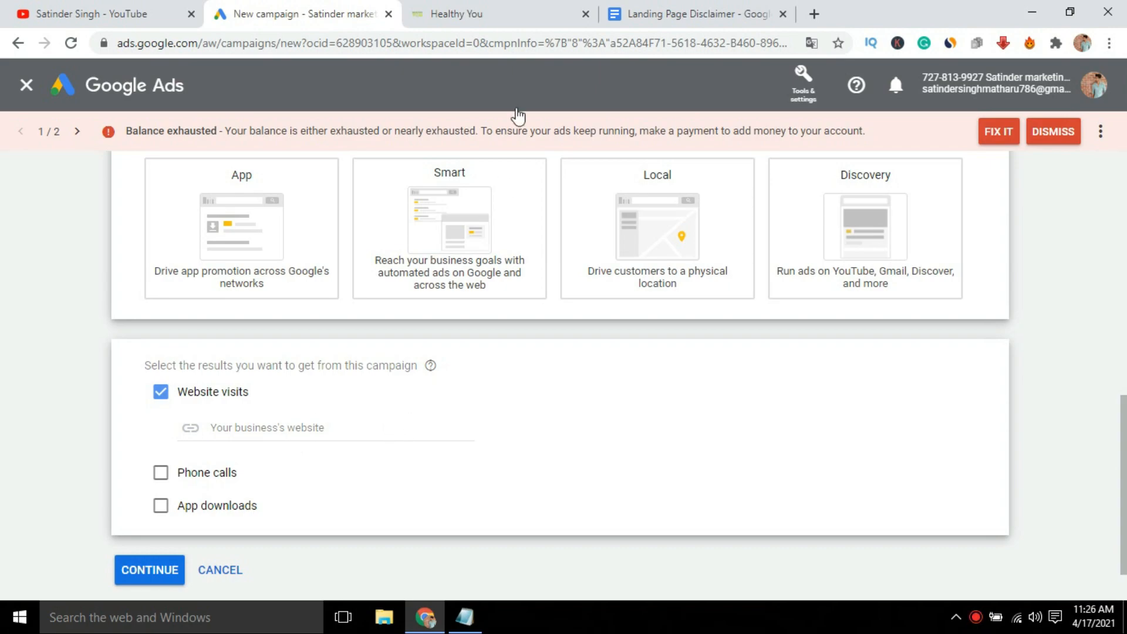
click(503, 10)
double_click(450, 44)
click(451, 45)
key(ctrl+c)
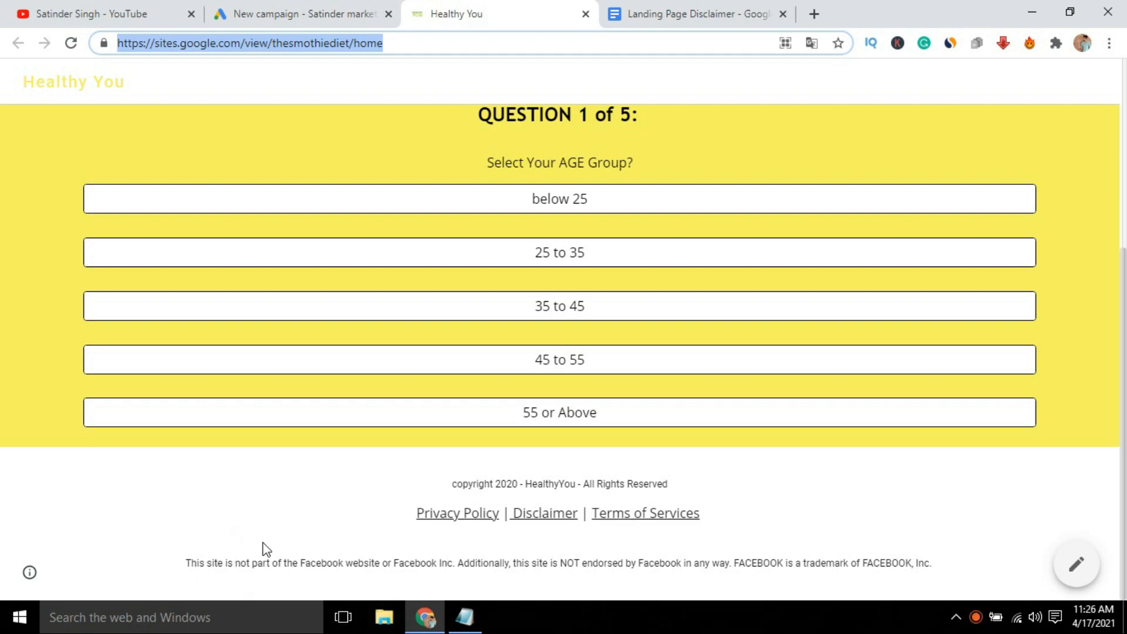
click(281, 12)
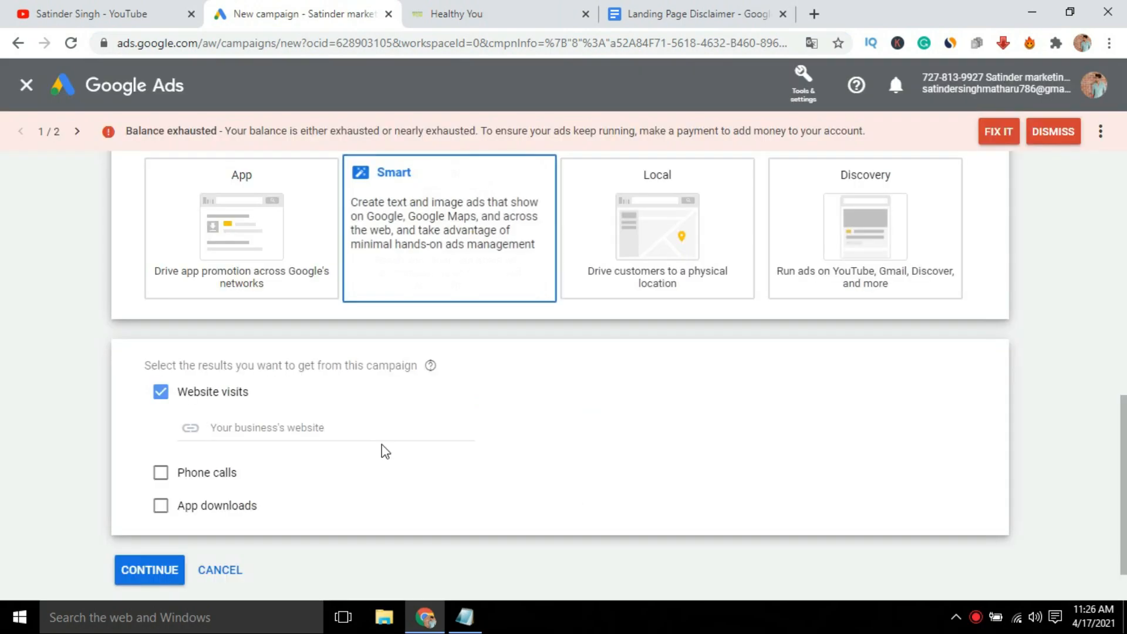
click(329, 427)
key(ctrl+v)
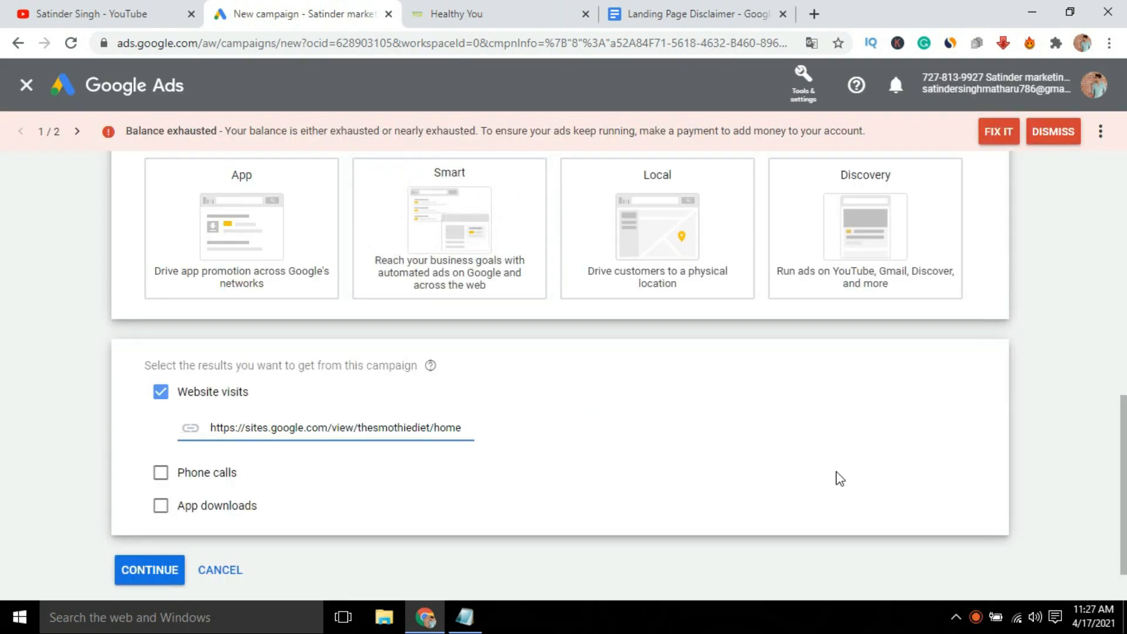
scroll(506, 480, down, 1)
click(156, 528)
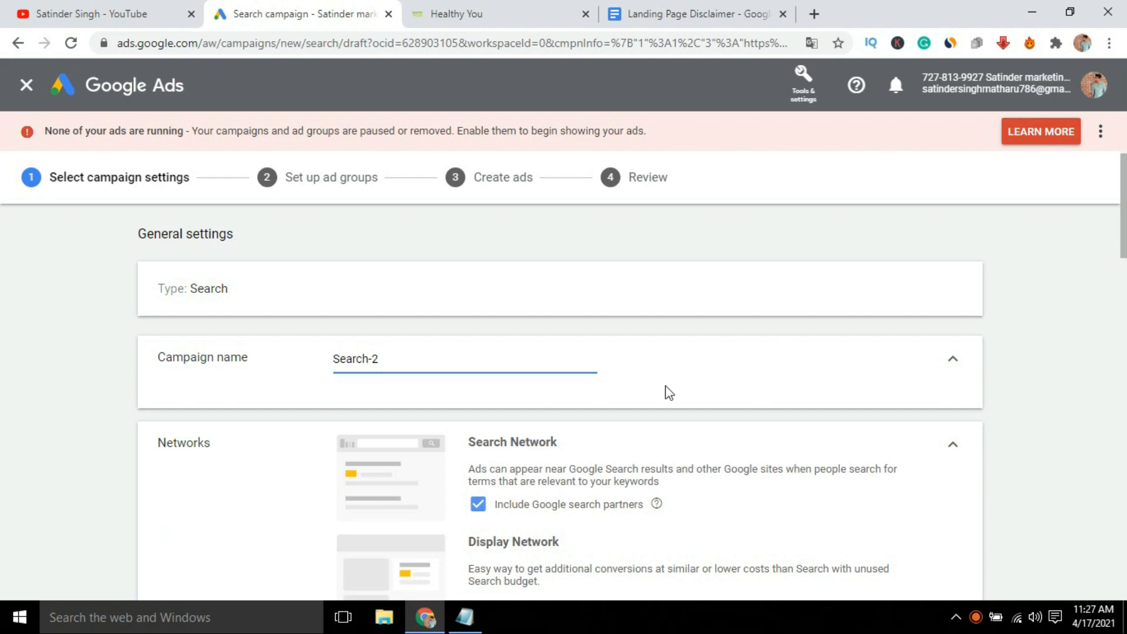
Name the search campaign "okinawa flat belly tonic" and bring up its network settings
drag(1123, 234, 1124, 239)
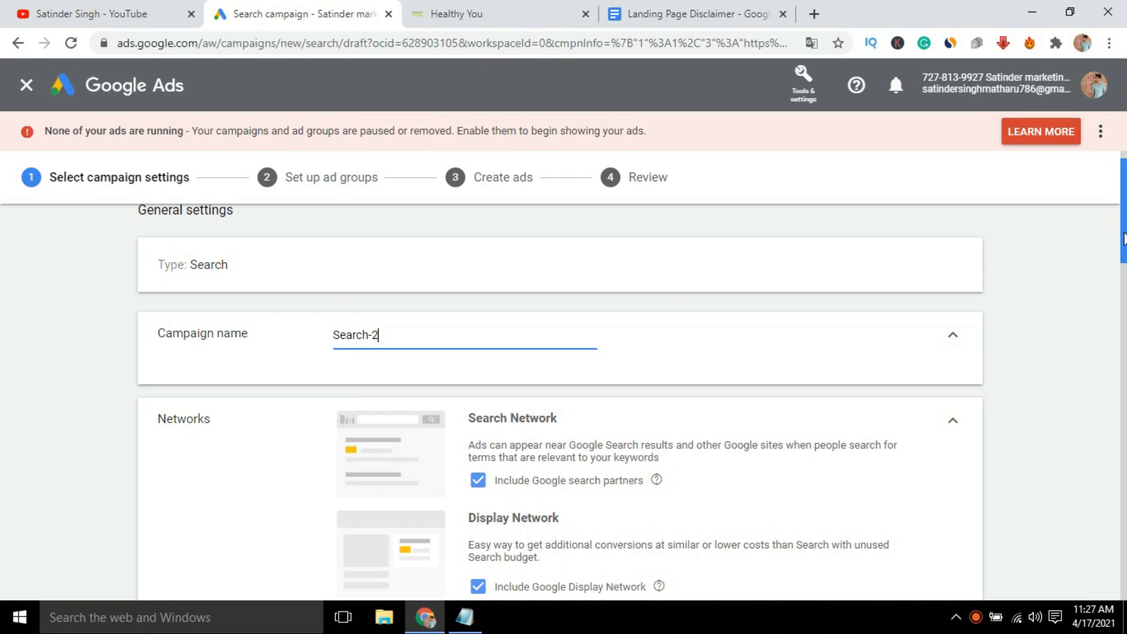
drag(1123, 238, 1123, 237)
key(ctrl+a)
text(okin)
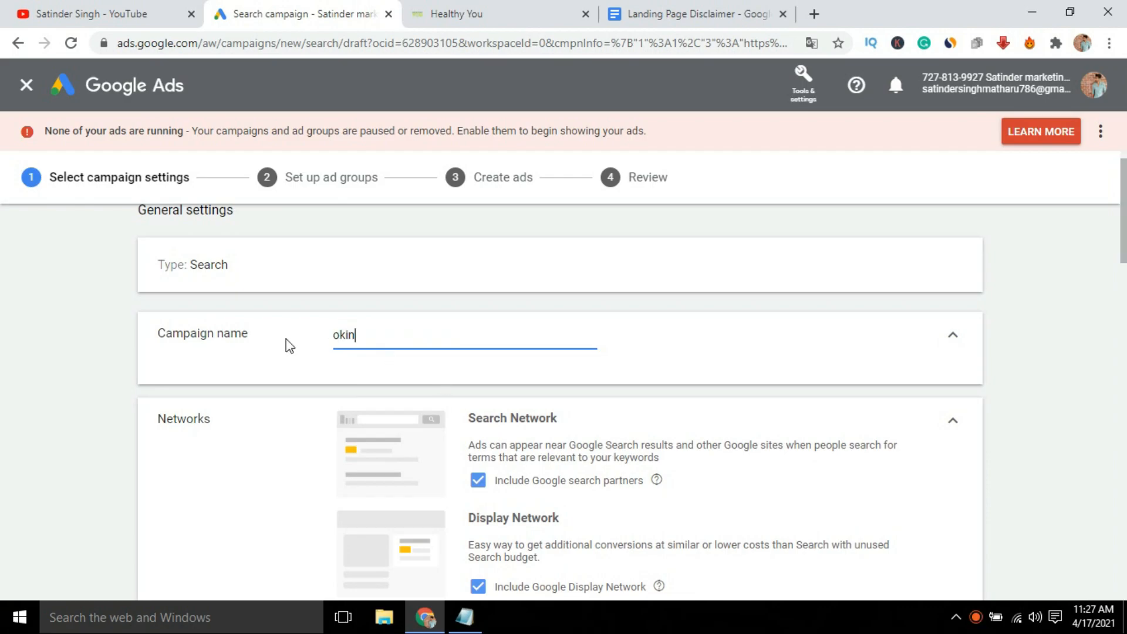
text(awa flat belly tonic)
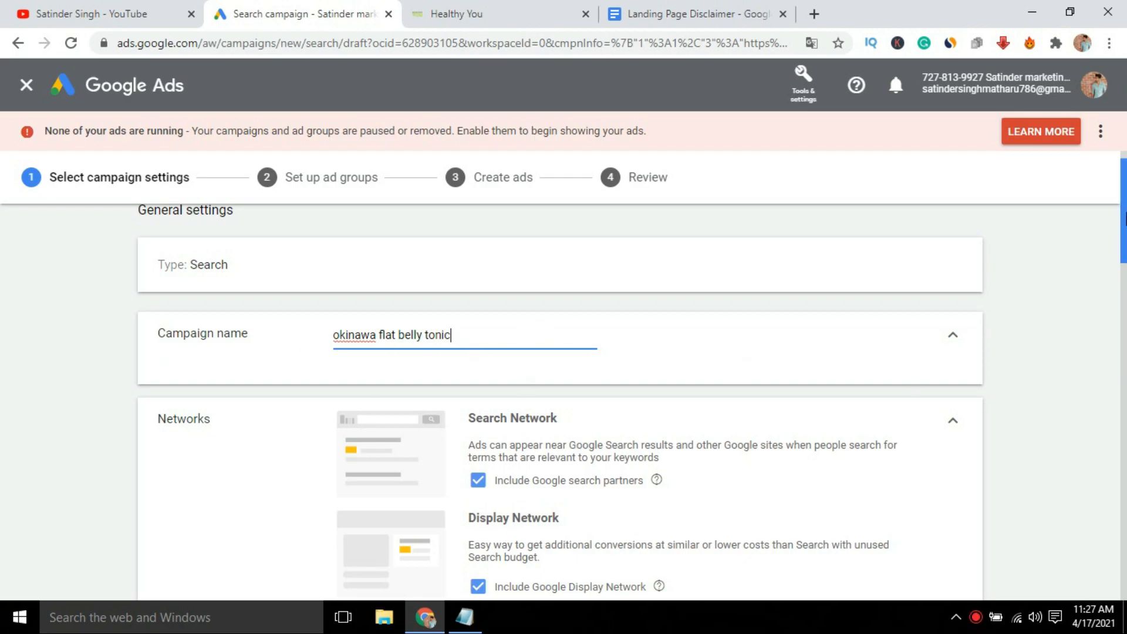
drag(1123, 229, 1123, 256)
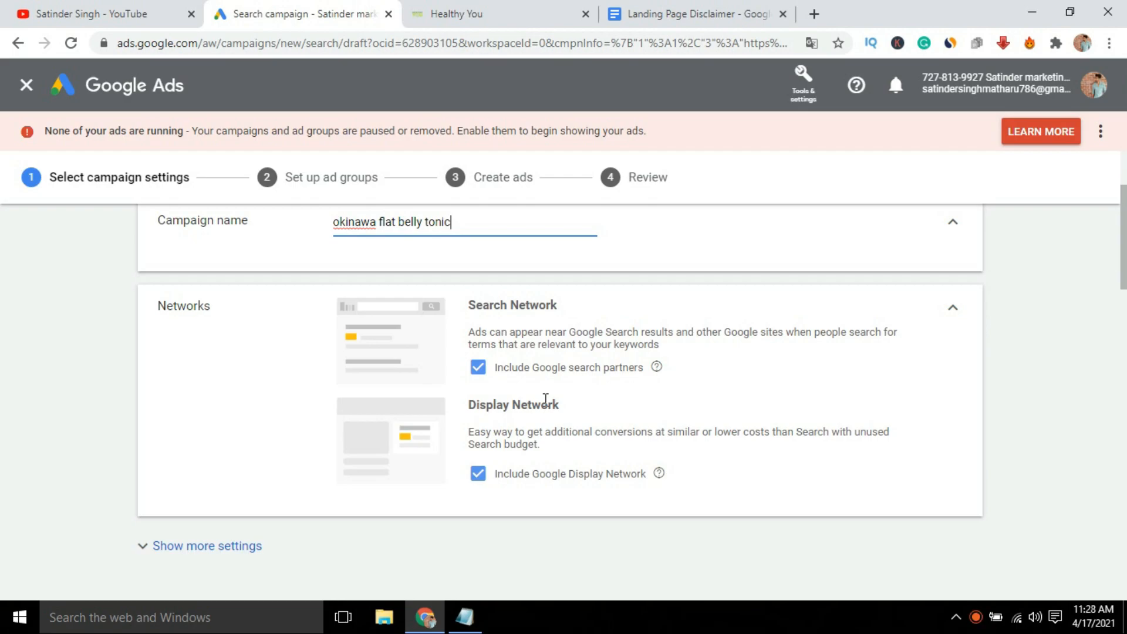
Exclude Google search partners and the Google Display Network from the campaign's networks
click(479, 372)
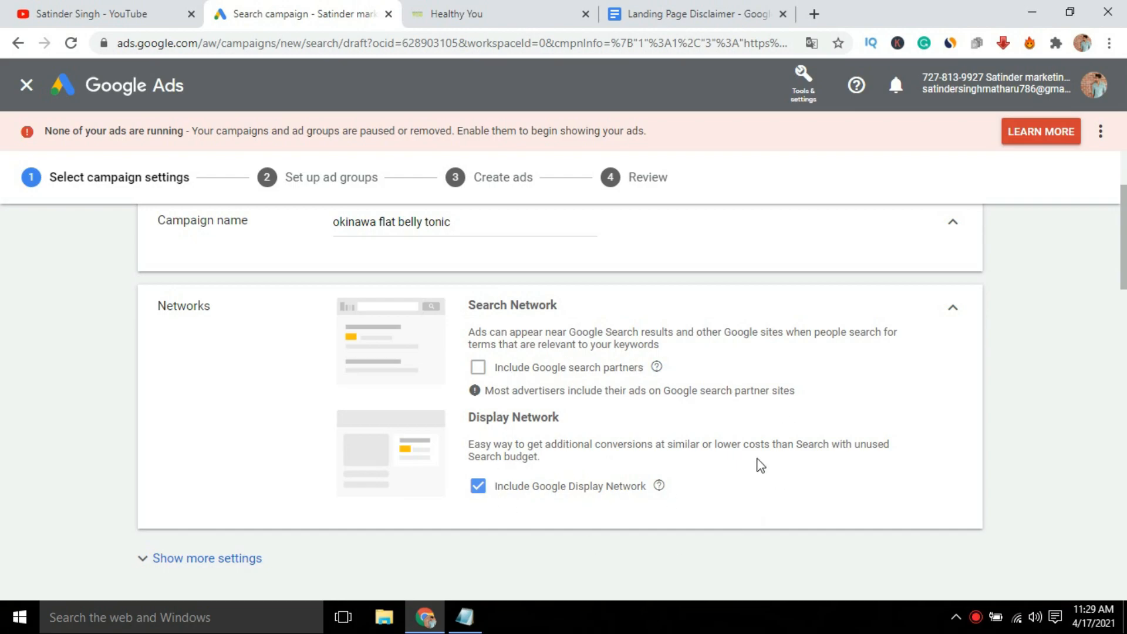
click(477, 493)
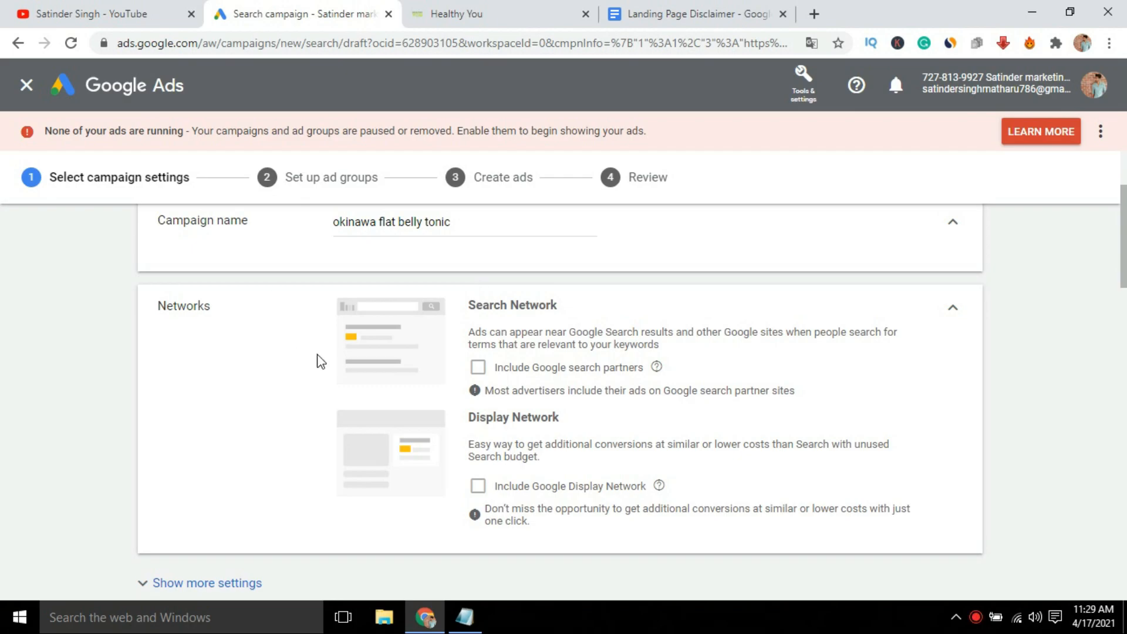
Target the campaign to another location and add the United States as the targeted country
drag(1124, 275, 1125, 356)
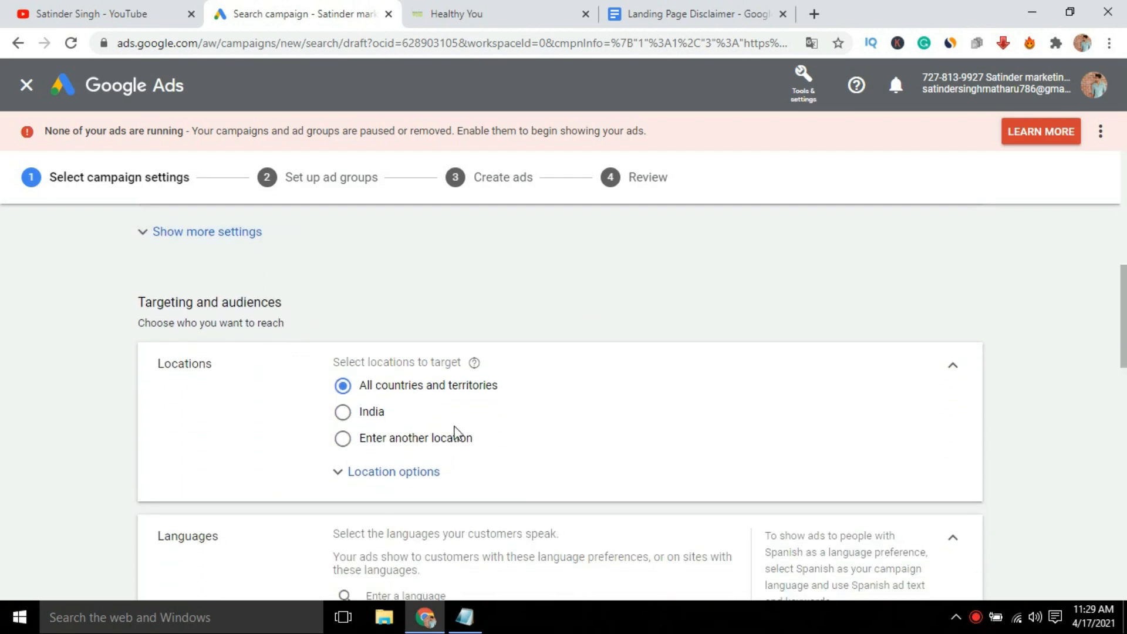
scroll(625, 296, down, 1)
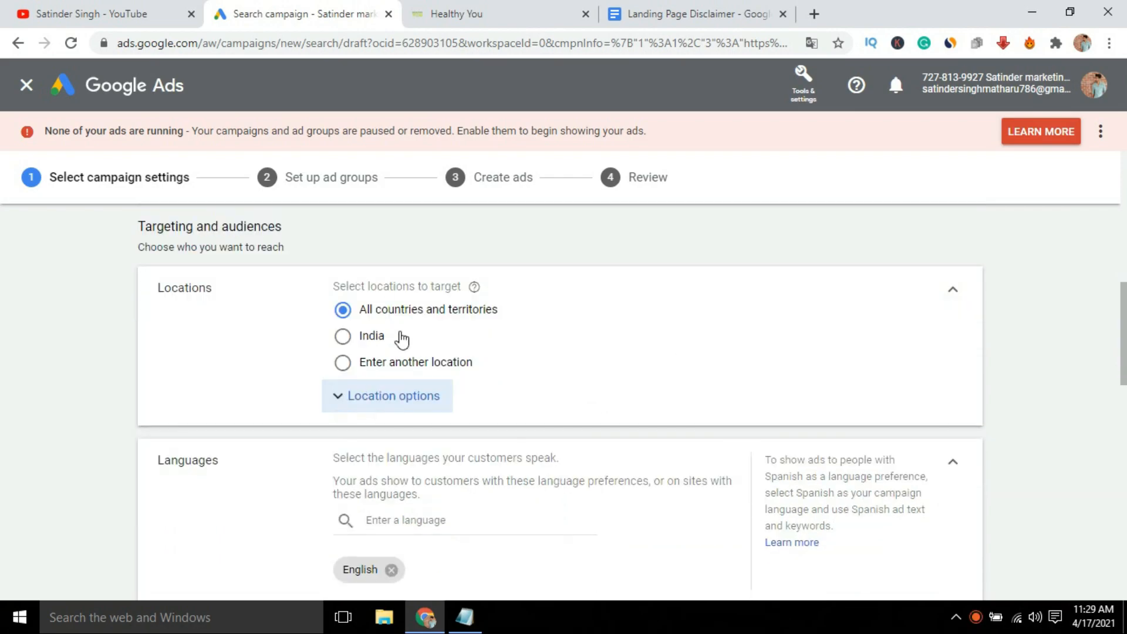
click(344, 364)
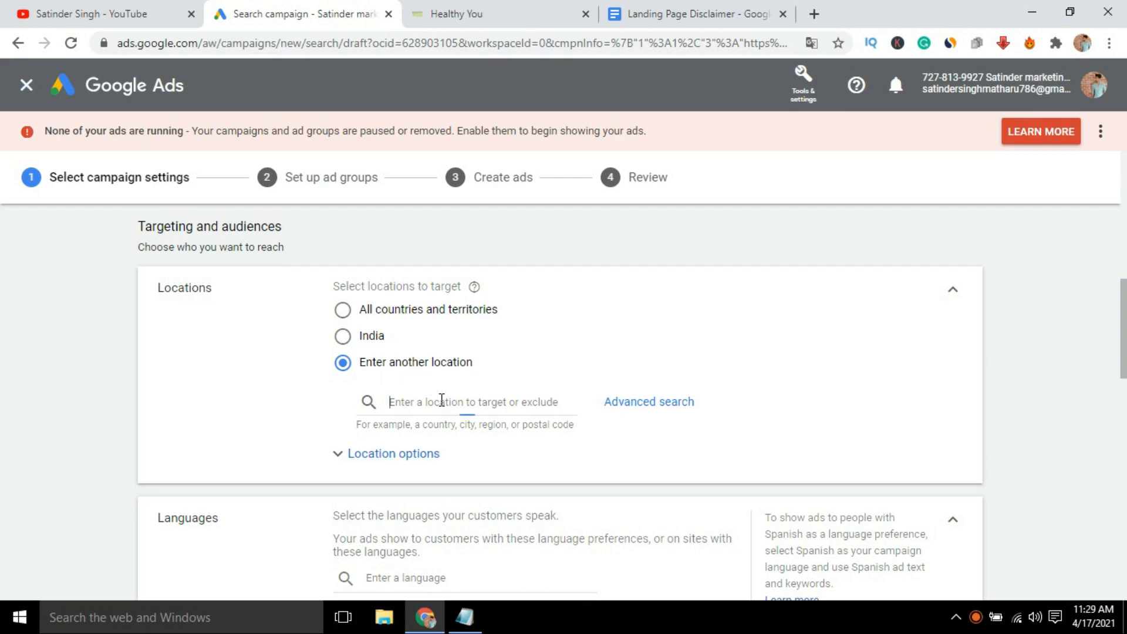
text(uni)
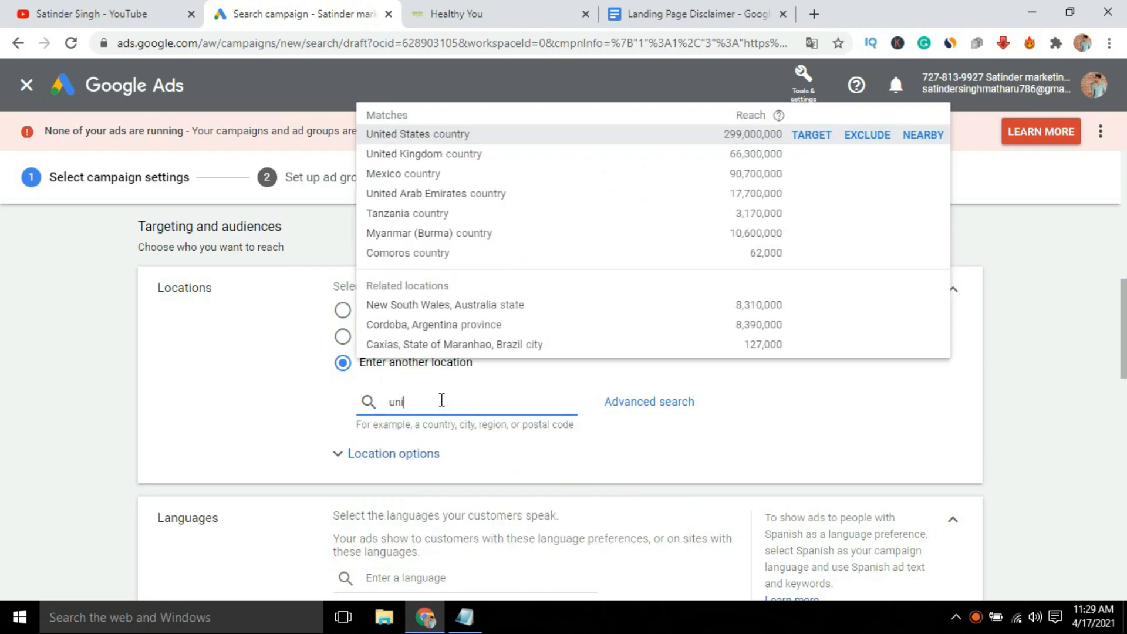
click(808, 136)
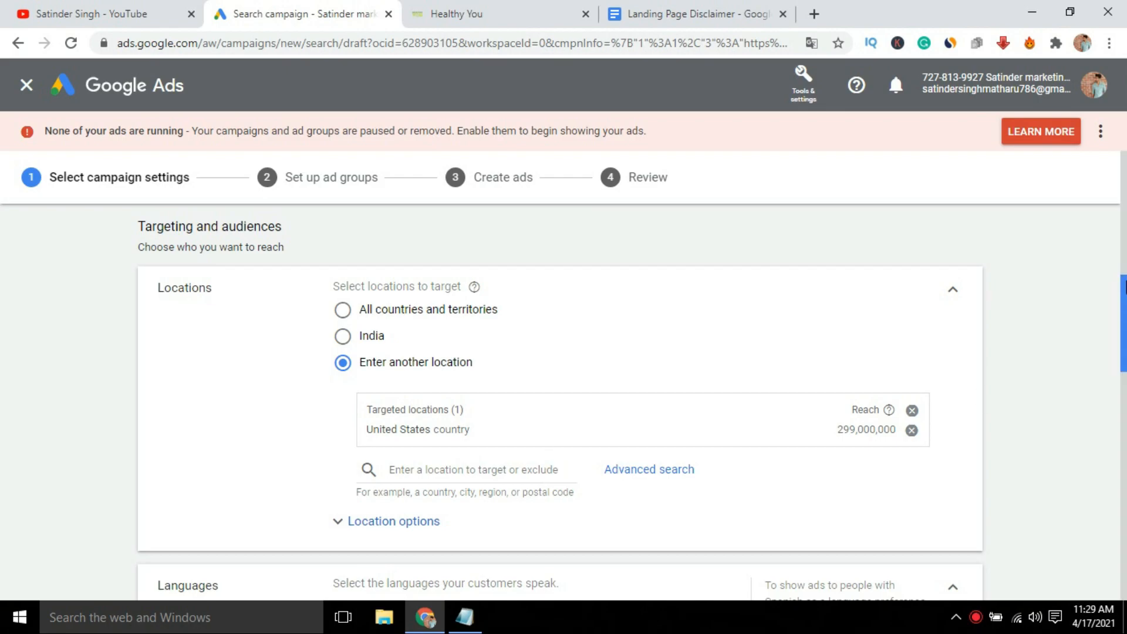
Review the language setting and the suggested audience segments, and close the audience list without selecting any
drag(1126, 293, 1126, 351)
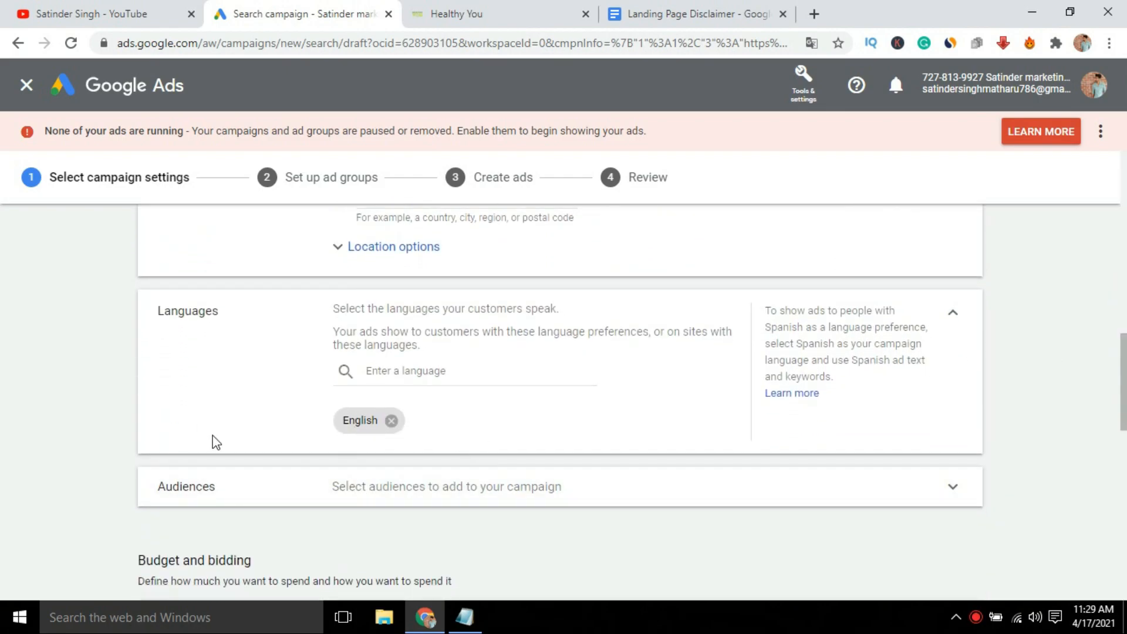
mouse_move(1125, 400)
mouse_down()
mouse_move(1125, 384)
mouse_move(1125, 419)
mouse_up()
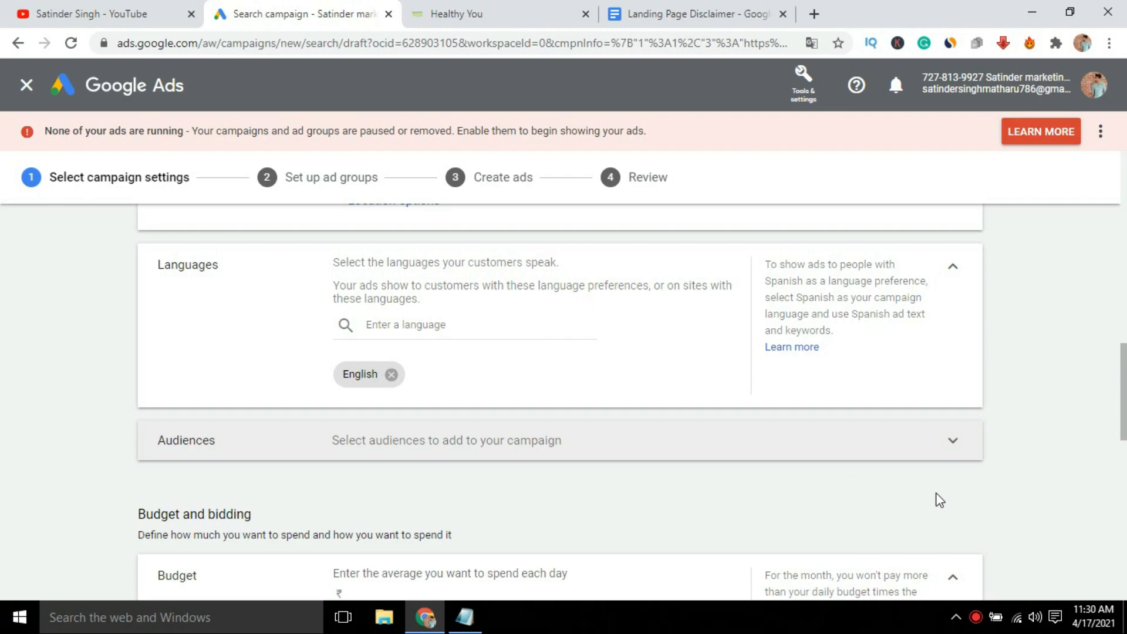
click(953, 444)
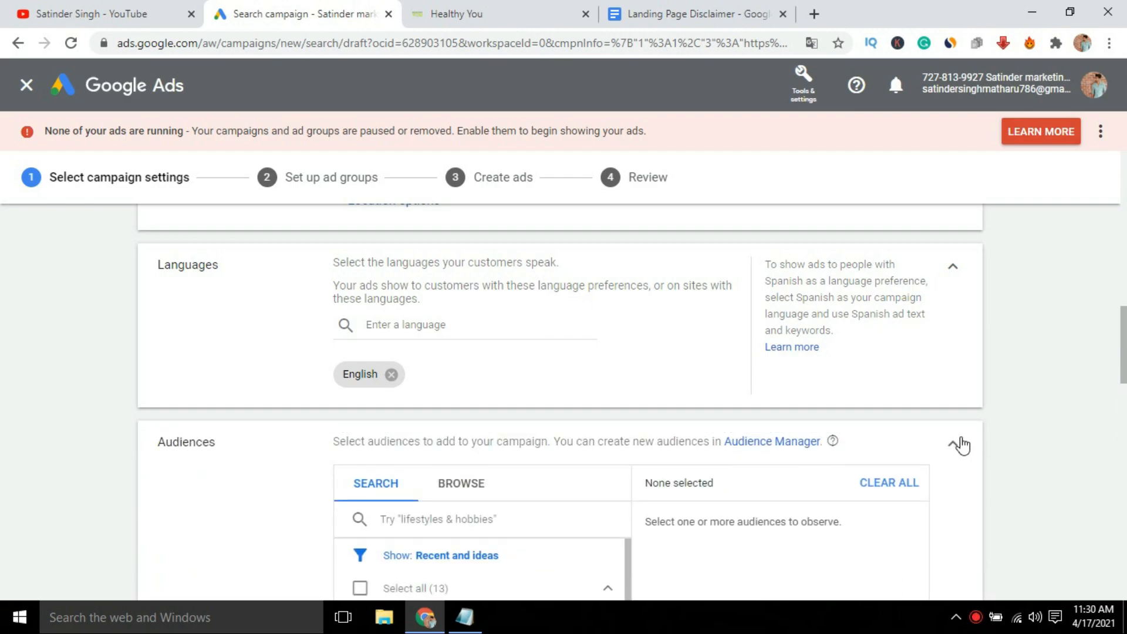
drag(1123, 362, 1124, 401)
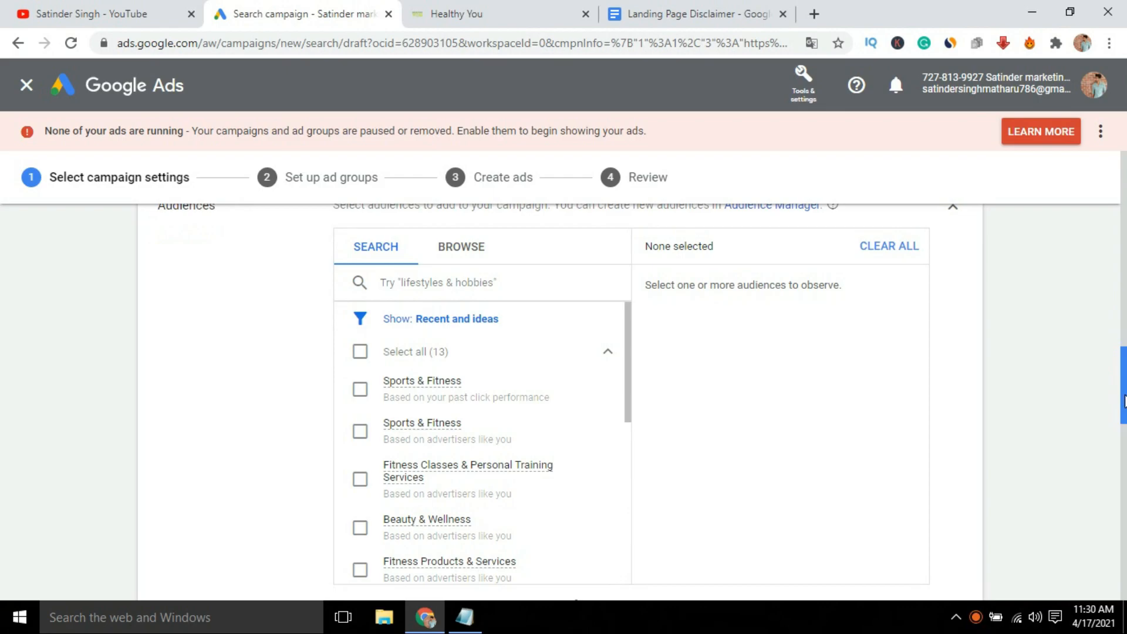
drag(629, 420, 625, 360)
drag(1124, 390, 1125, 349)
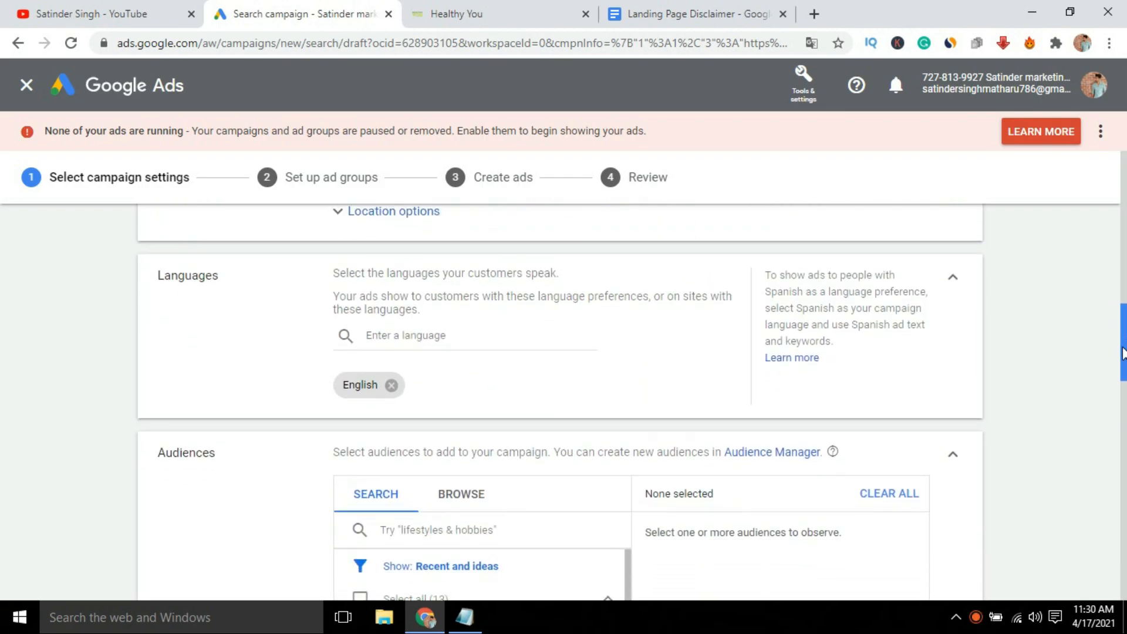
click(953, 462)
Set the campaign's average daily budget to ₹500
drag(1124, 395, 1124, 431)
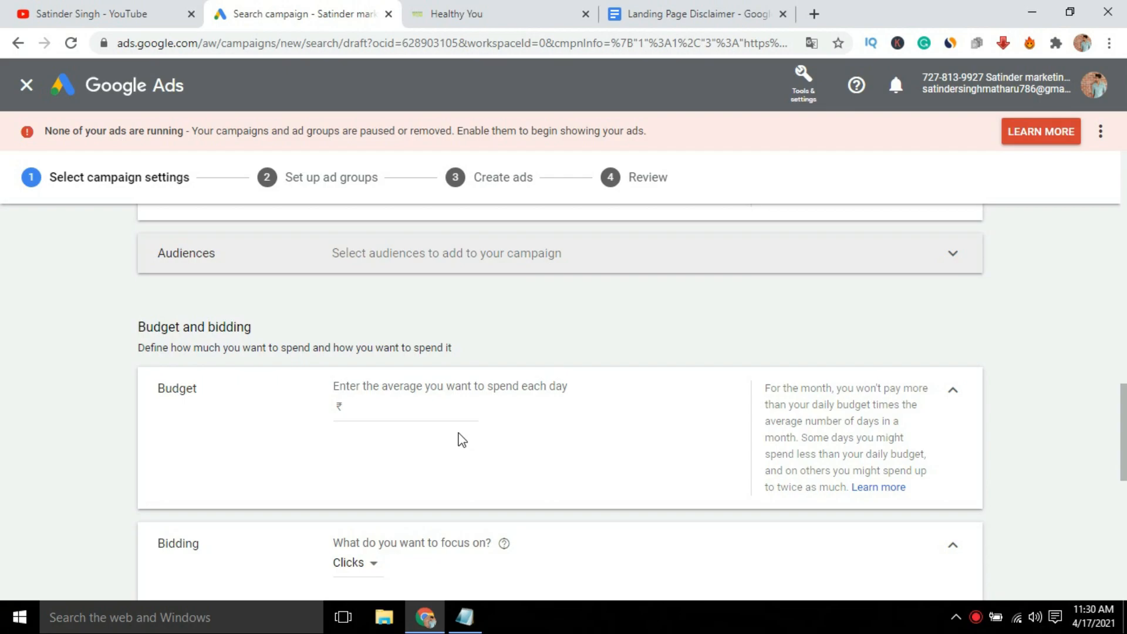
click(453, 412)
text(5)
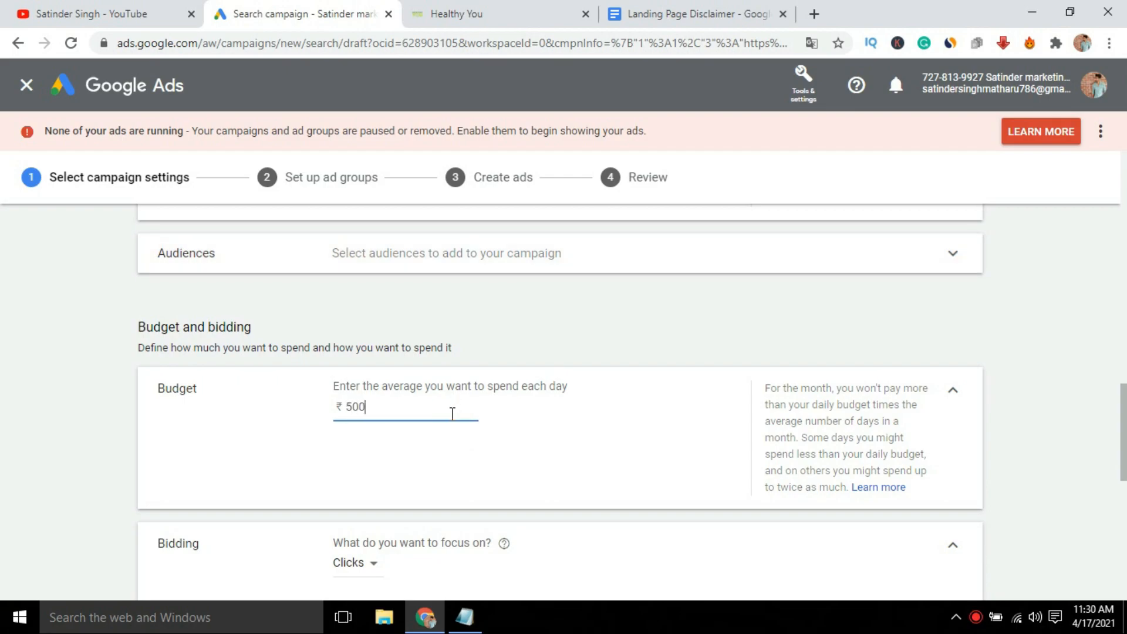
text(00)
Select the bid strategy directly, keeping Maximize clicks, and set a maximum CPC bid limit of ₹50
drag(1122, 432, 1124, 451)
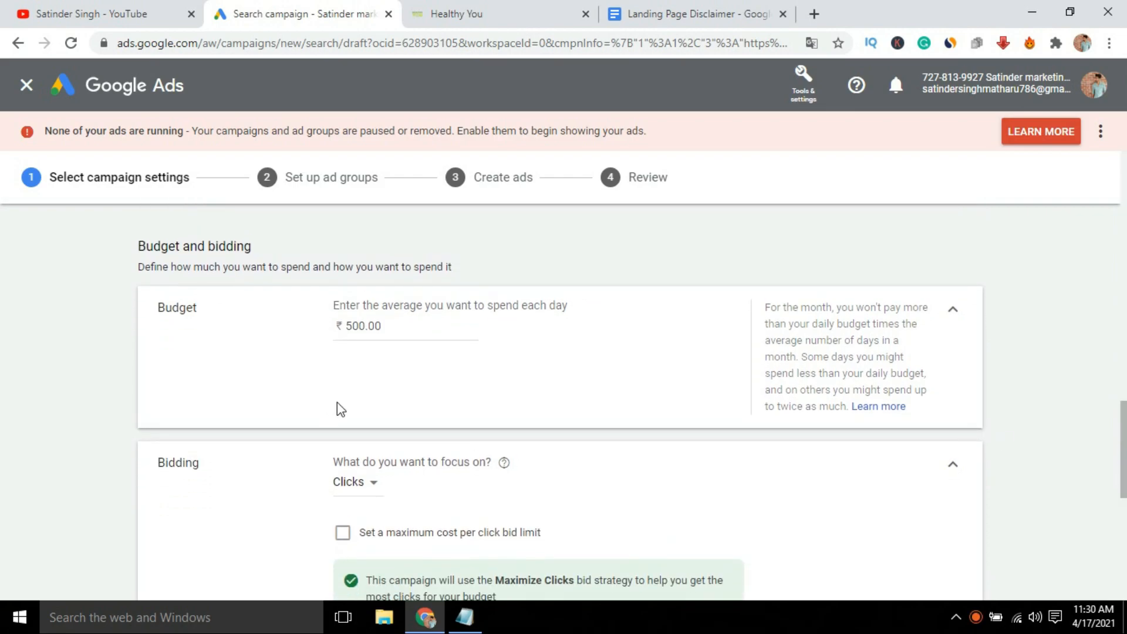
scroll(707, 246, down, 2)
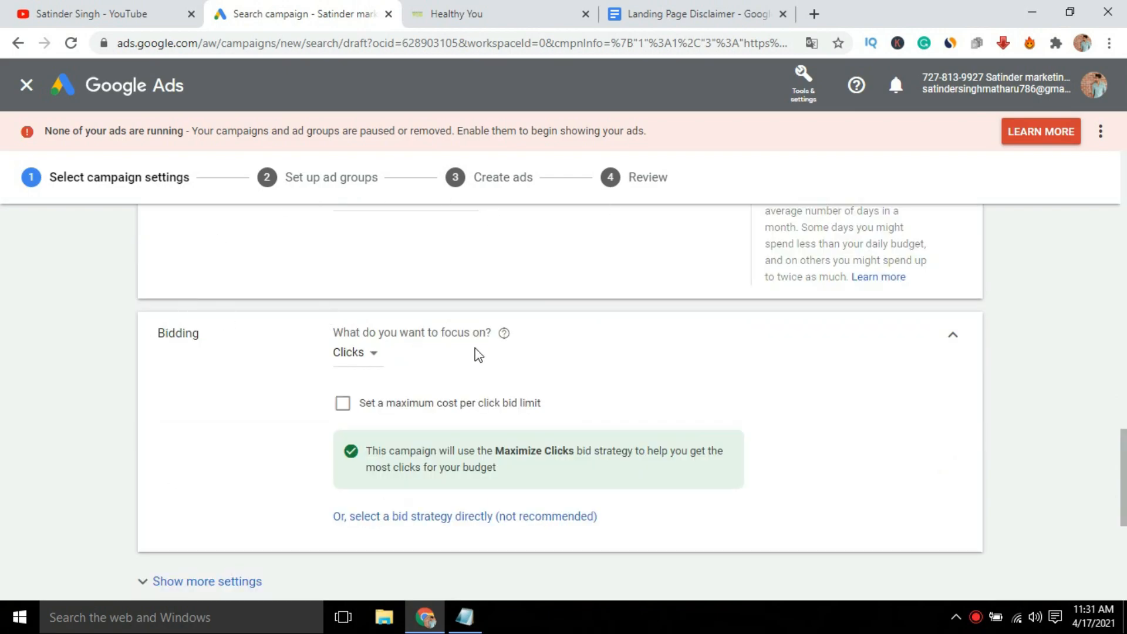
click(369, 356)
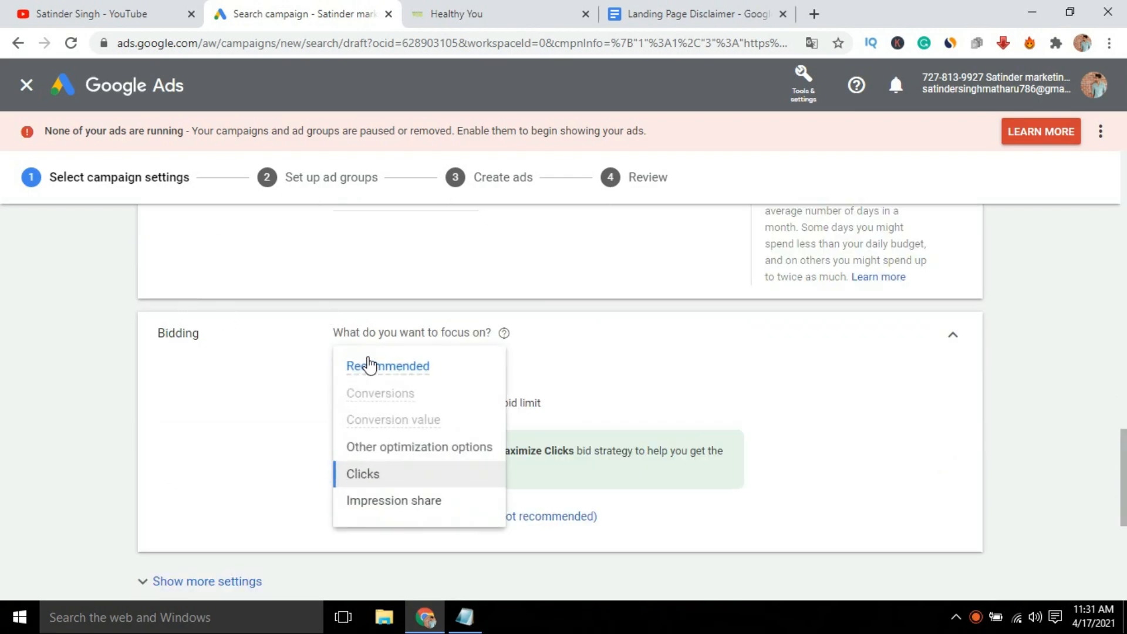
click(244, 357)
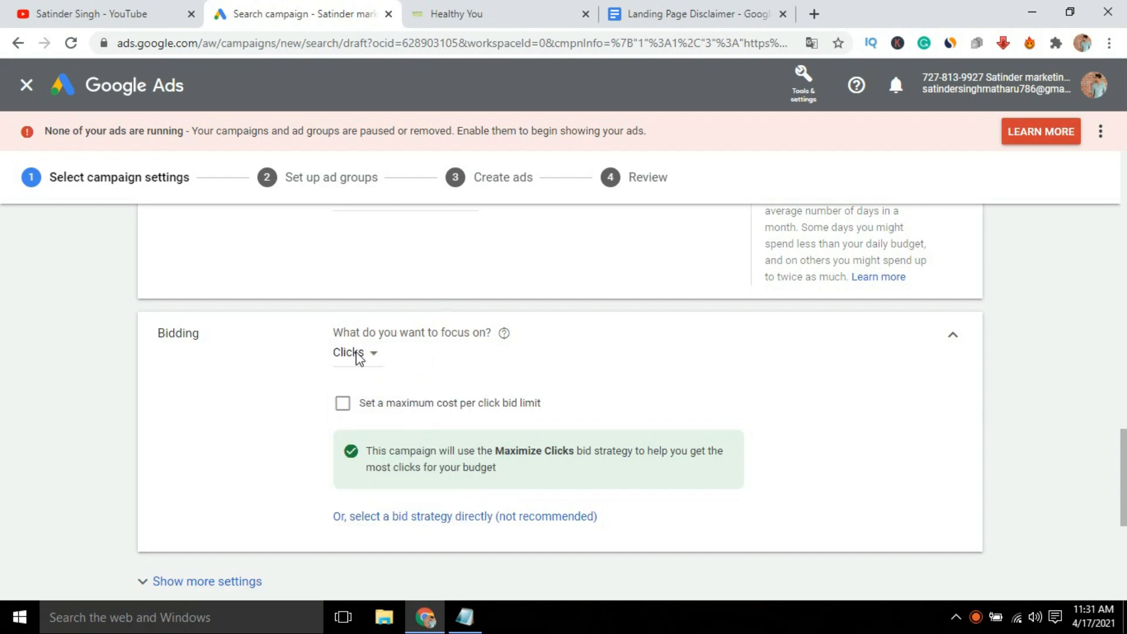
scroll(1123, 472, down, 1)
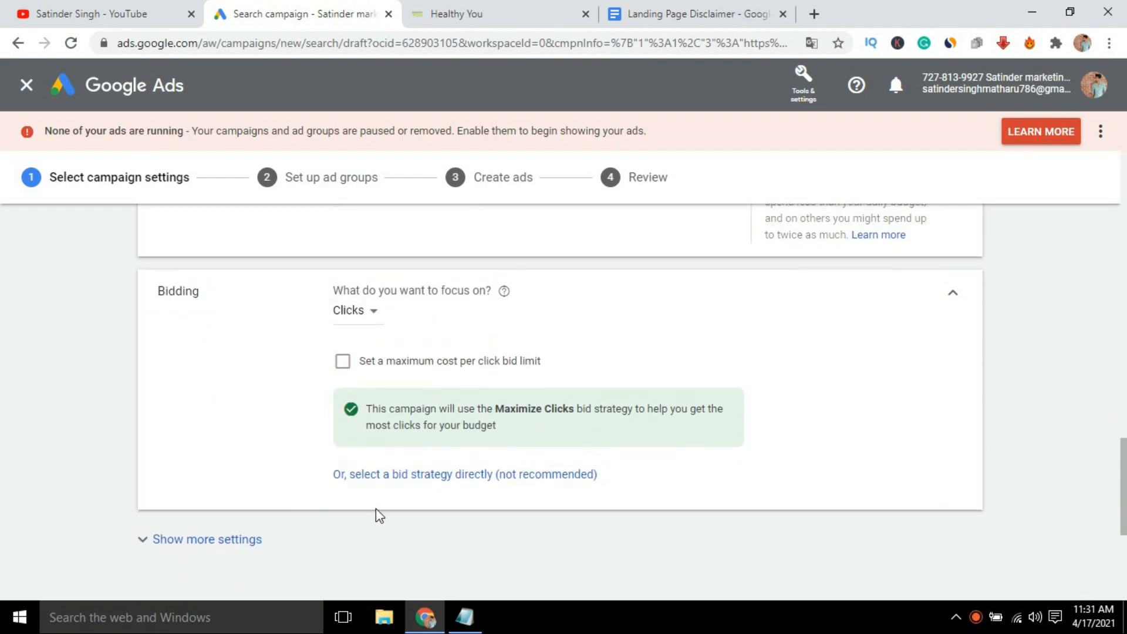
click(428, 484)
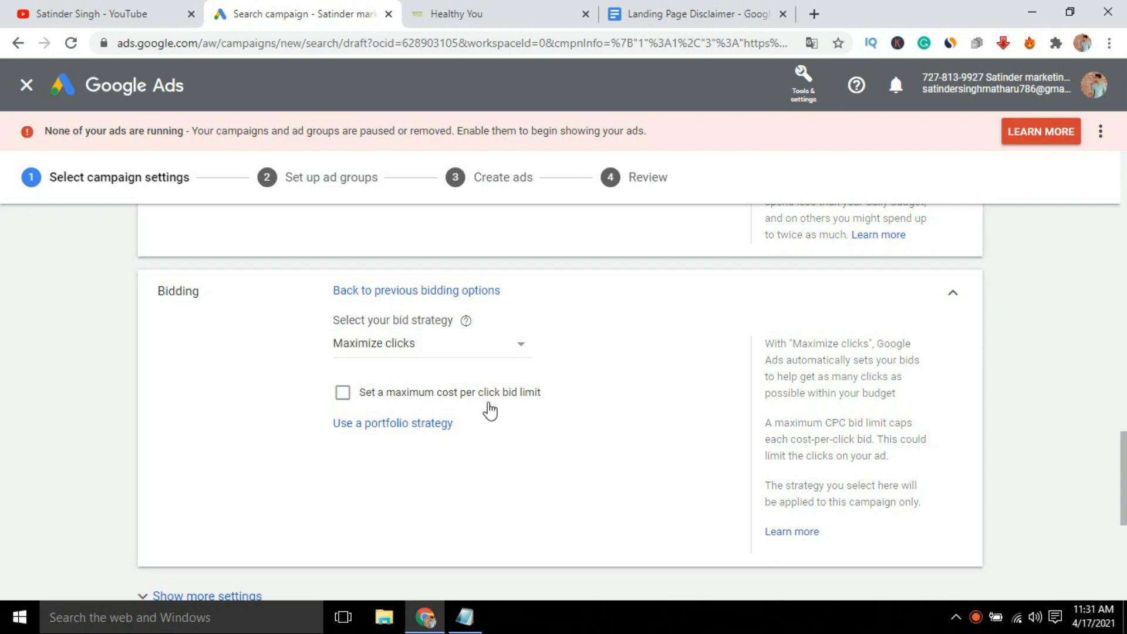
click(343, 396)
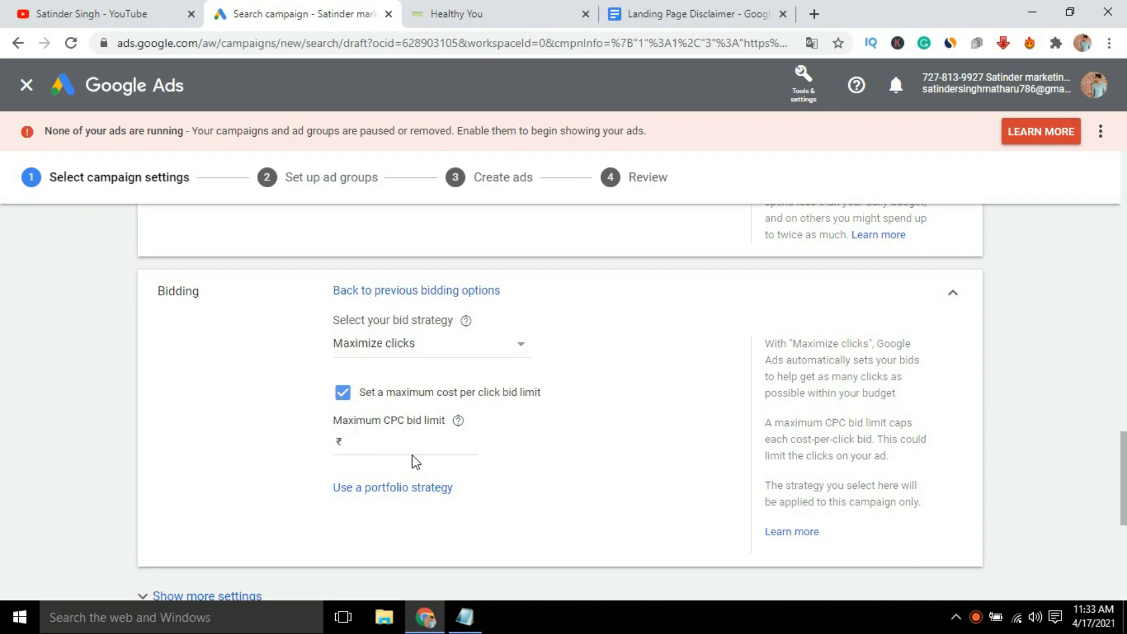
click(392, 444)
text(500)
key(BackSpace)
click(518, 453)
Compare the campaign's ad extension options with the sitelinks shown under the ads in the "keto diet" Google search results
scroll(518, 453, down, 3)
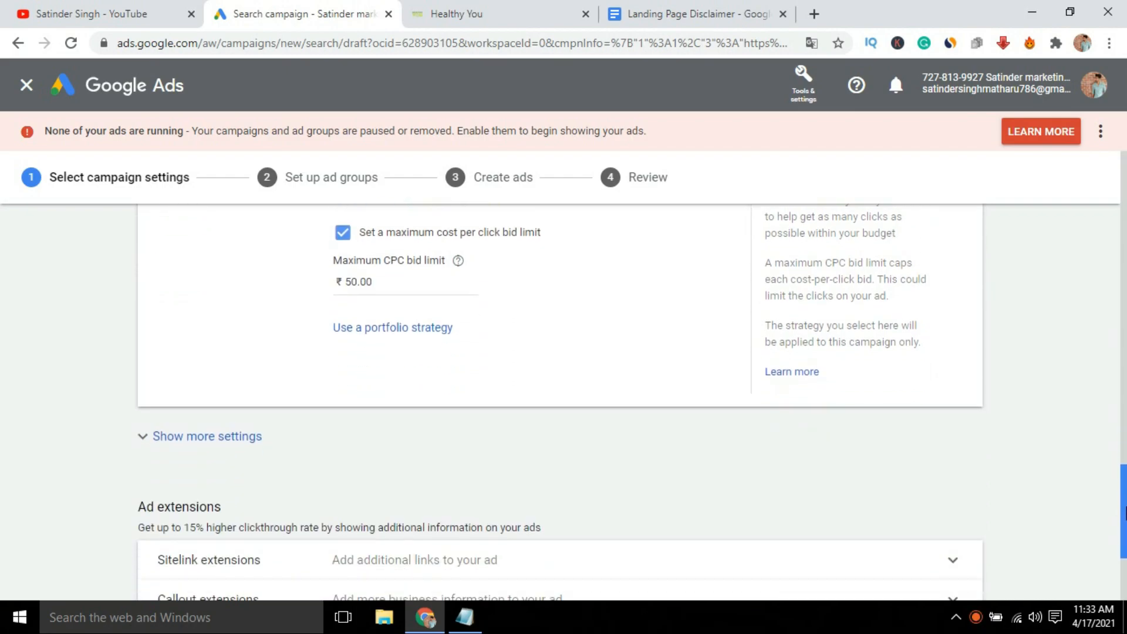
scroll(560, 363, down, 3)
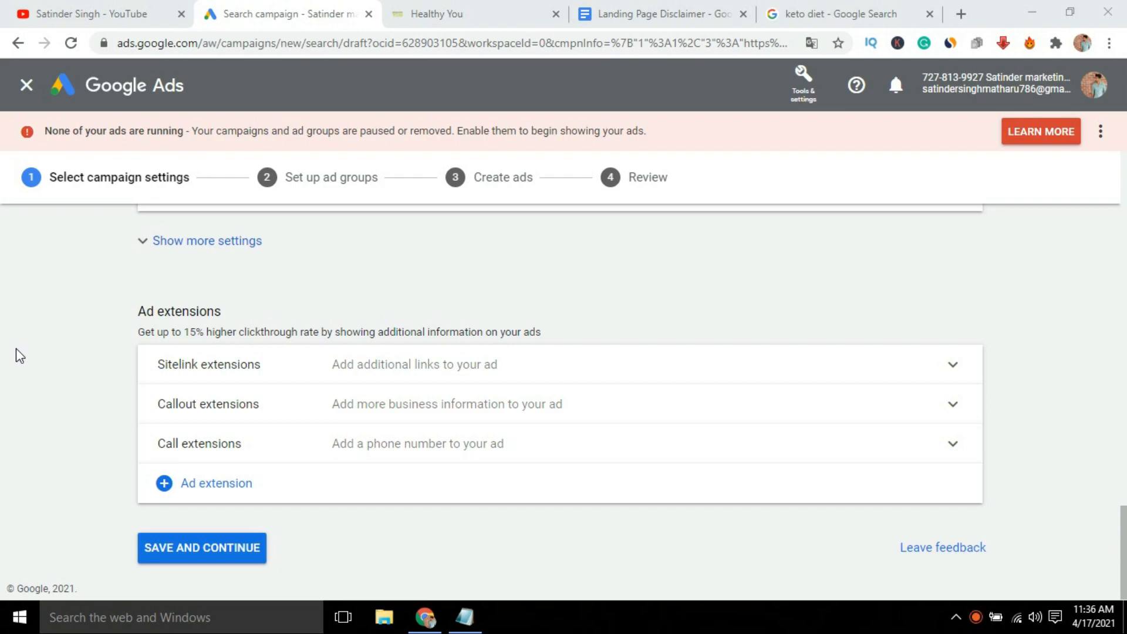
click(839, 13)
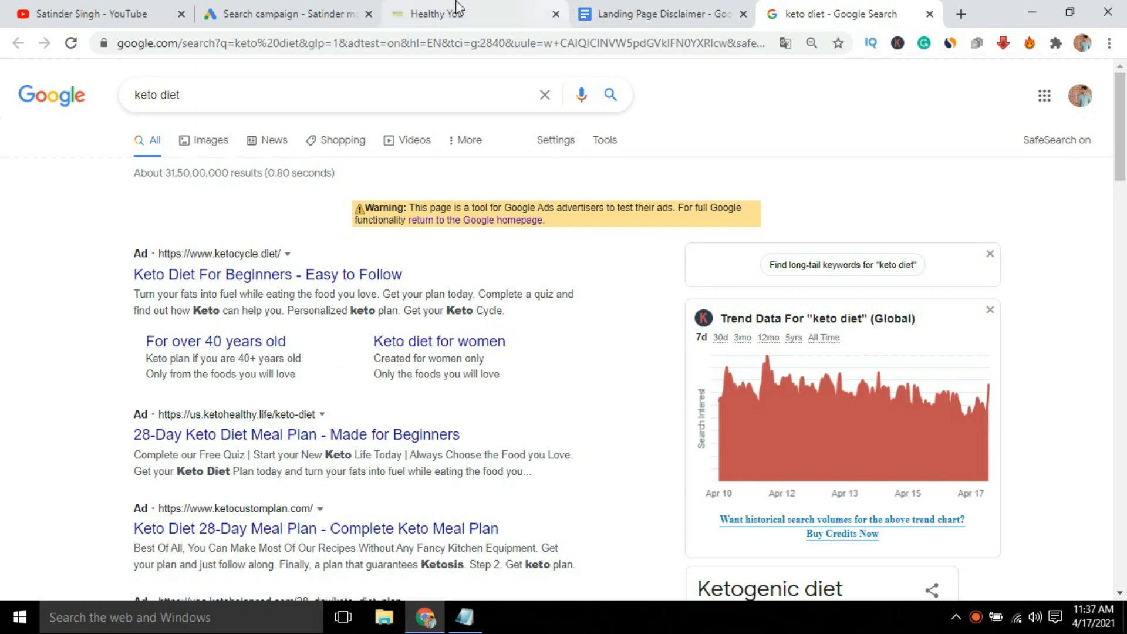
click(273, 12)
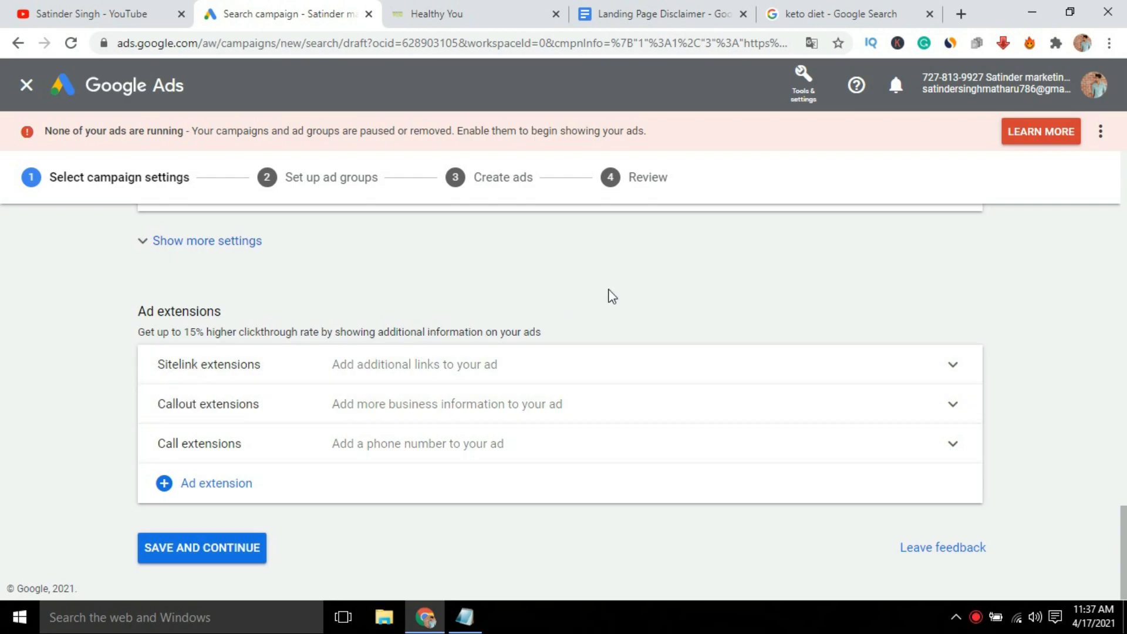
click(785, 10)
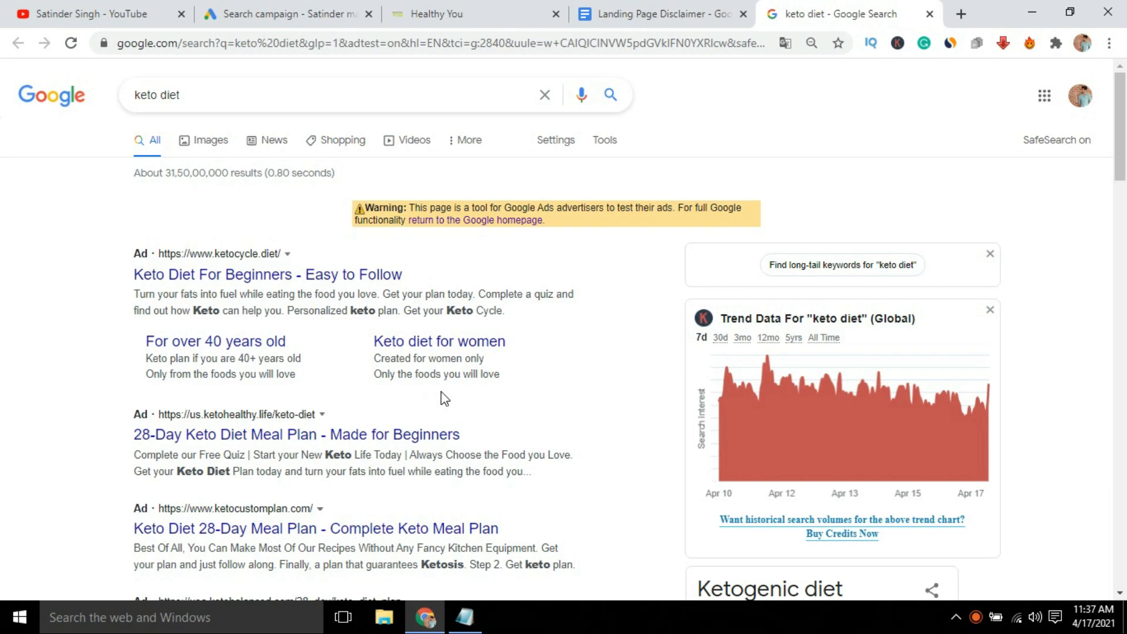
click(291, 13)
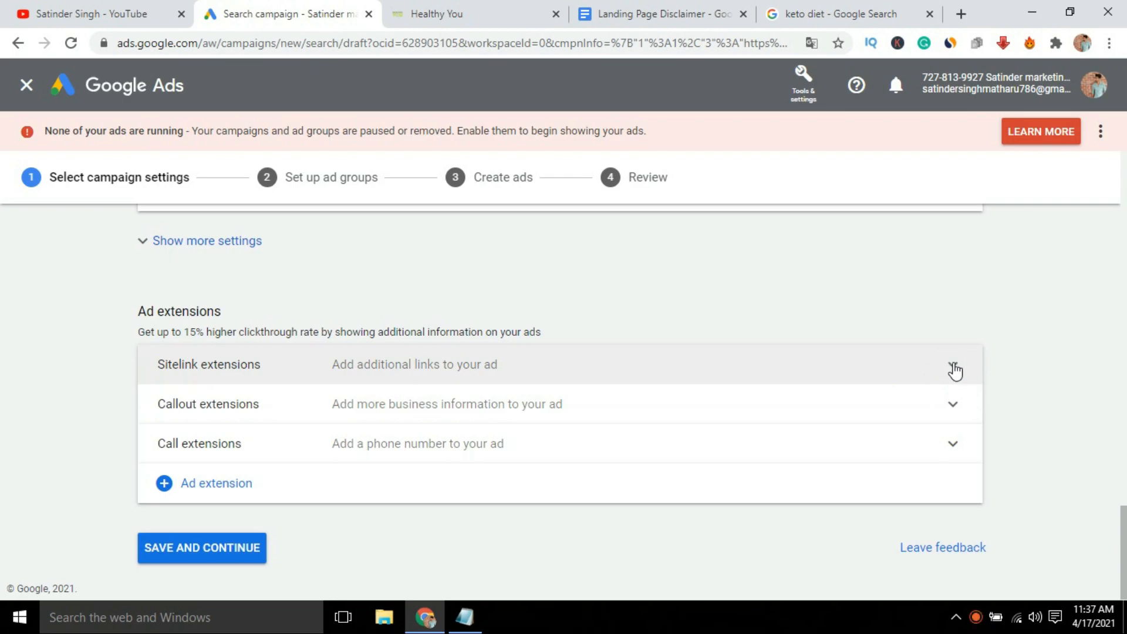
Examine the new sitelink extension fields against the keto diet ad example, and collapse the sitelink section without adding one
click(954, 368)
scroll(485, 569, down, 5)
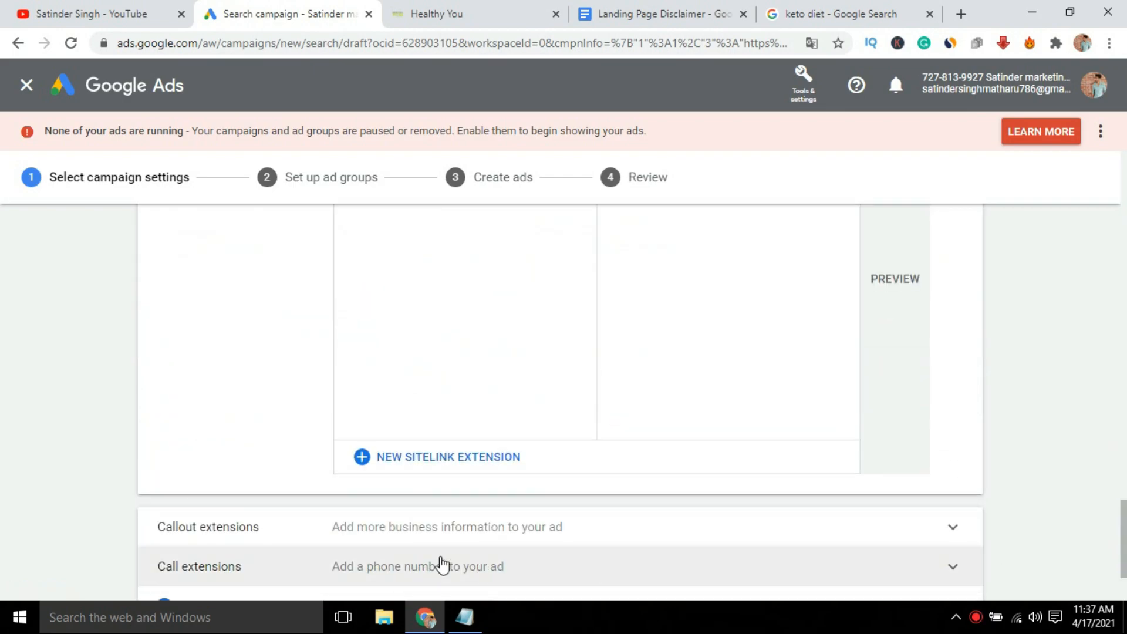
click(424, 461)
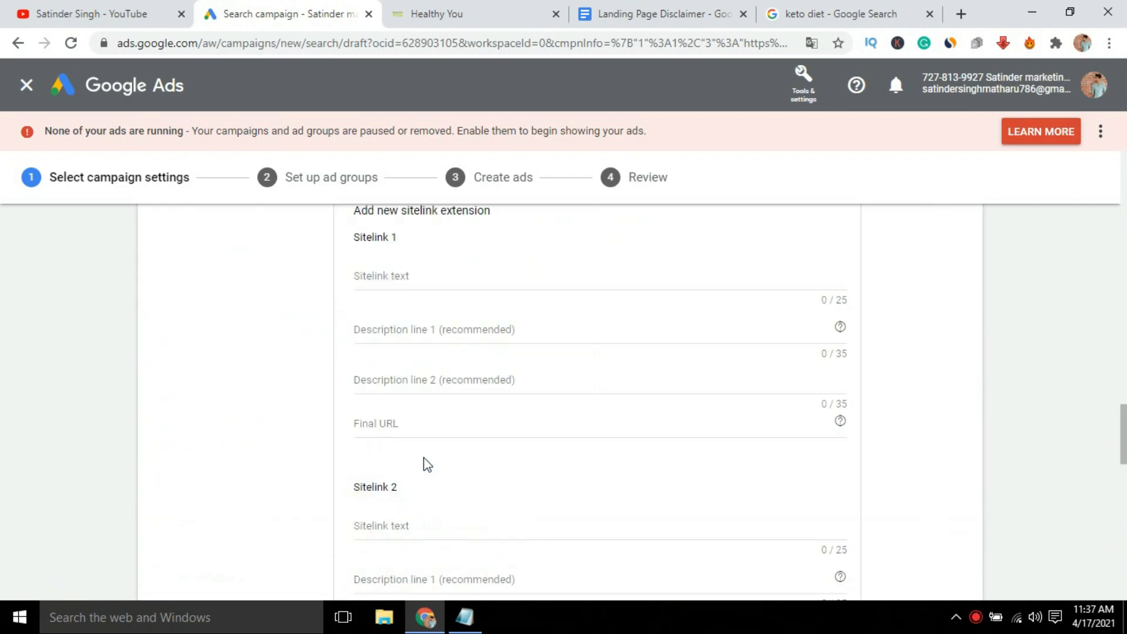
drag(1123, 448, 1123, 431)
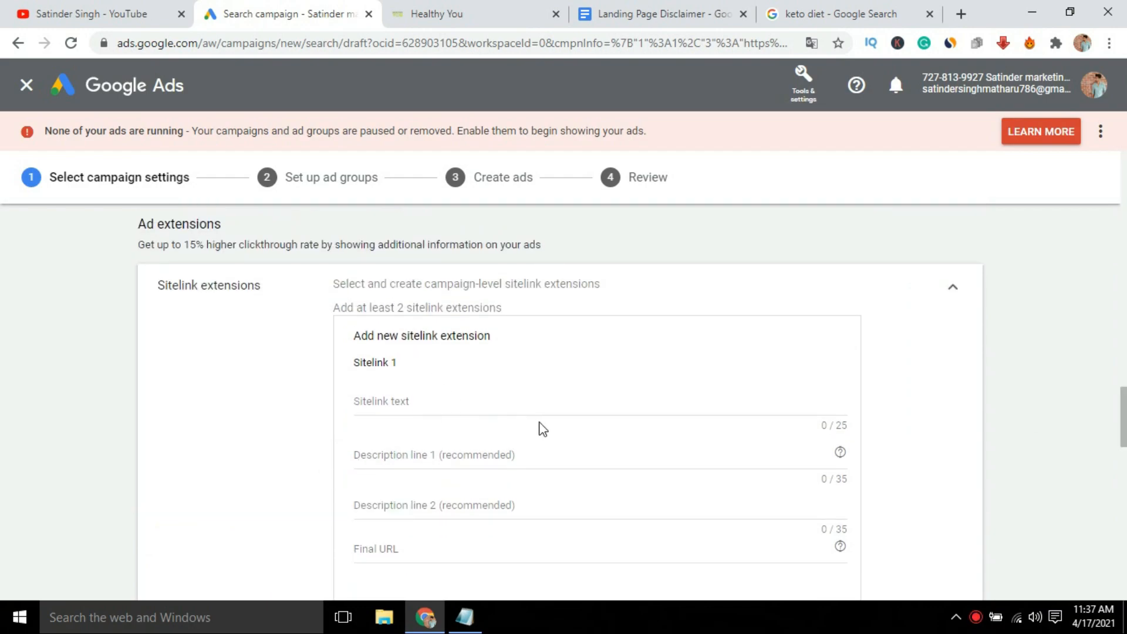
click(819, 10)
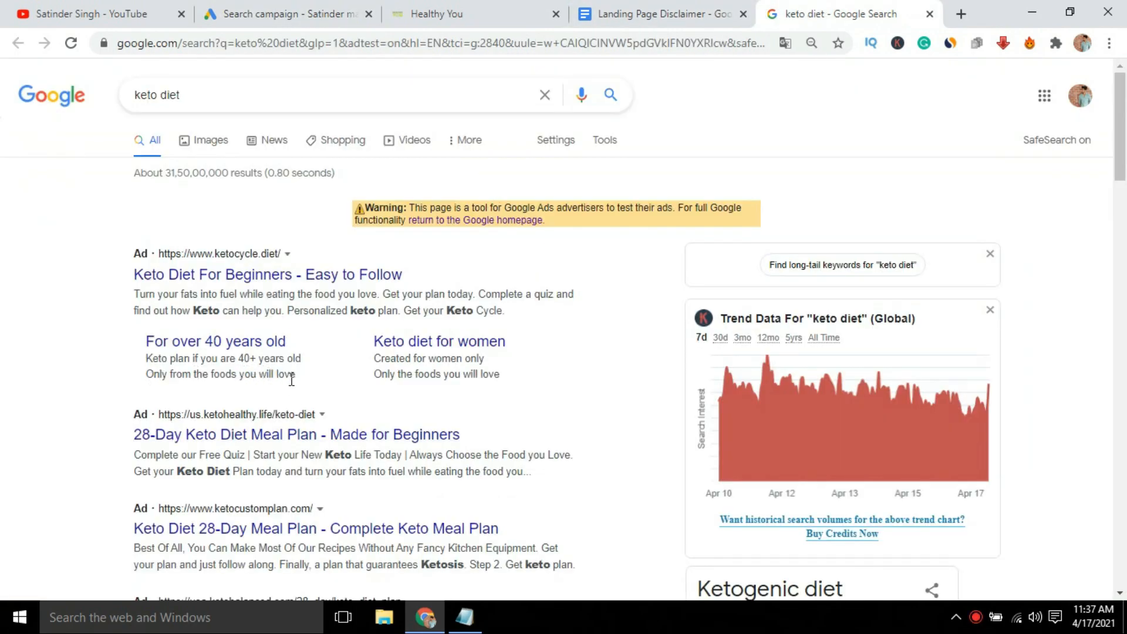
click(307, 13)
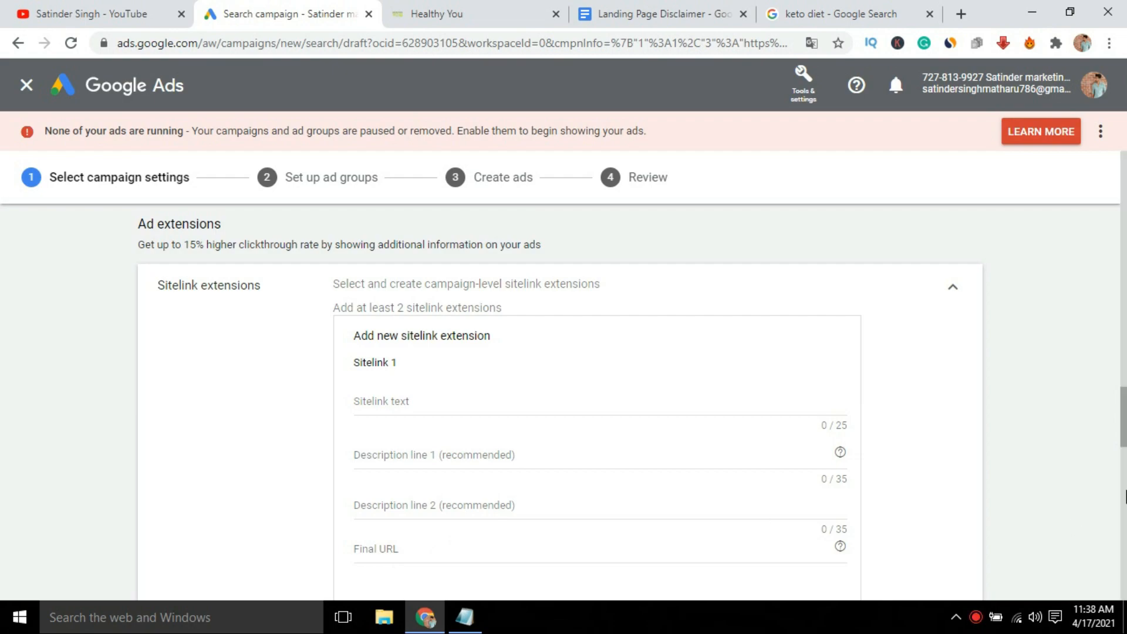
drag(1124, 437, 1123, 379)
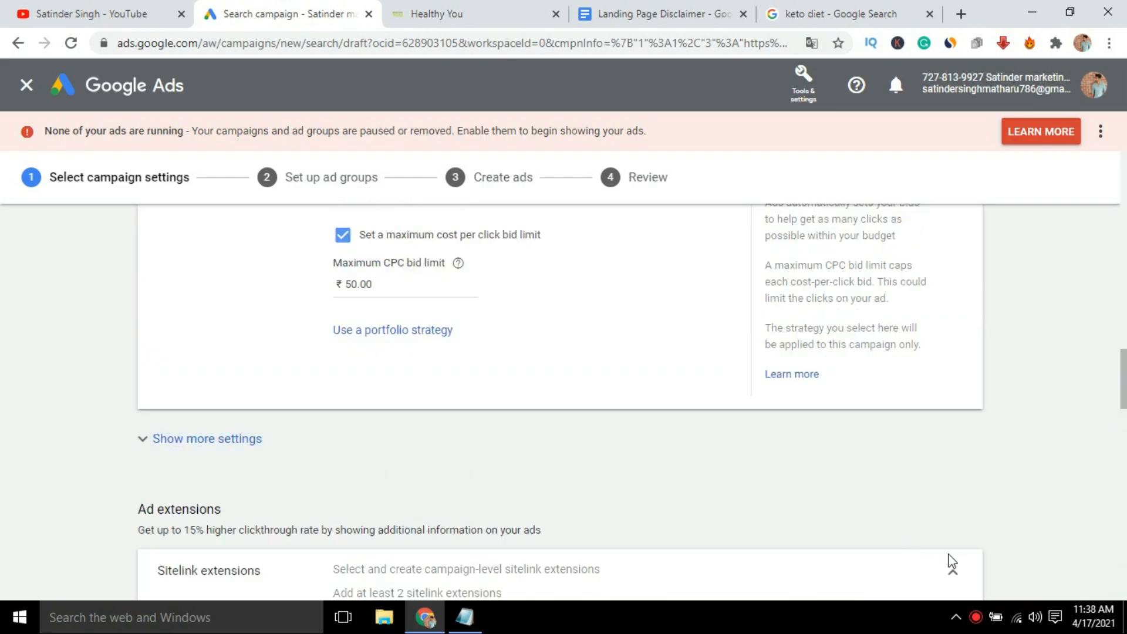
click(949, 572)
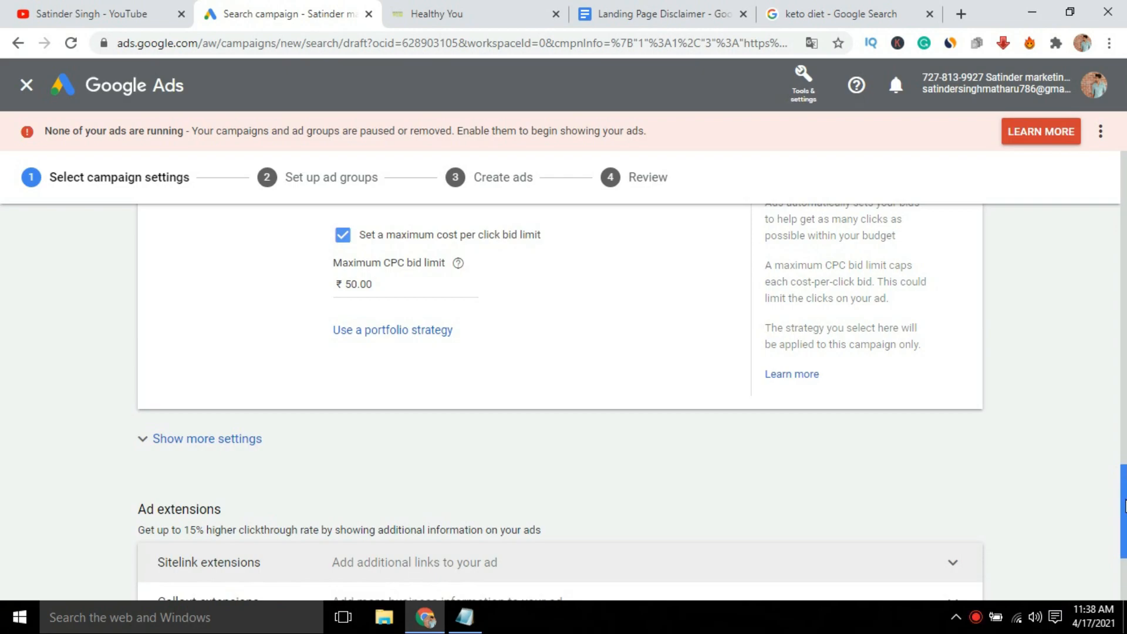
drag(1124, 512, 1124, 558)
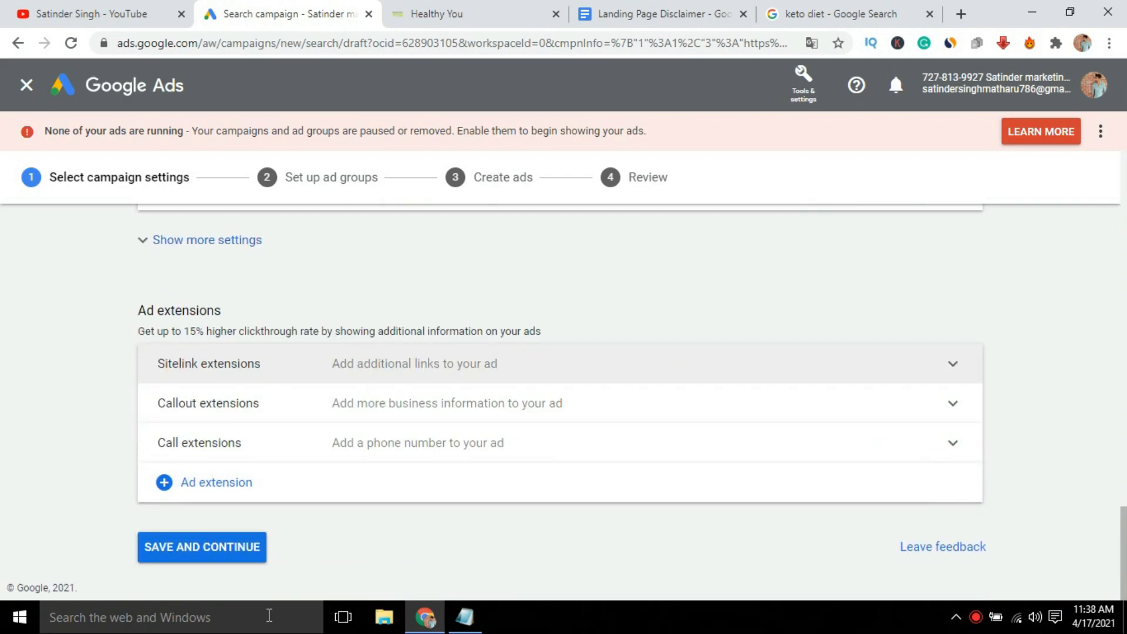
Save the campaign settings without adding extensions and name the ad group "united states - long tail"
click(200, 548)
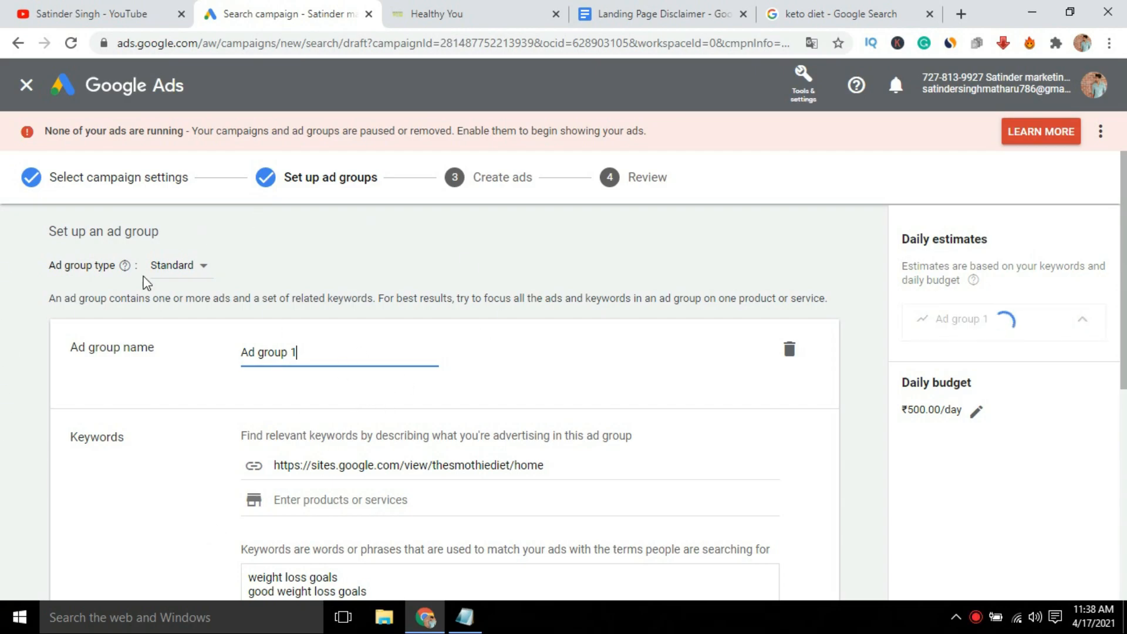
key(ctrl+a)
text(united states - long tail)
click(512, 386)
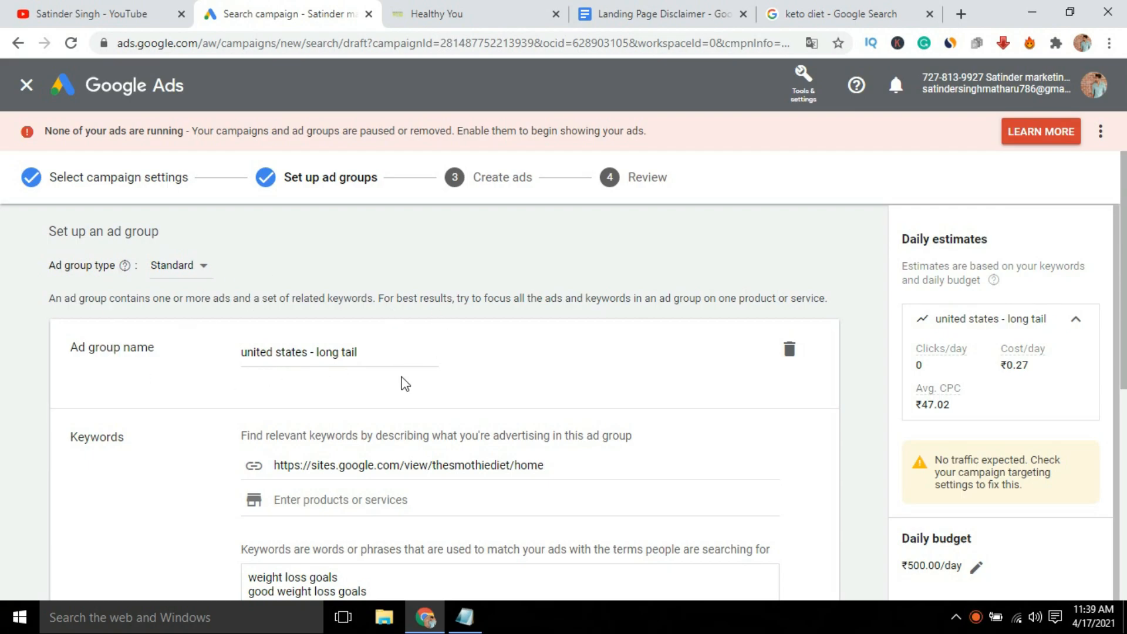
Clear all the suggested keywords from the ad group's keyword list
drag(1120, 318, 1119, 380)
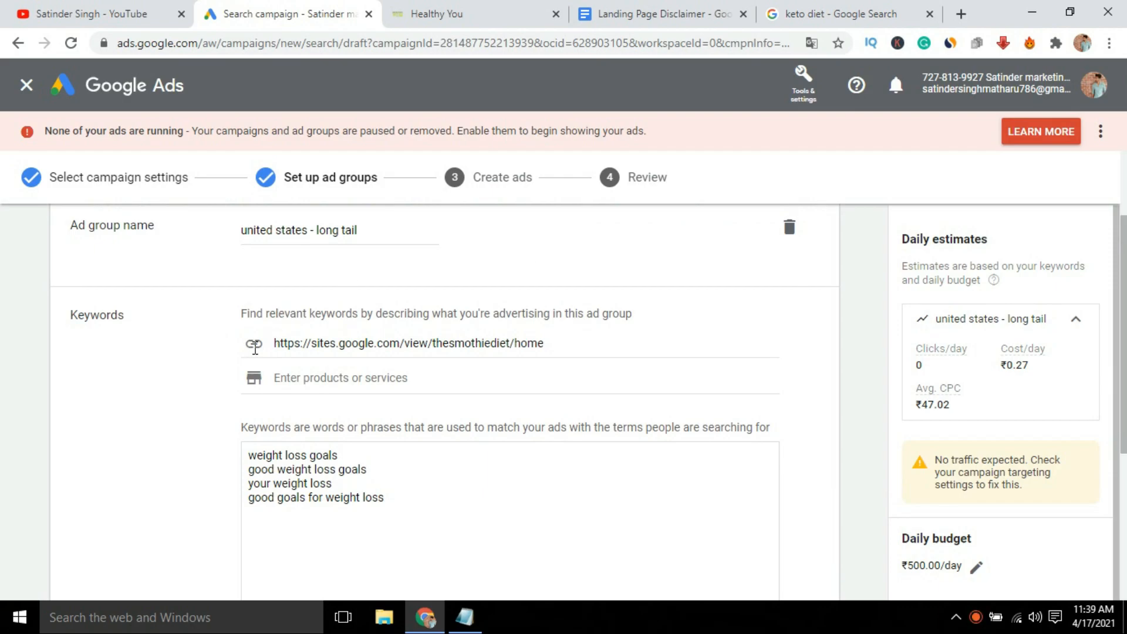
scroll(510, 339, down, 2)
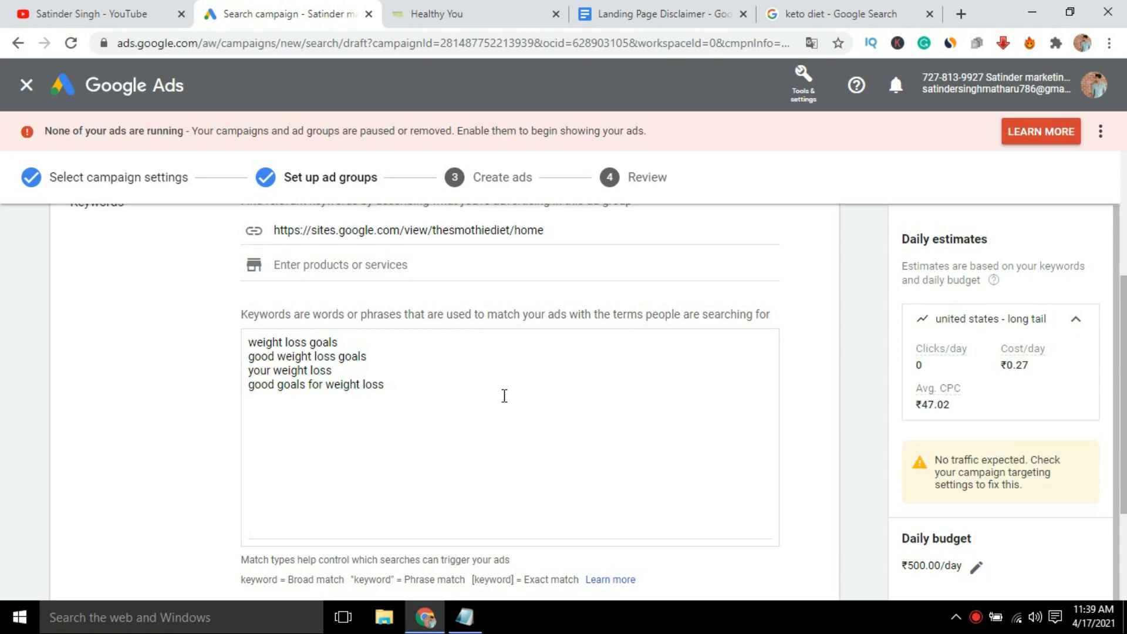
drag(388, 386, 178, 356)
key(BackSpace)
key(BackSpace)
key(BackSpace)
key(BackSpace)
key(BackSpace)
key(BackSpace)
key(BackSpace)
key(BackSpace)
key(BackSpace)
key(BackSpace)
key(BackSpace)
key(BackSpace)
key(BackSpace)
key(BackSpace)
key(BackSpace)
key(BackSpace)
key(BackSpace)
key(BackSpace)
key(BackSpace)
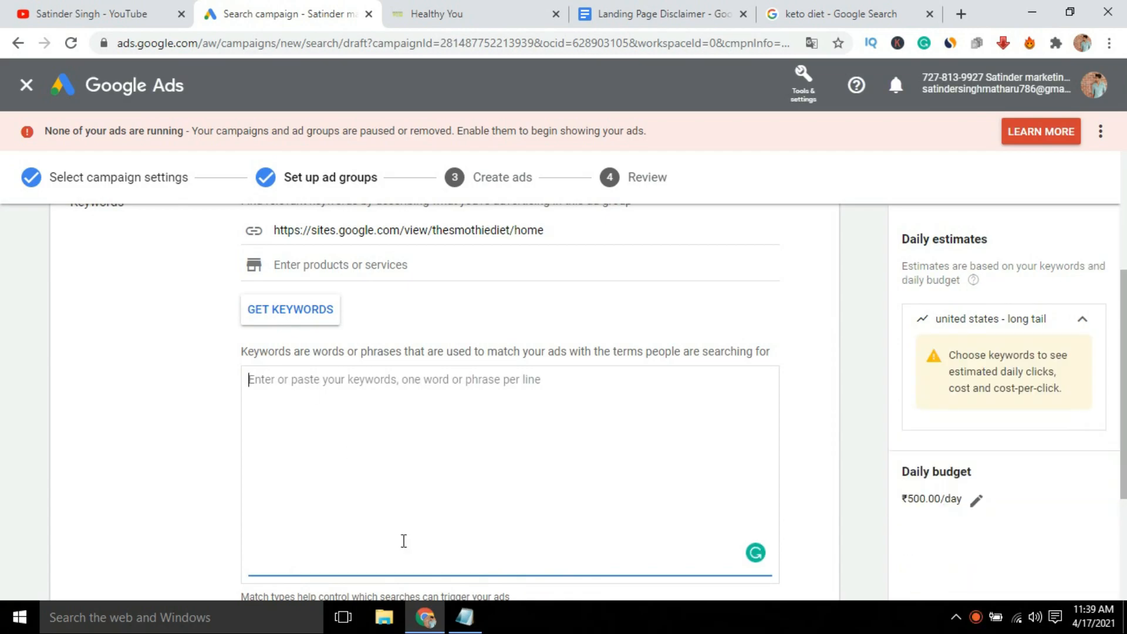
Copy the full list of phrase- and exact-match keywords from Notepad into the ad group's empty keyword list
click(474, 619)
click(525, 353)
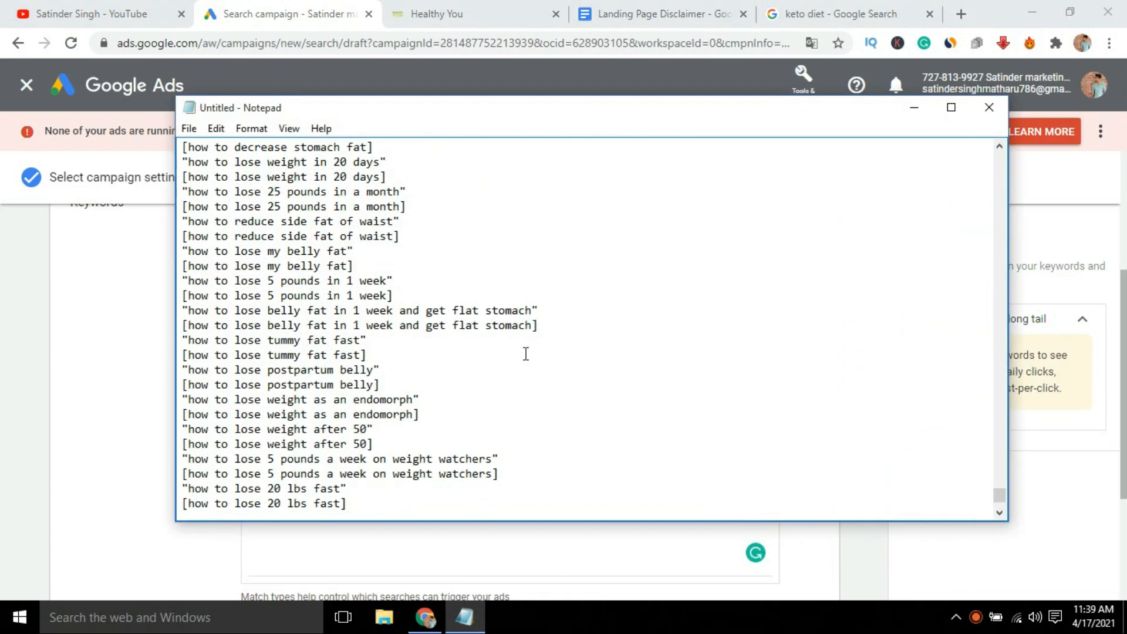
key(ctrl+a)
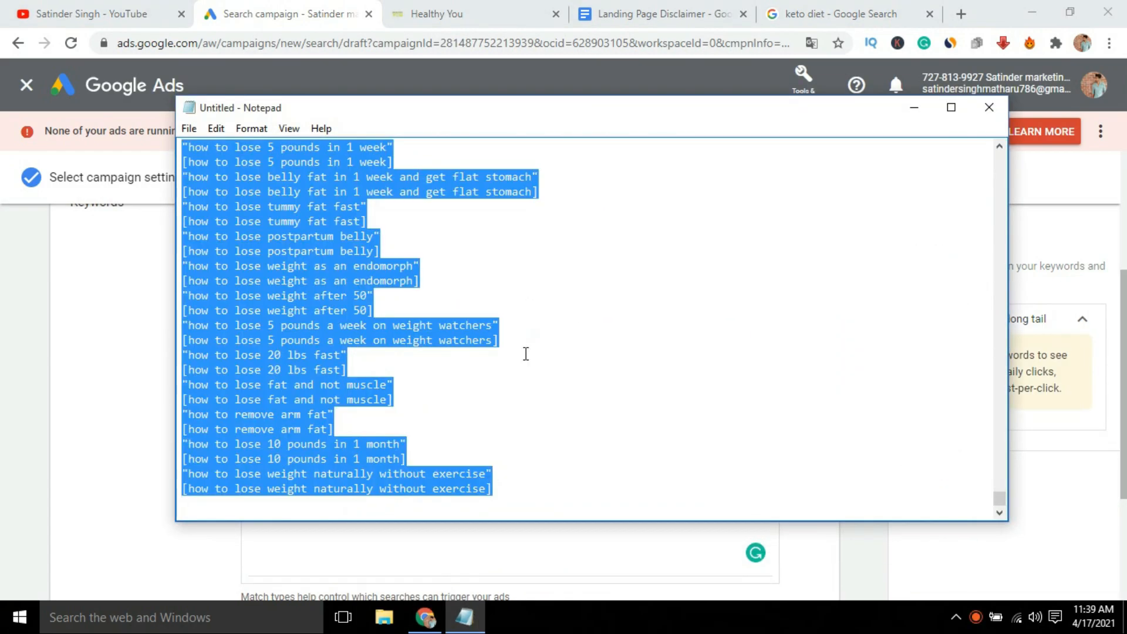
click(913, 108)
click(345, 377)
text([how to lose weight after 50] "how to lose 5 pounds a week on weight watchers" [how to lose 5 pounds a week on weight watchers] "how to lose 20 lbs fast" [how to lose 20 lbs fast] "how to lose fat and not muscle" [how to lose fat and not muscle] "how to remove arm fat" [how to remove arm fat] "how to lose 10 pounds in 1 month" [how to lose 10 pounds in 1 month] "how to lose weight naturally without exercise" [how to lose weight naturally without exercise])
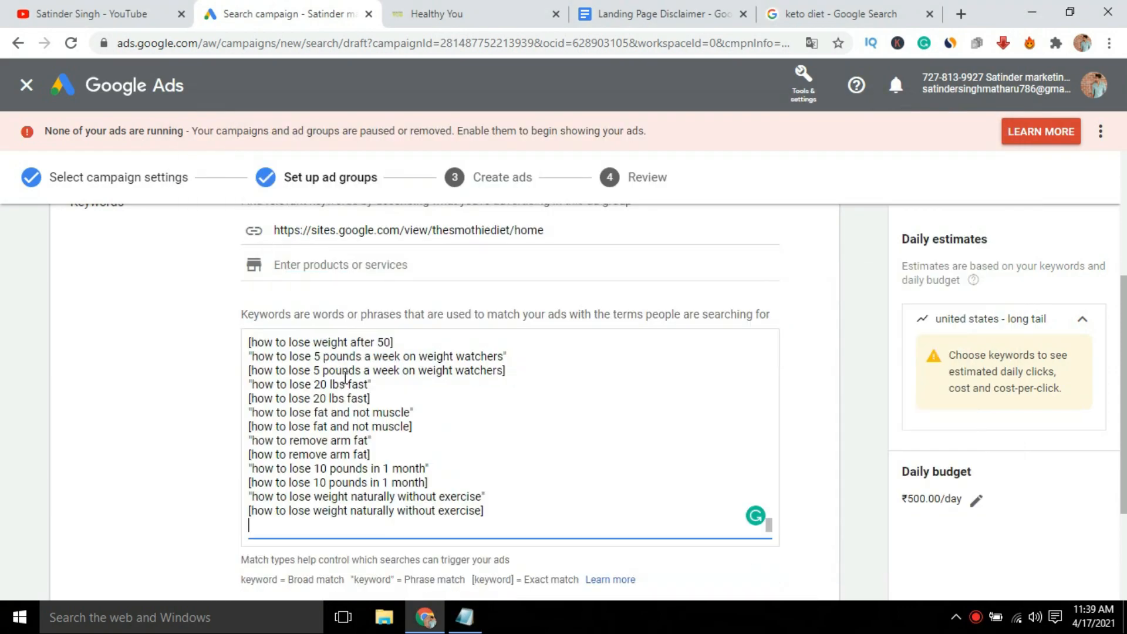
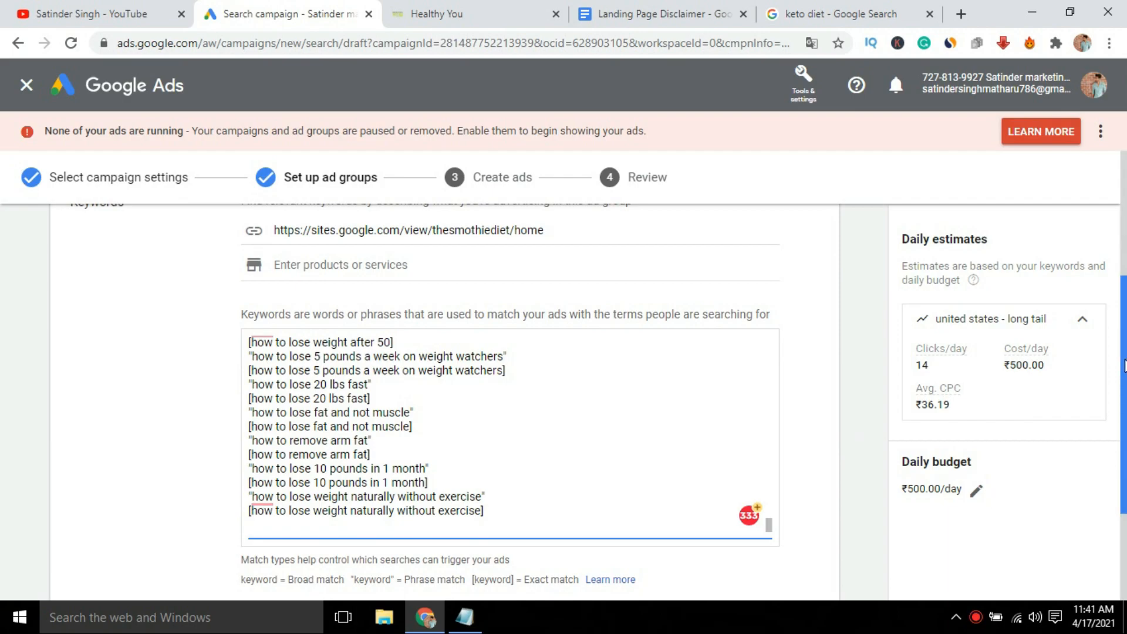
Try to save the ad group and continue, choosing to fix the keyword errors instead of discarding the changes
scroll(1124, 365, down, 2)
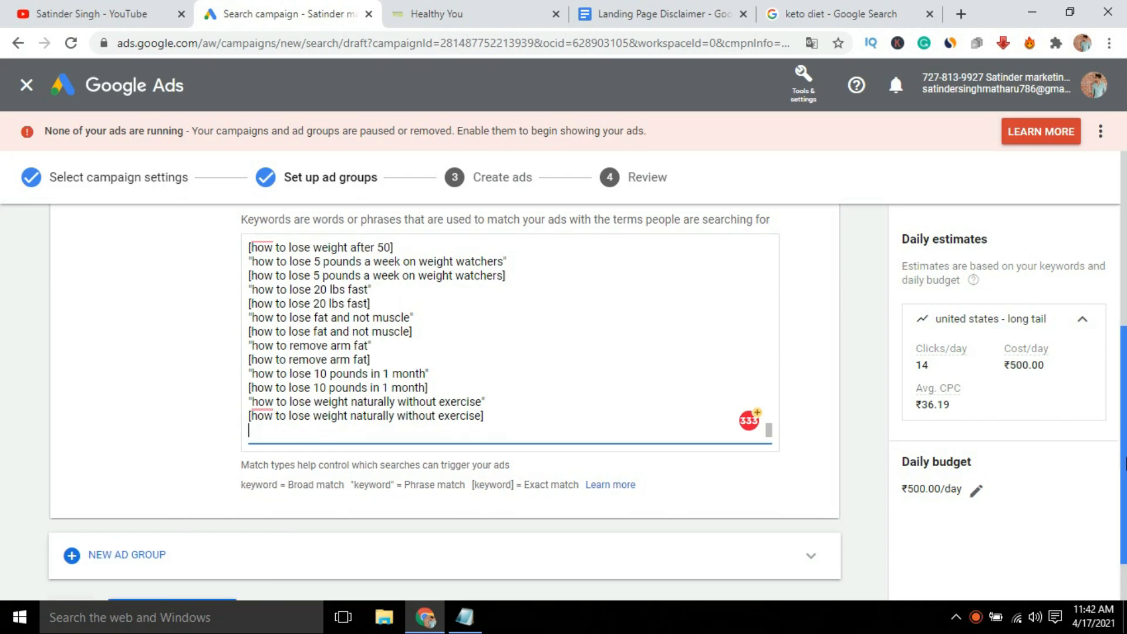
scroll(939, 464, down, 2)
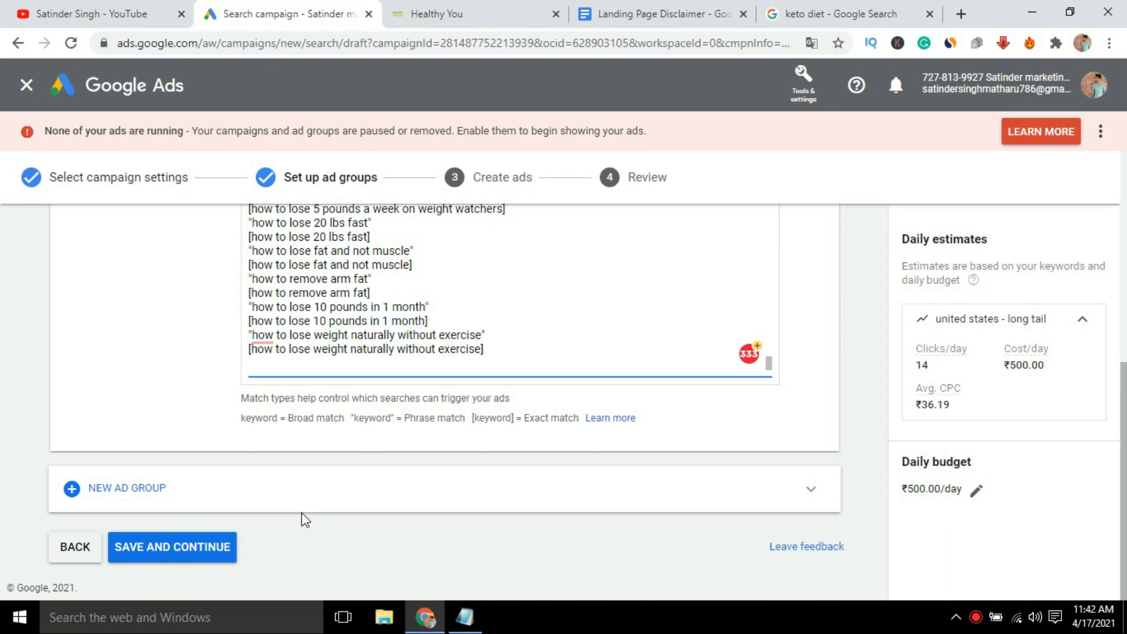
click(182, 553)
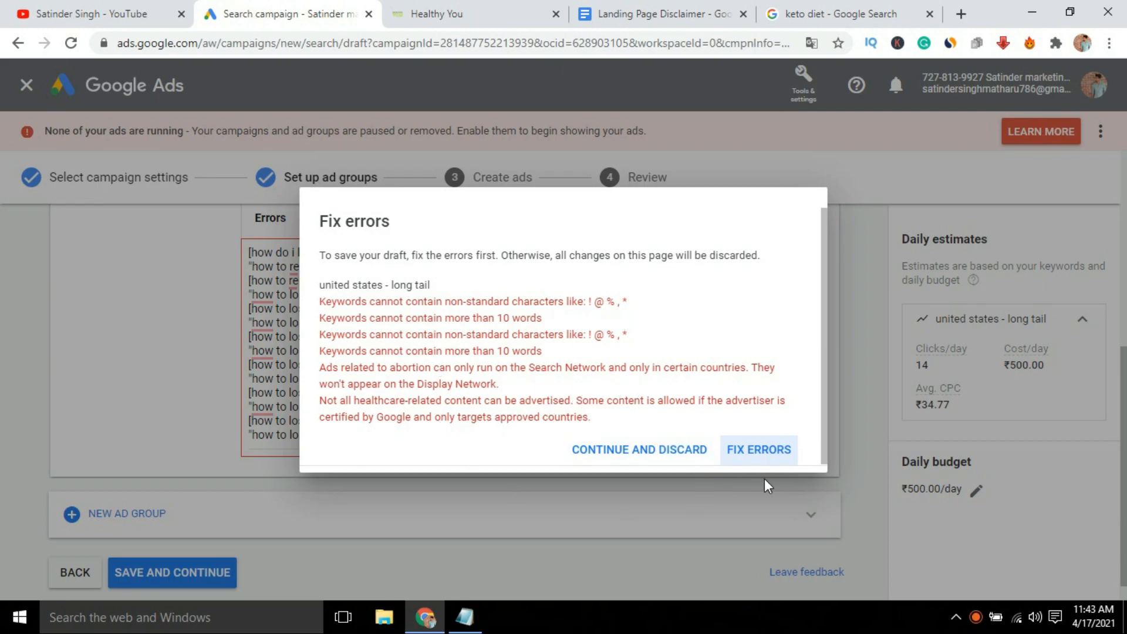
click(759, 449)
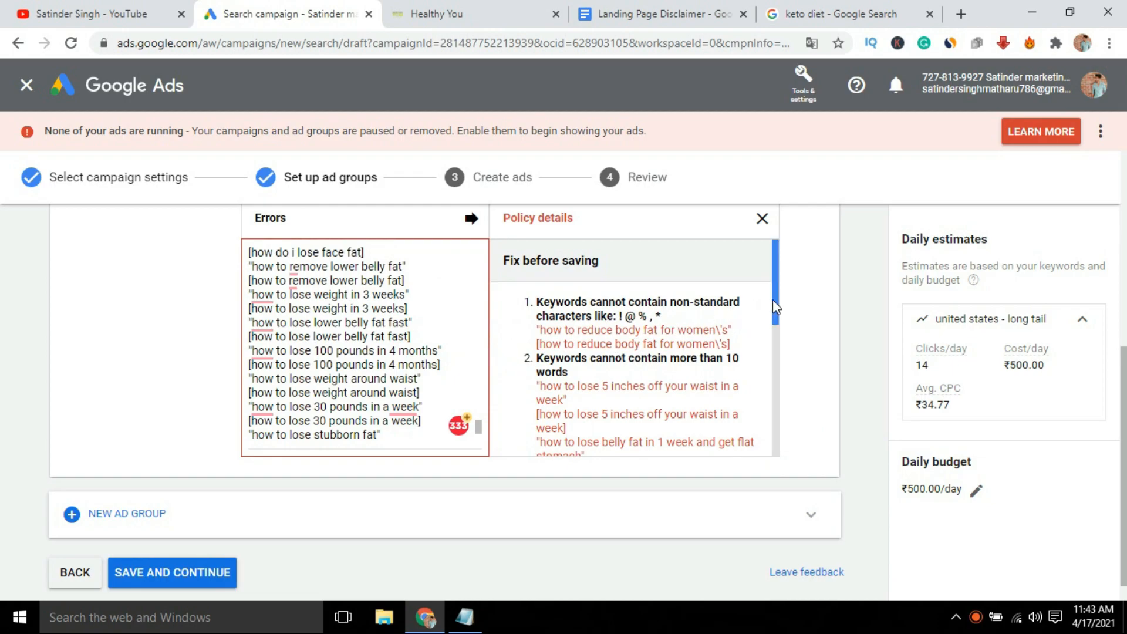
Find the backslashes on the page and remove "\'s" from both "how to reduce body fat for women" keywords
scroll(1103, 385, up, 1)
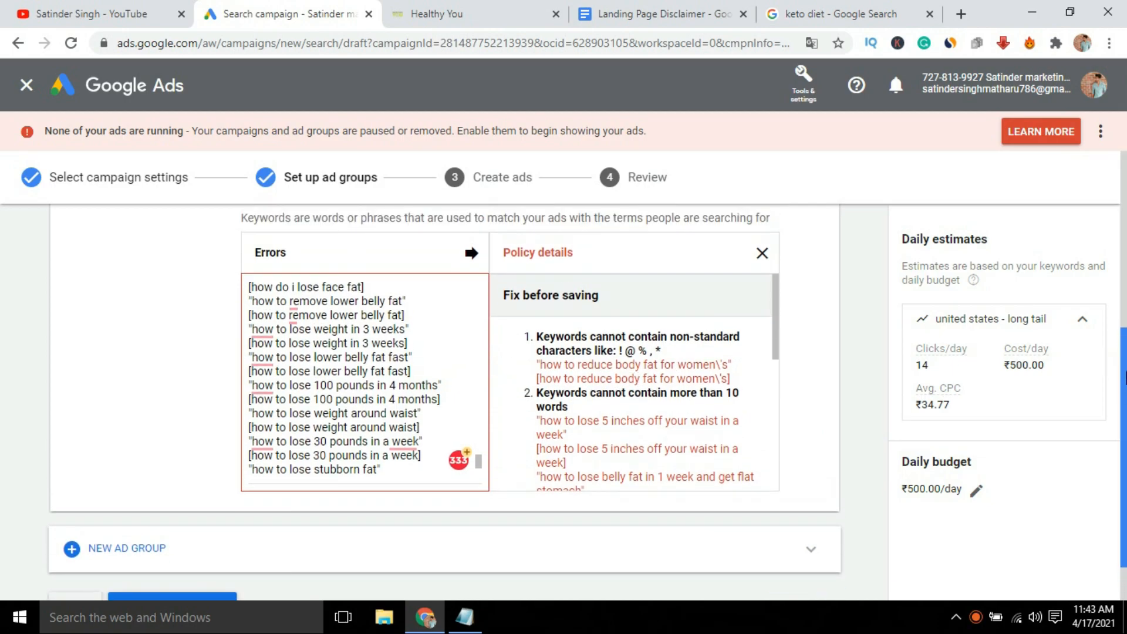
key(ctrl+f)
text(\)
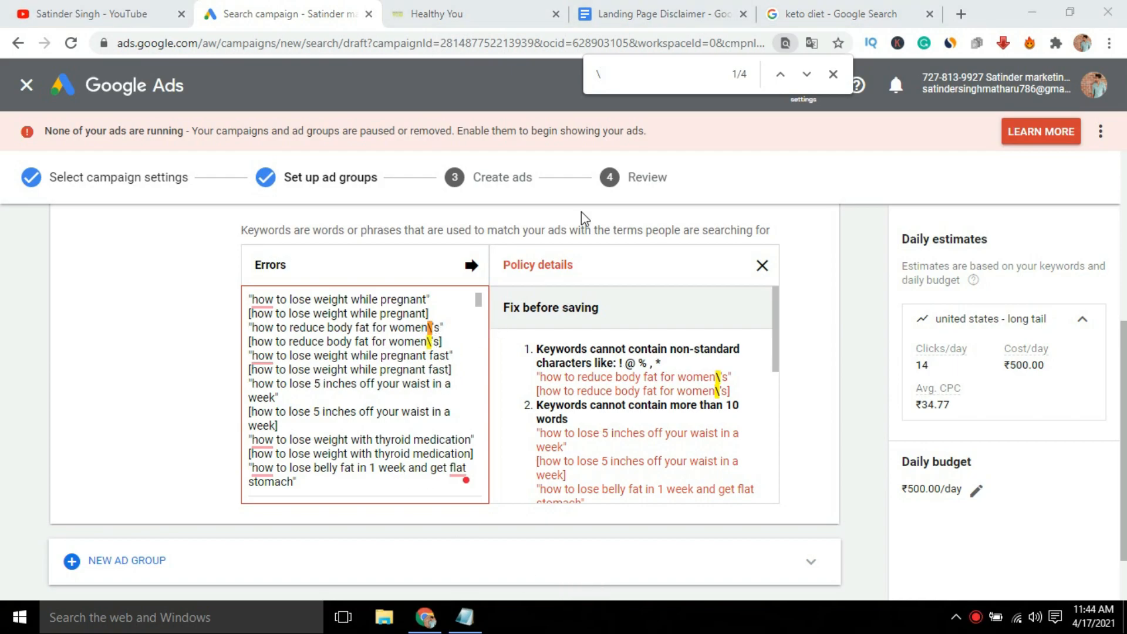
click(432, 331)
key(BackSpace)
key(BackSpace)
key(BackSpace)
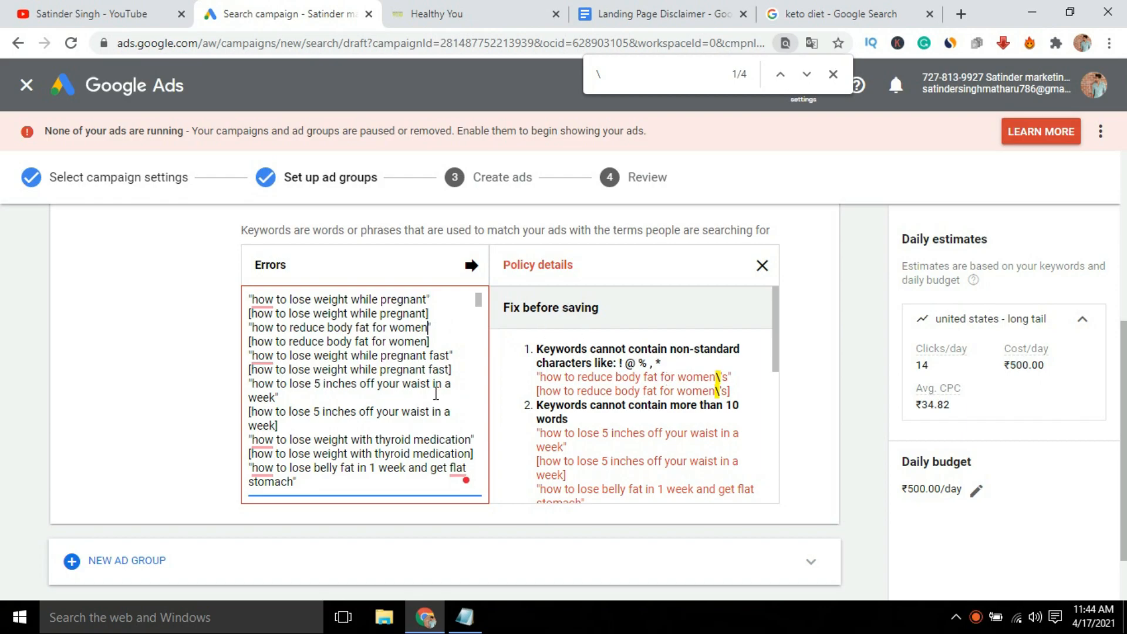
Find and delete both match-type versions of the overlong keyword "how to lose 5 inches off your waist in a week"
mouse_move(776, 364)
mouse_down()
mouse_move(779, 393)
mouse_move(776, 383)
mouse_up()
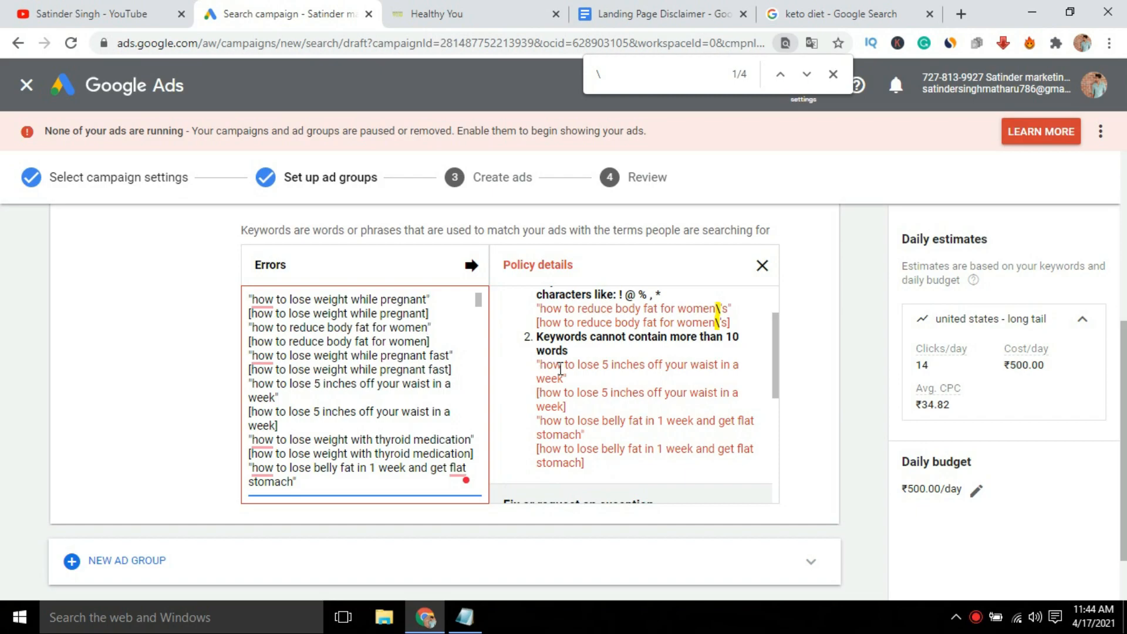
drag(537, 365, 560, 380)
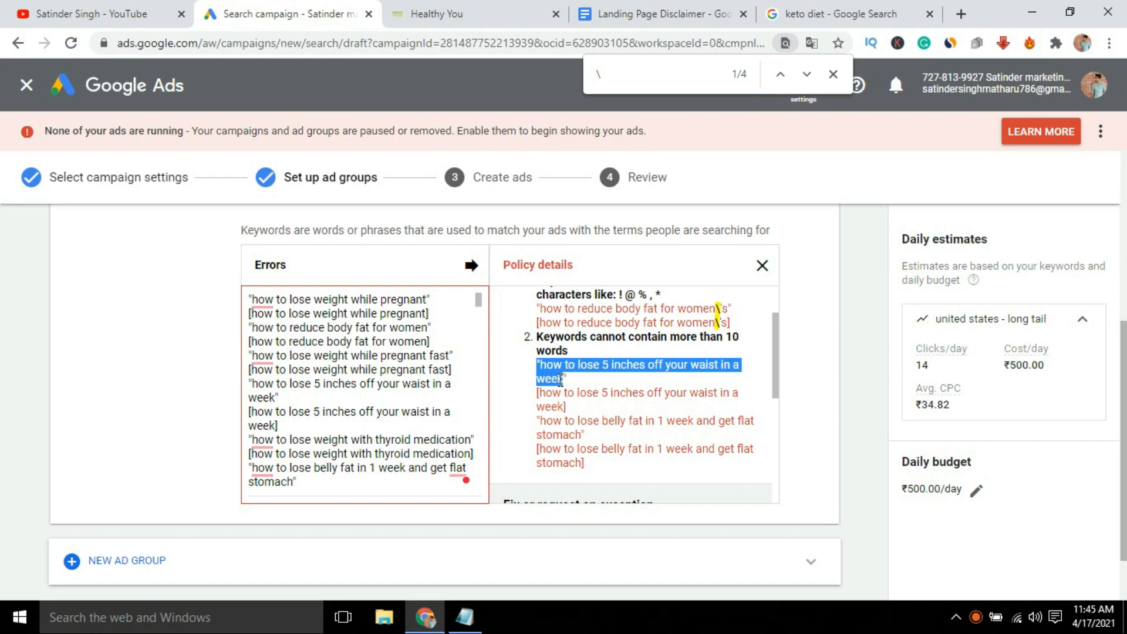
click(619, 83)
key(BackSpace)
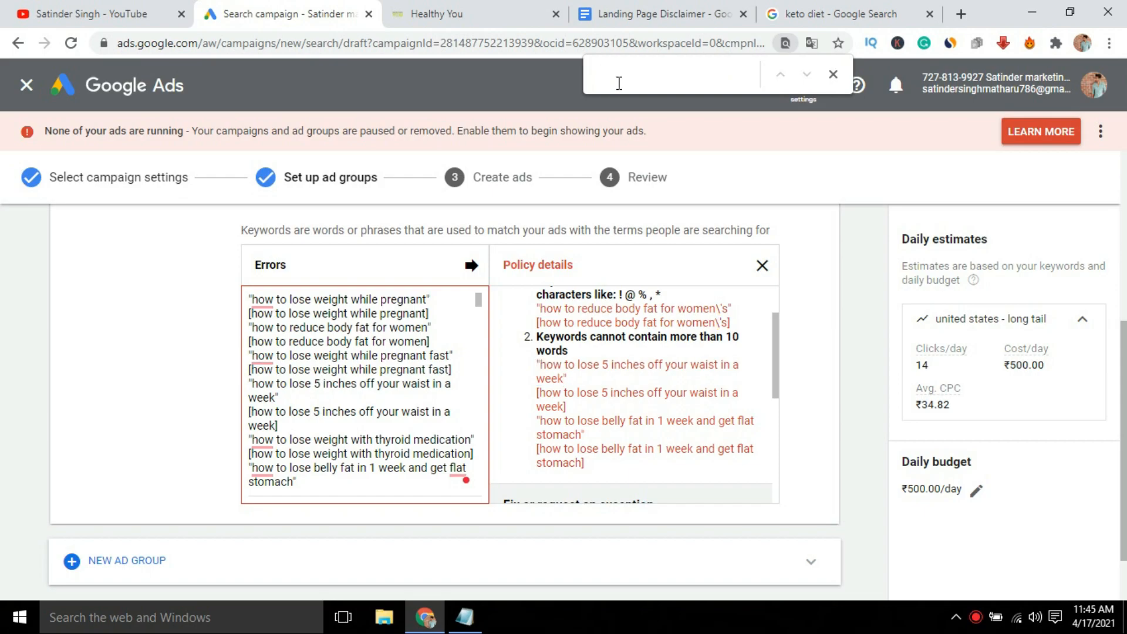
text("how to lose 5 inches off your waist in a week)
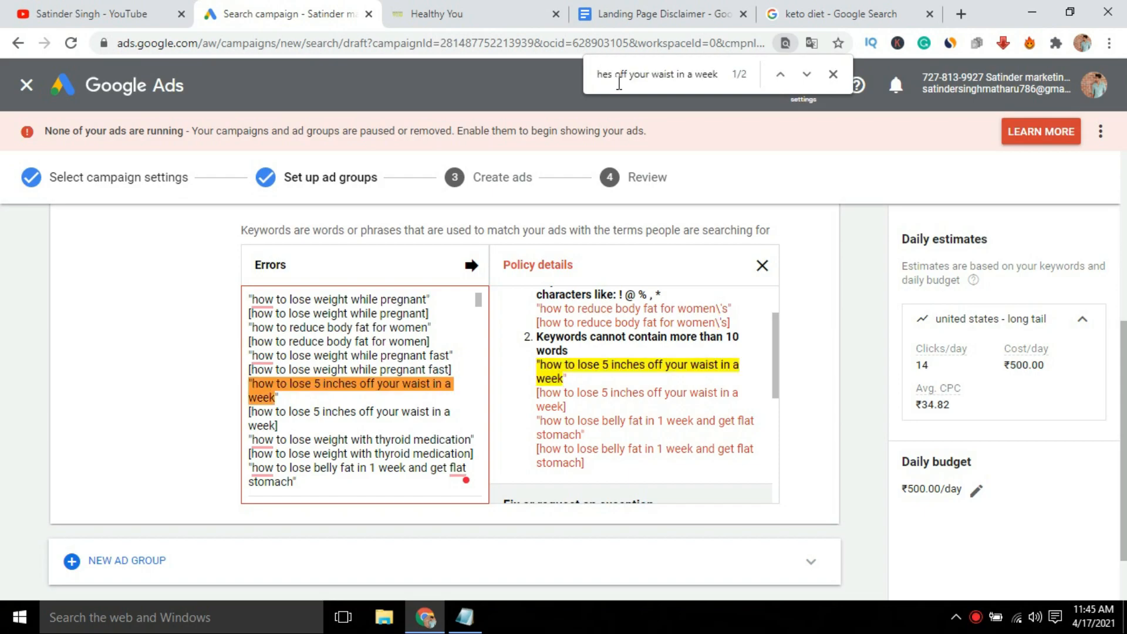
drag(280, 425, 249, 386)
key(BackSpace)
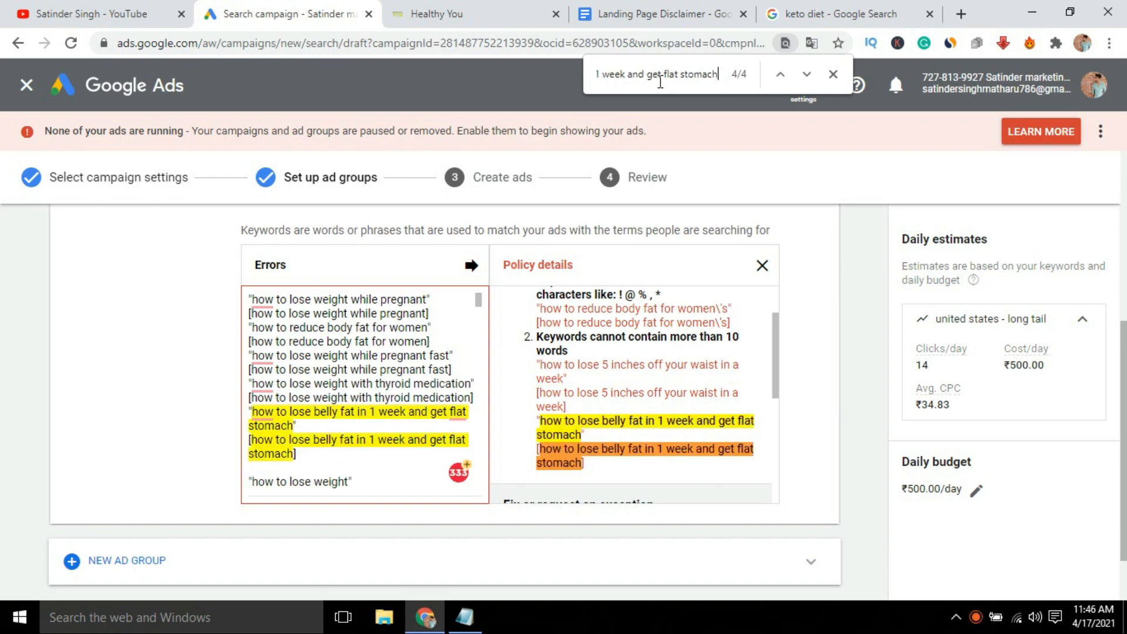
Delete both versions of "how to lose belly fat in 1 week and get flat stomach" and the blank lines left behind
click(299, 455)
drag(298, 454, 250, 411)
key(BackSpace)
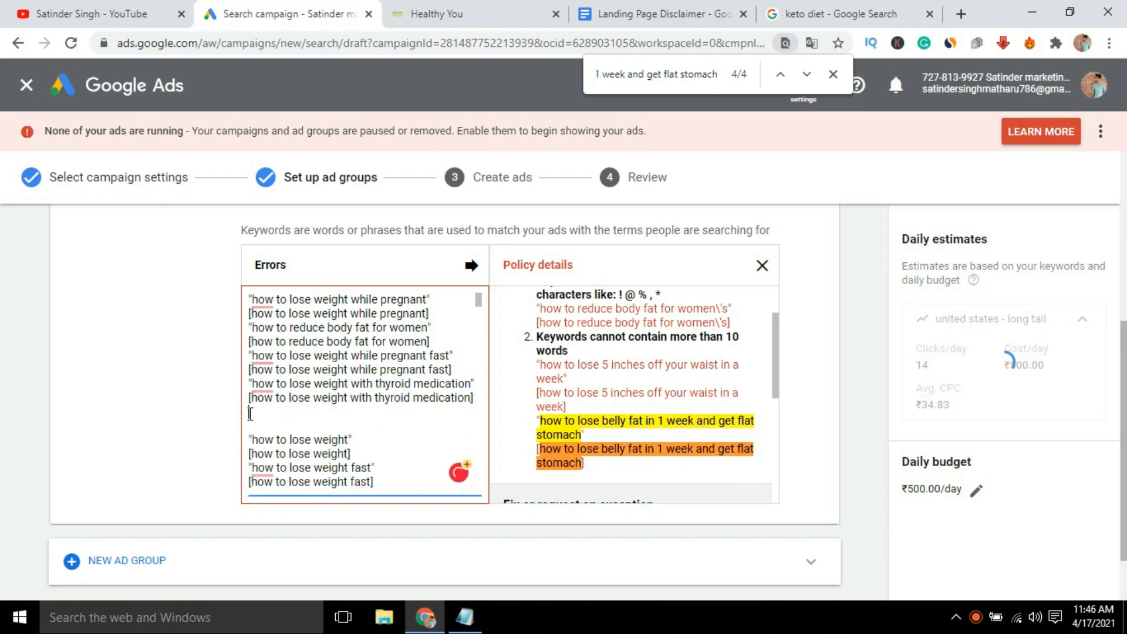
key(BackSpace)
key(Delete)
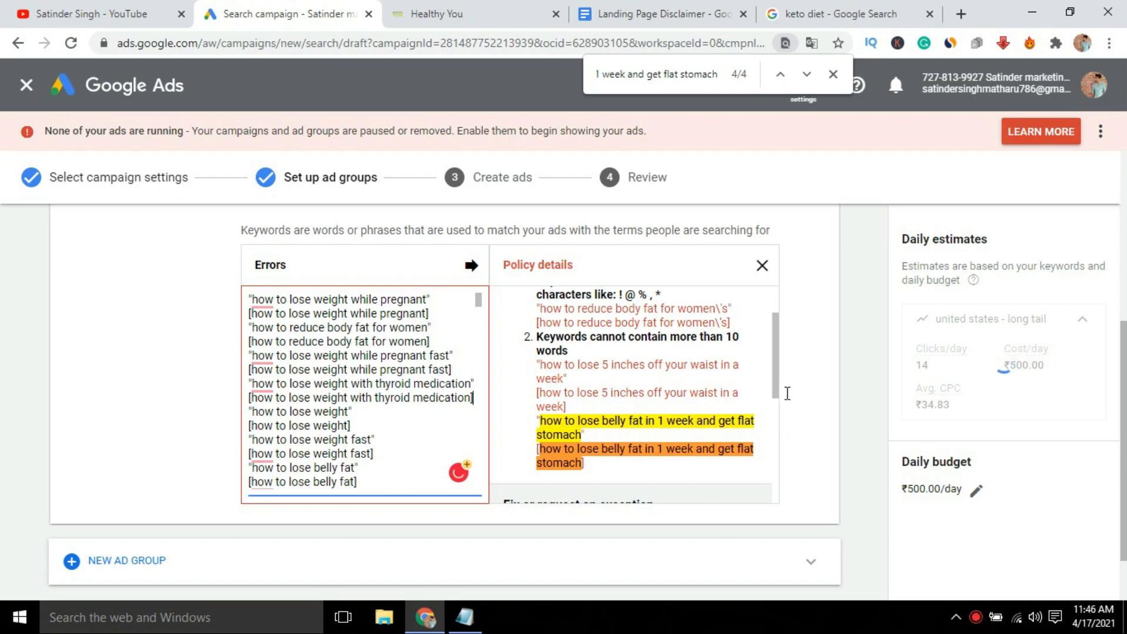
Find and delete the flagged keywords "how to lose weight while pregnant" and "how to lose weight while pregnant fast" in both match types
drag(770, 365, 776, 480)
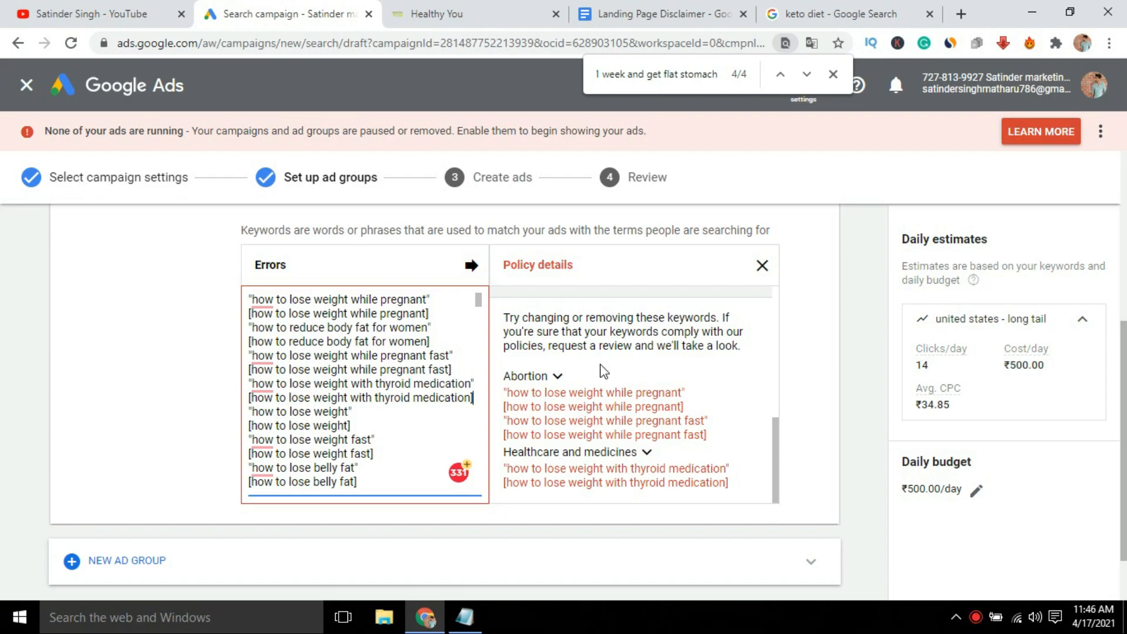
click(508, 392)
drag(508, 392, 692, 399)
key(ctrl+c)
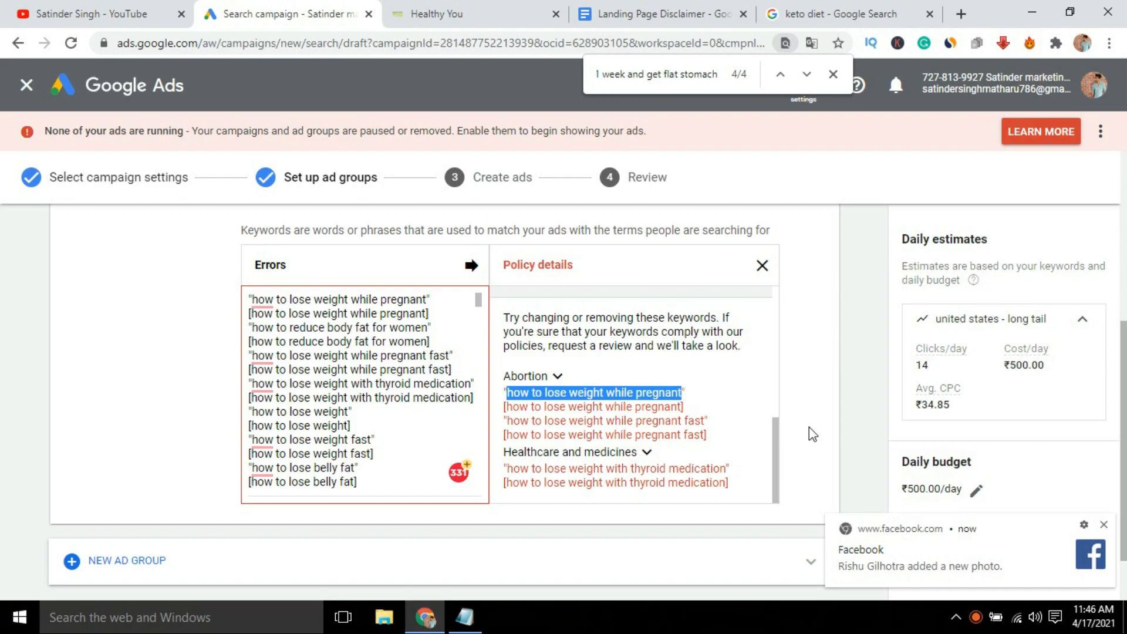
click(701, 69)
key(ctrl+v)
drag(455, 370, 250, 355)
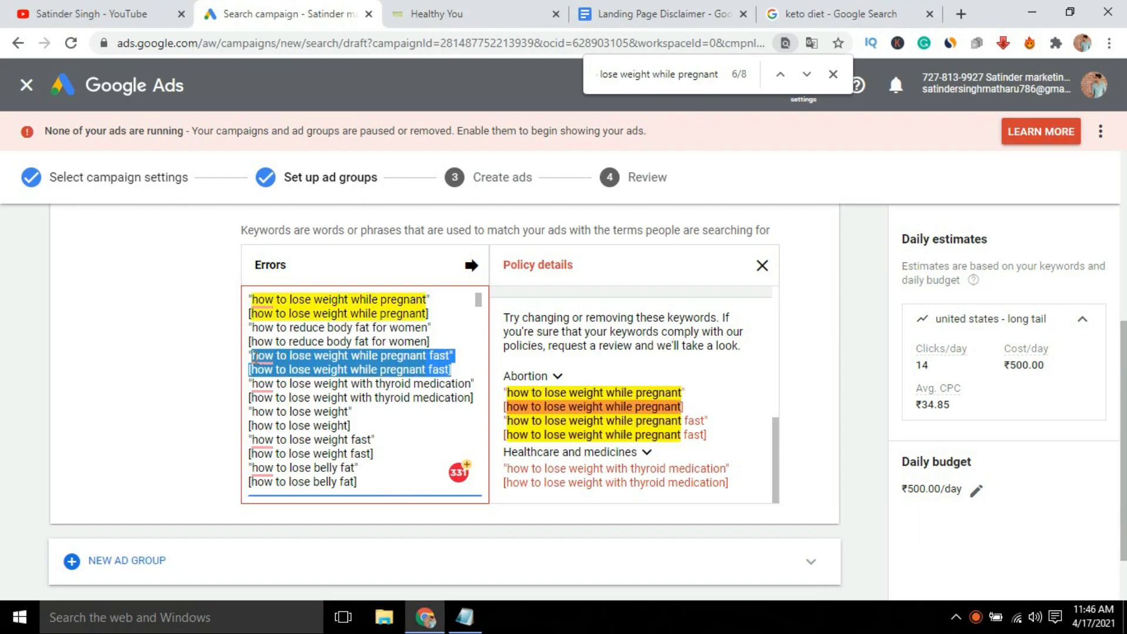
key(Delete)
key(BackSpace)
drag(249, 299, 455, 314)
key(Delete)
key(Delete)
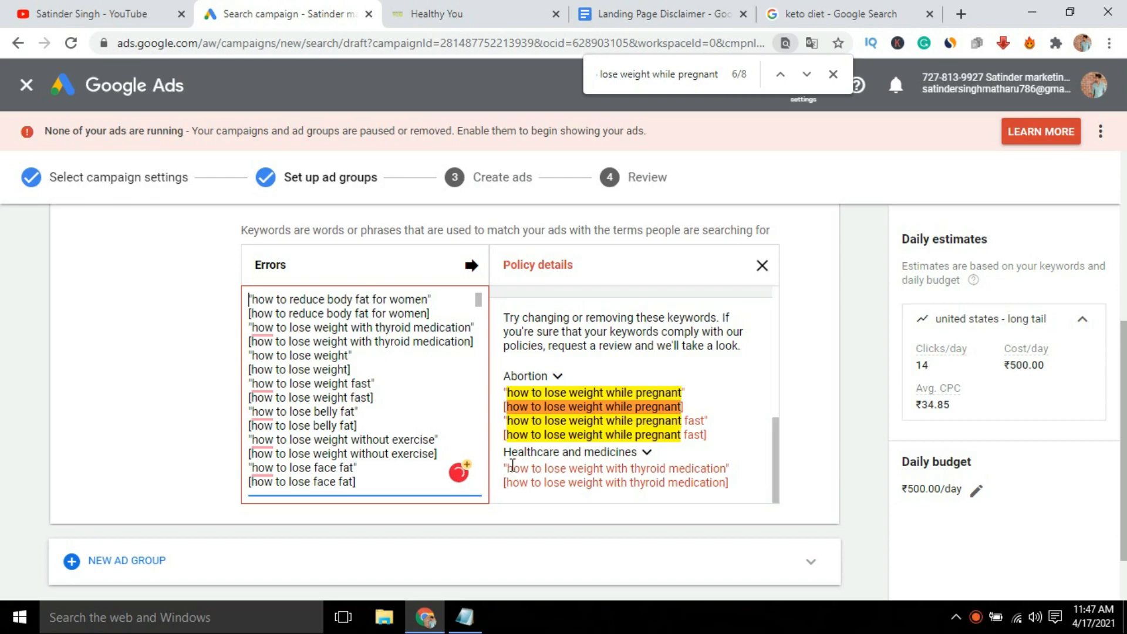
Find and delete both "how to lose weight with thyroid medication" keywords, and close the page search
drag(506, 468, 727, 469)
key(ctrl+c)
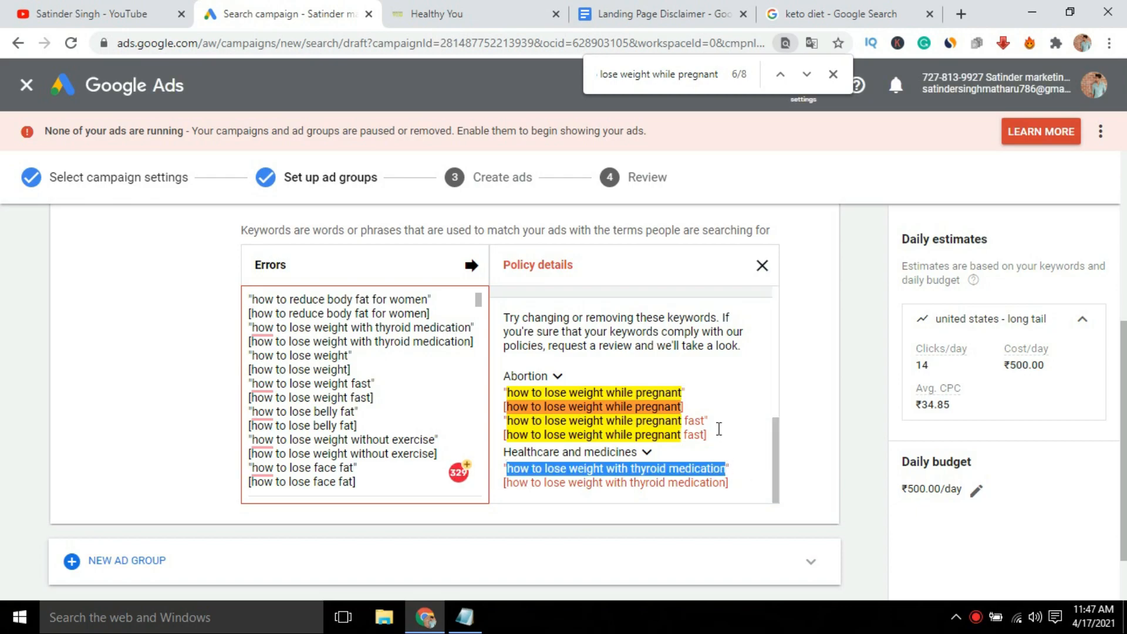
triple_click(697, 77)
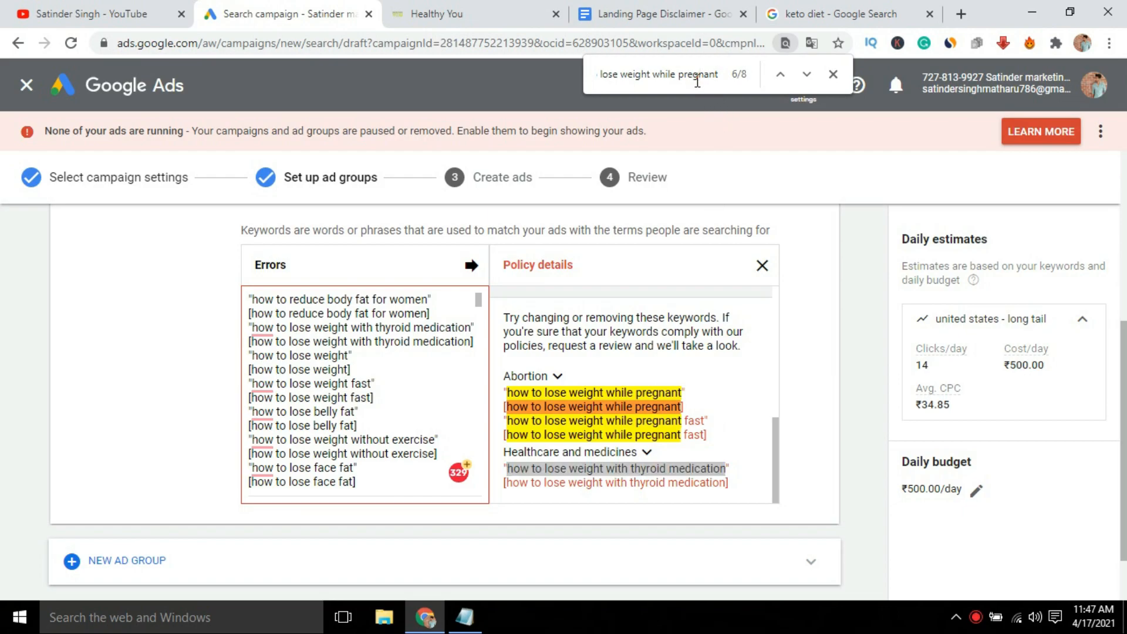
key(ctrl+v)
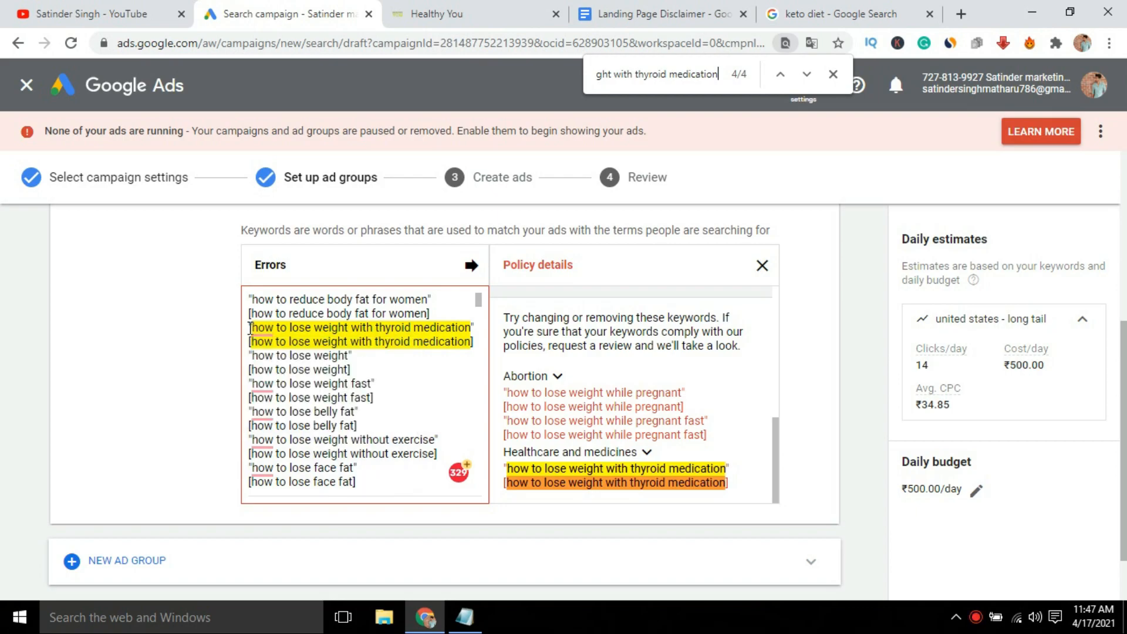
drag(249, 327, 491, 354)
key(Delete)
key(Delete)
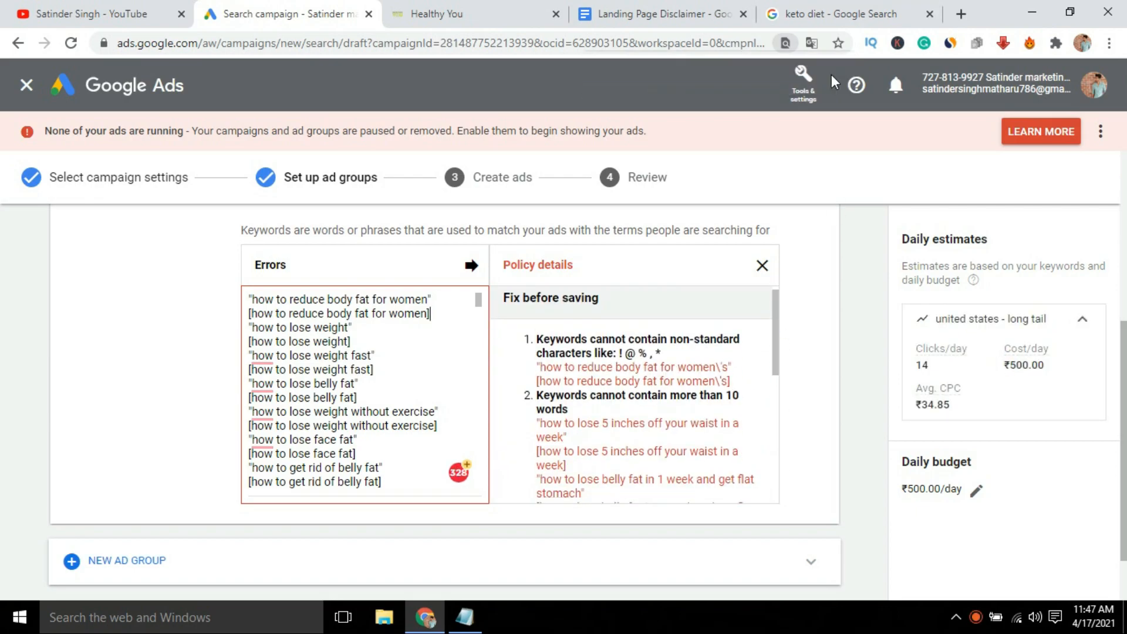
click(832, 75)
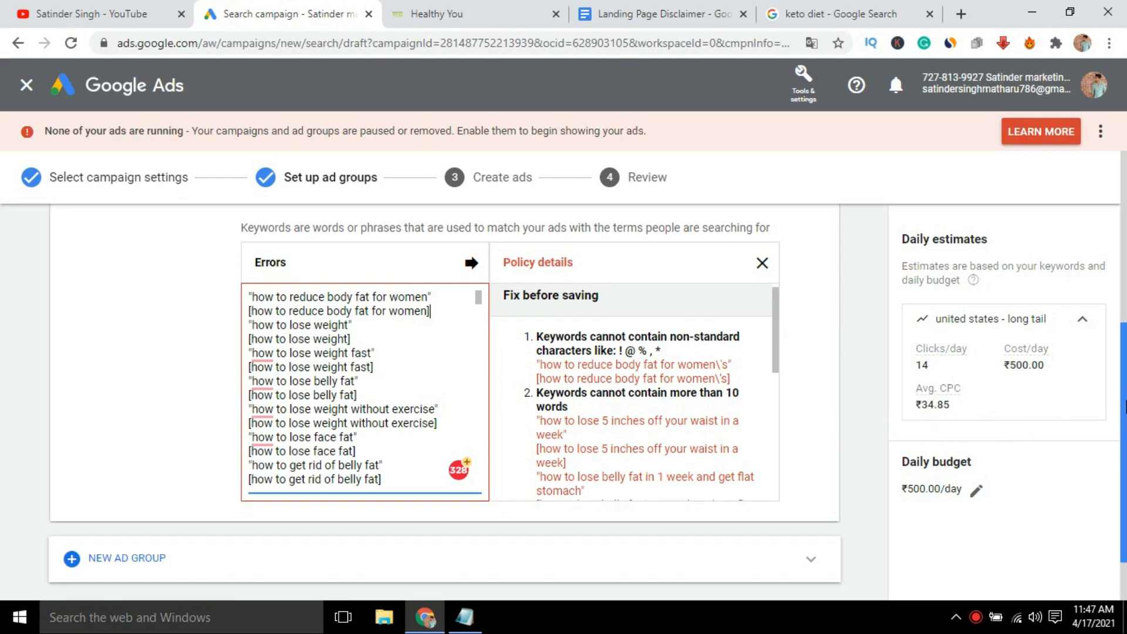
Save the corrected ad group, continue to ad creation, and read the explanation of Ad strength
scroll(1004, 449, down, 2)
click(171, 549)
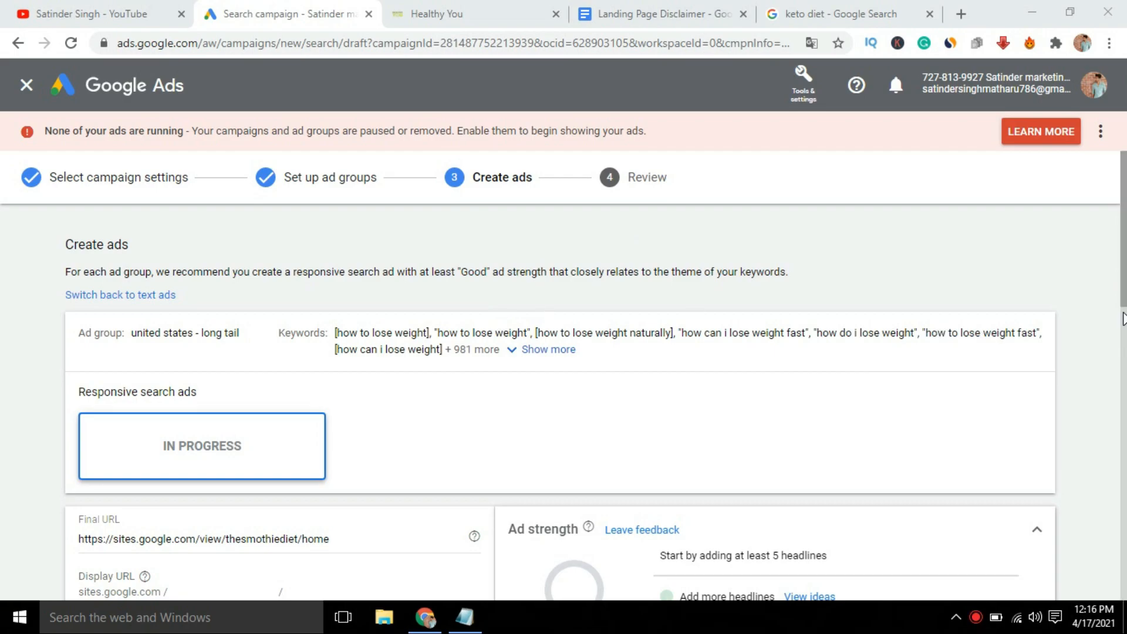
drag(1124, 308, 1124, 360)
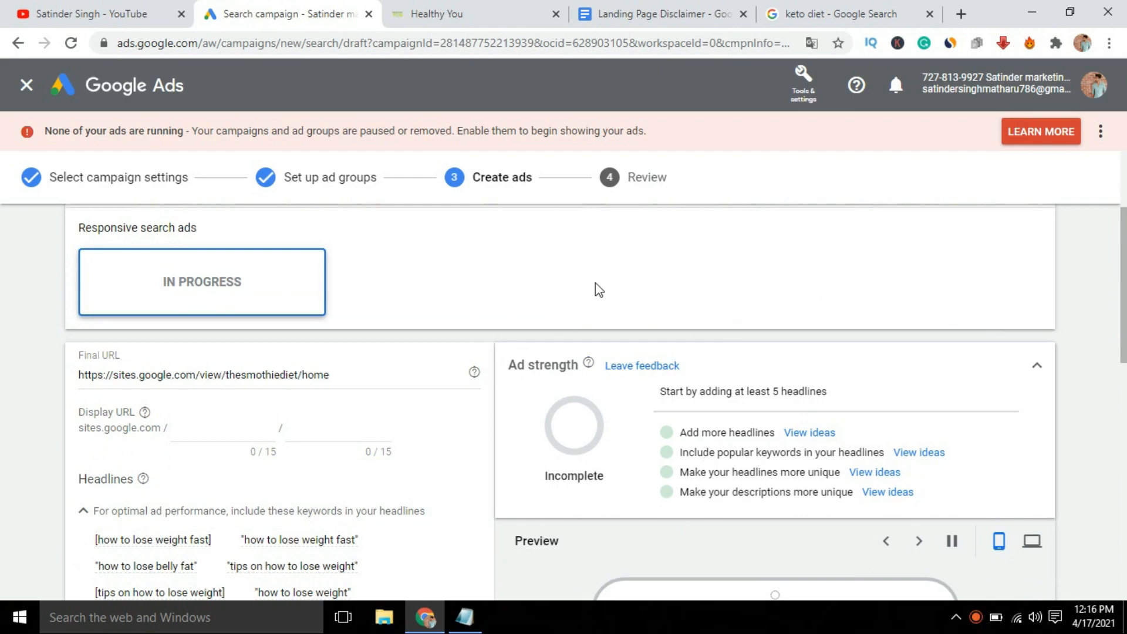
mouse_move(589, 366)
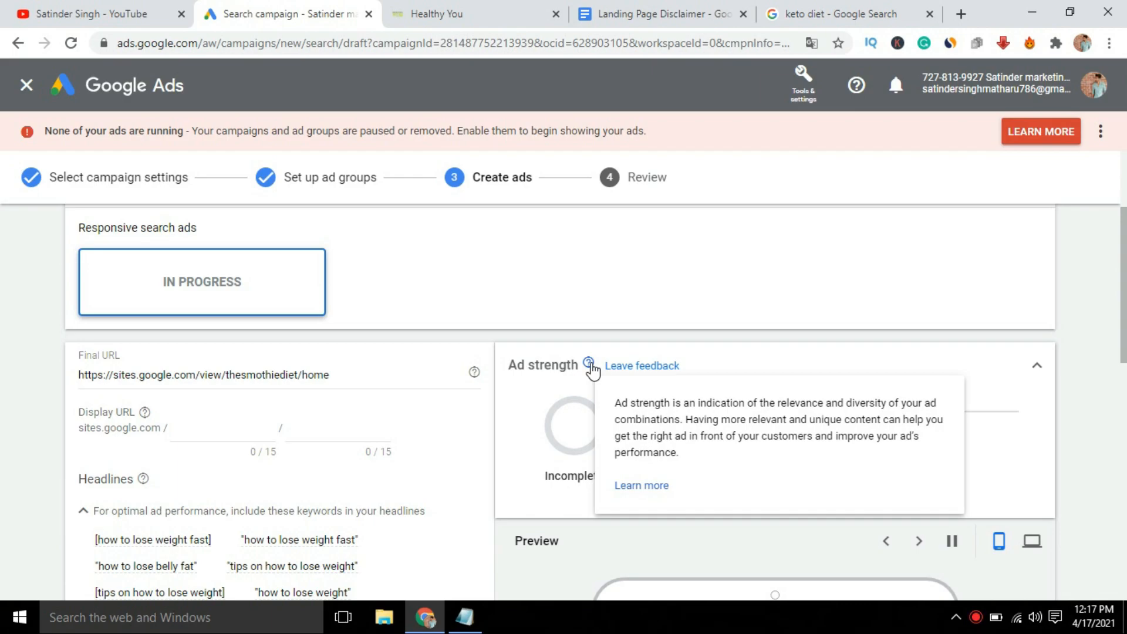
Set the first display URL path to "thesmothiediet" and view the search details of the suggested headline keywords
drag(1123, 356, 1123, 332)
scroll(1123, 336, down, 2)
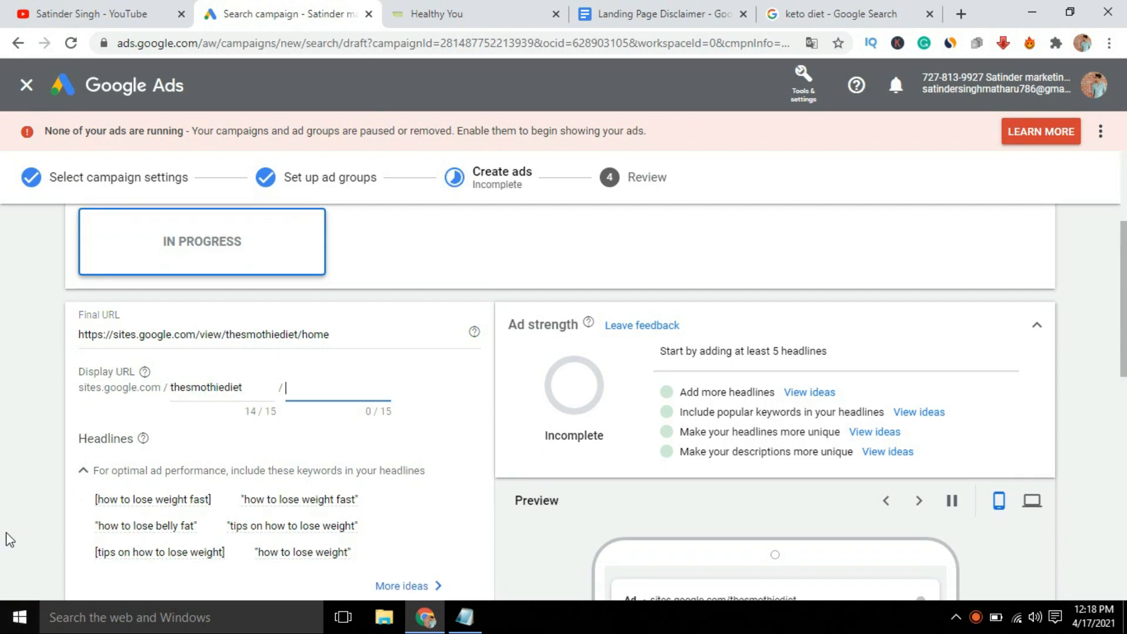
click(8, 513)
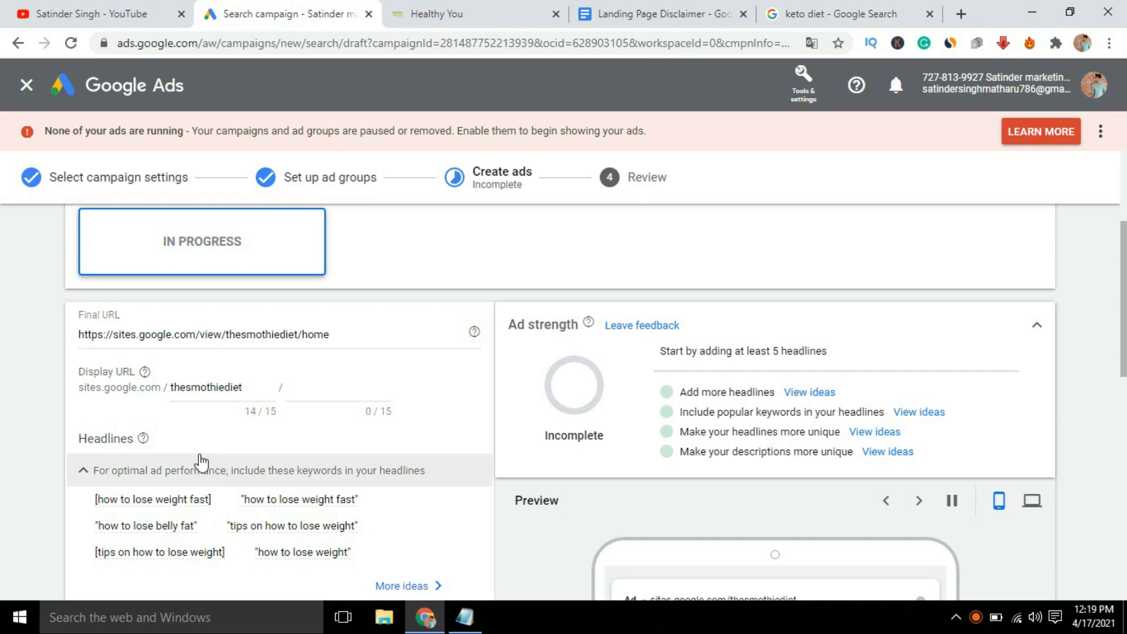
mouse_move(286, 505)
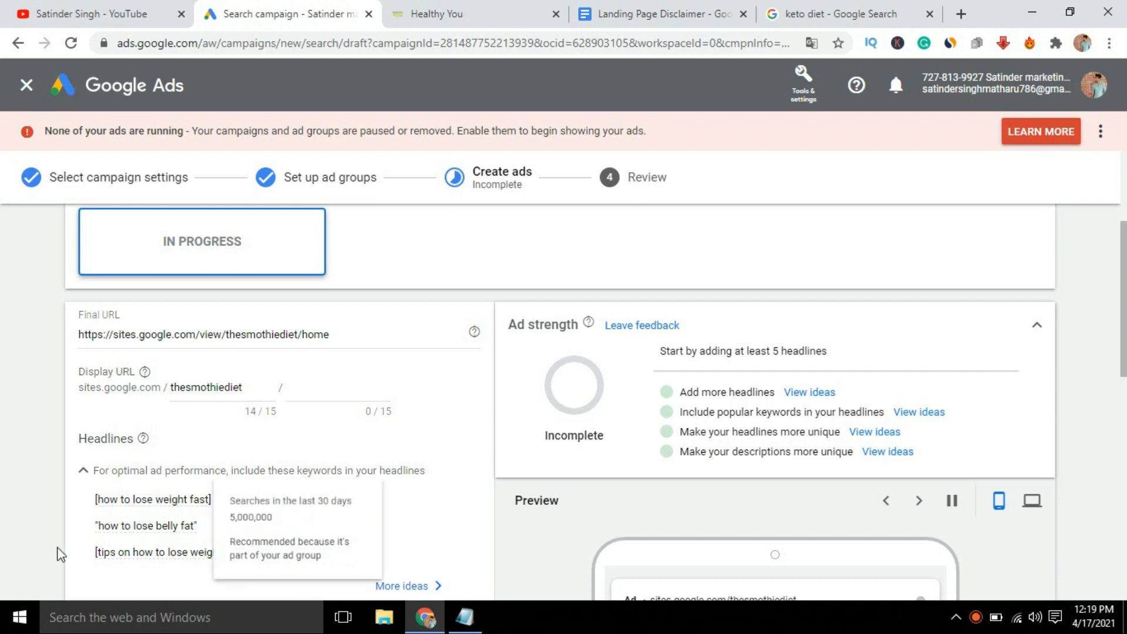
mouse_move(287, 500)
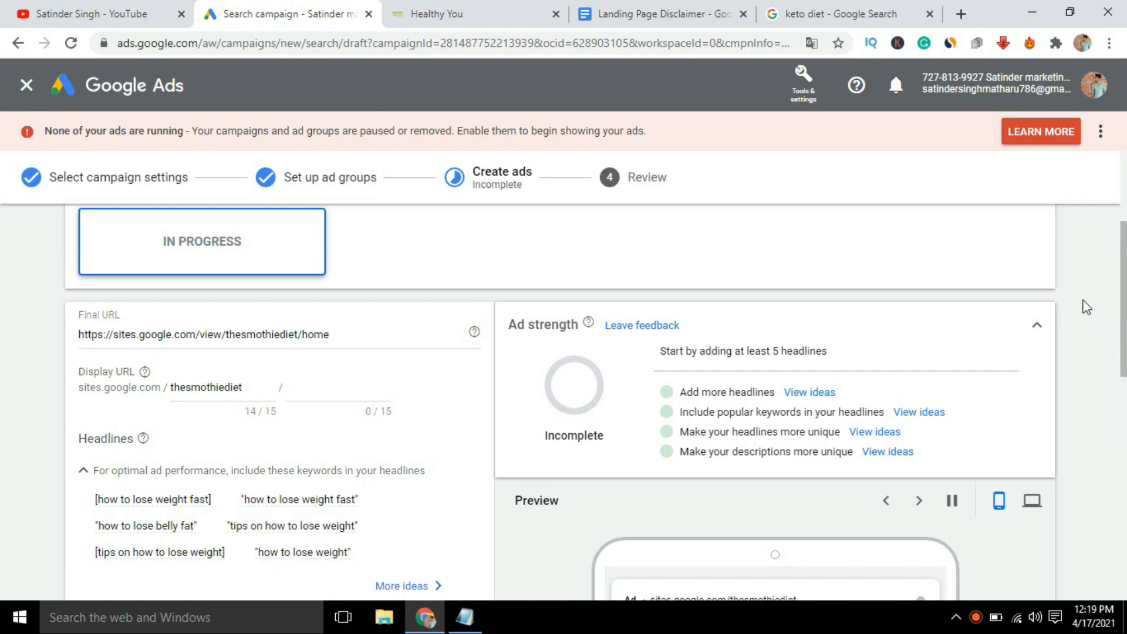
Add the headlines "Healthy You", "Achieve Your Goals" and "Lose Weight Fast" to the responsive search ad, and check the ad strength
drag(1122, 336, 1124, 402)
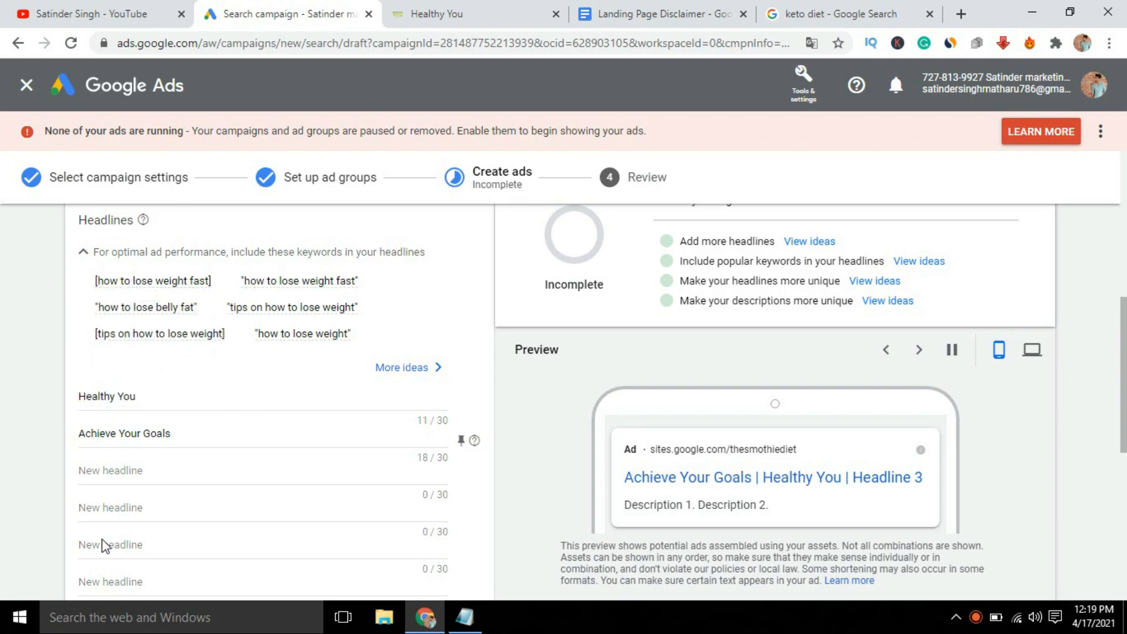
click(131, 469)
text(Lose Weight Fast)
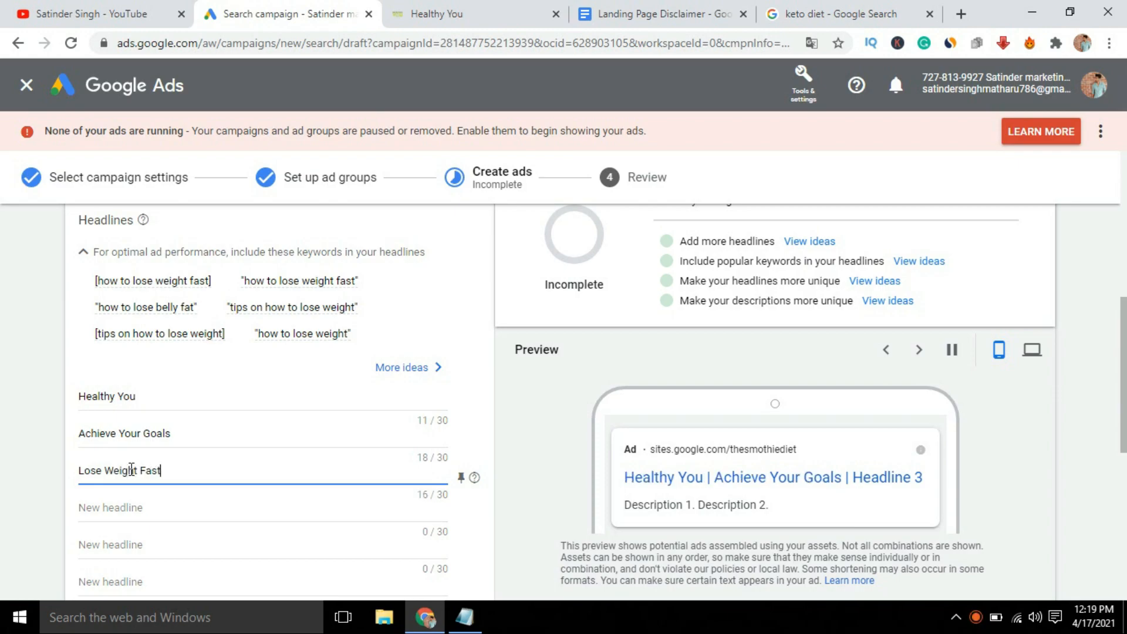
click(501, 556)
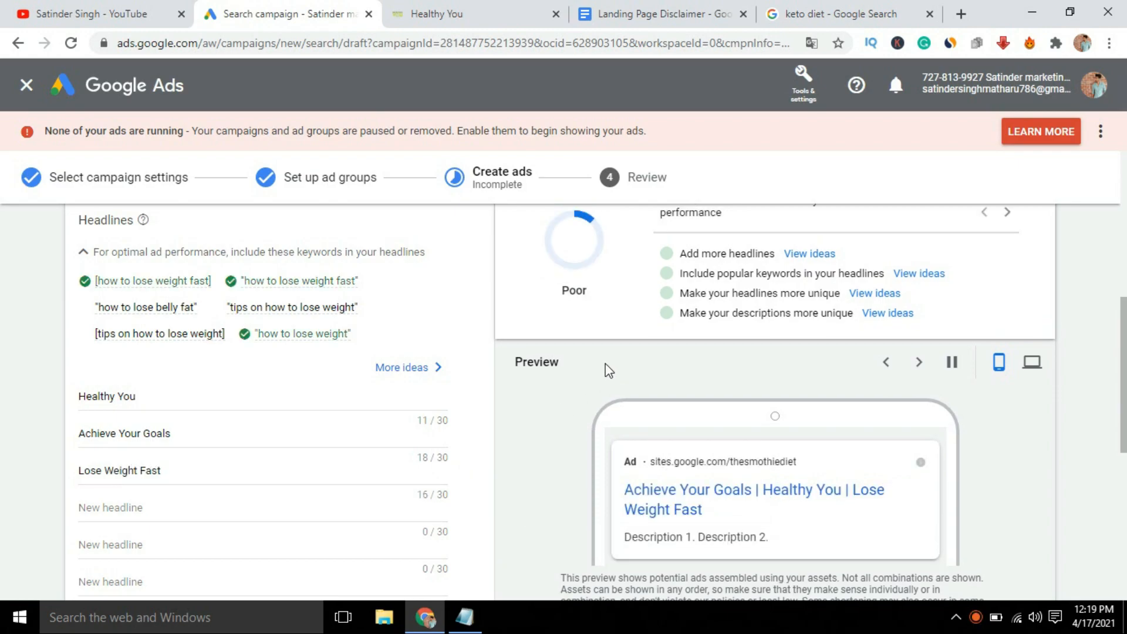
scroll(1107, 343, up, 3)
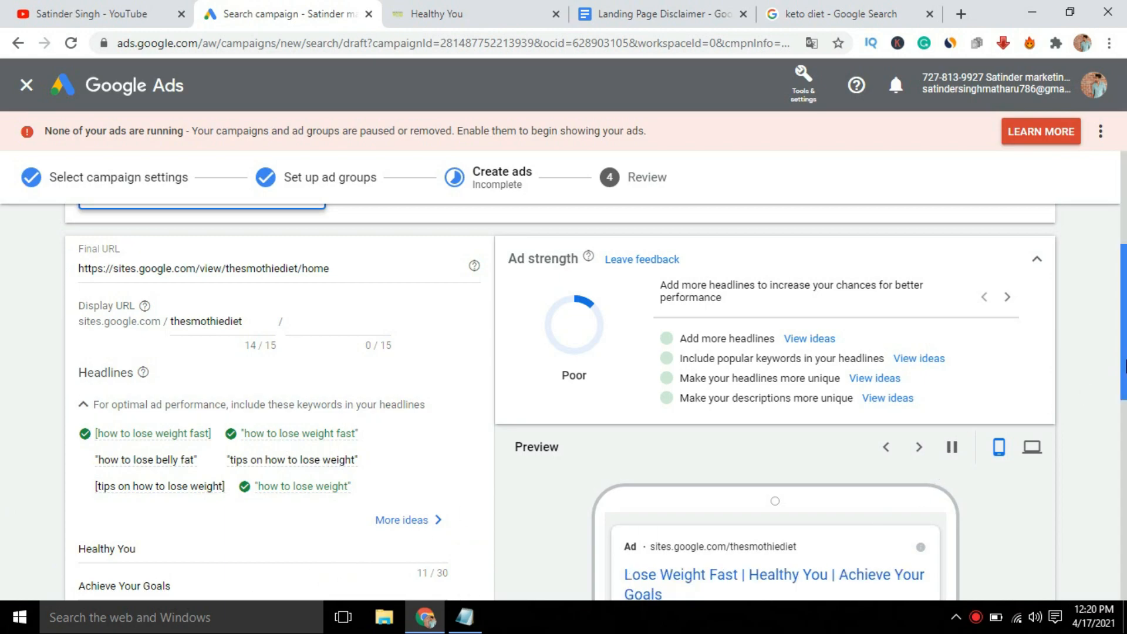
Add the headlines "Lose Belly Fat Fast", "Best weight loss plan" and "best secret ritual" to the responsive search ad
scroll(1121, 404, down, 2)
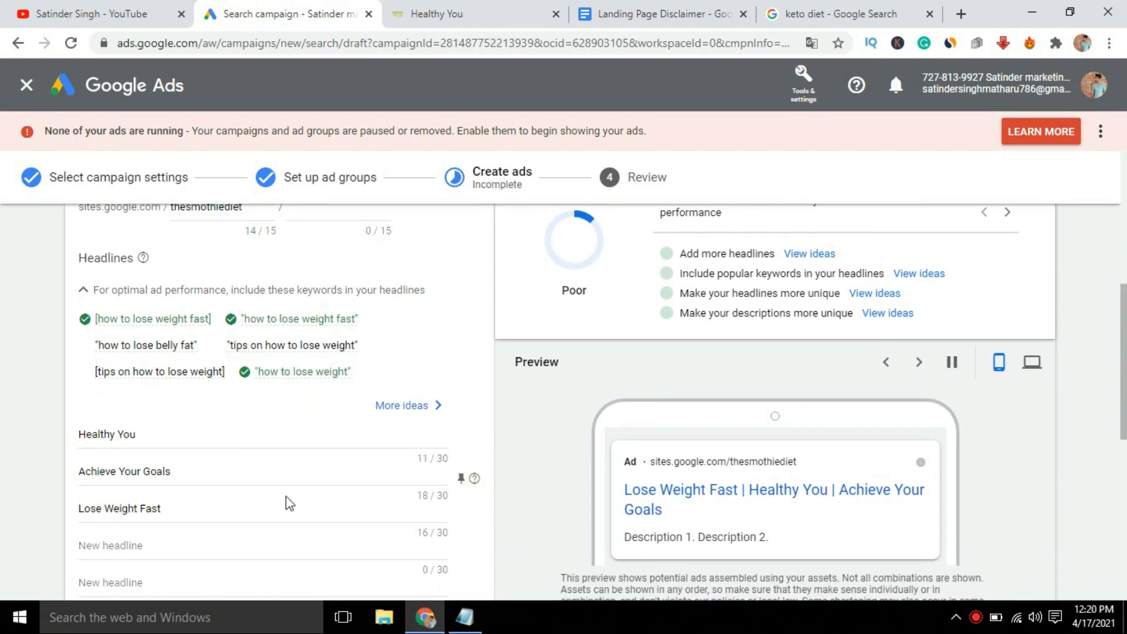
scroll(182, 559, down, 1)
click(185, 489)
text(Lose Belly Fat Fast)
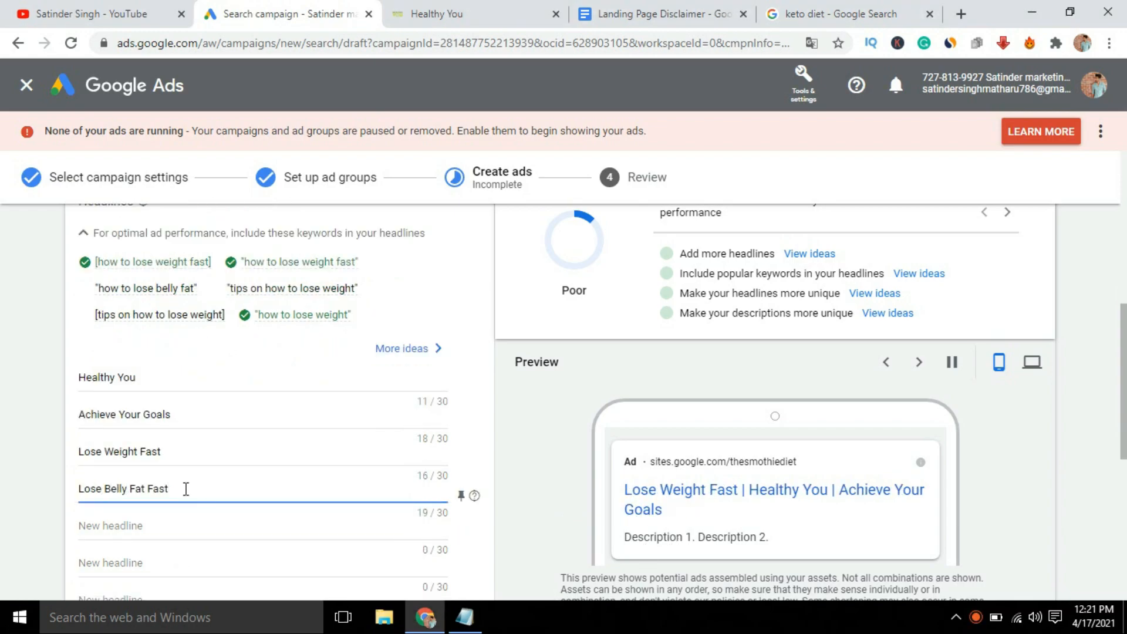
drag(1123, 360, 1118, 288)
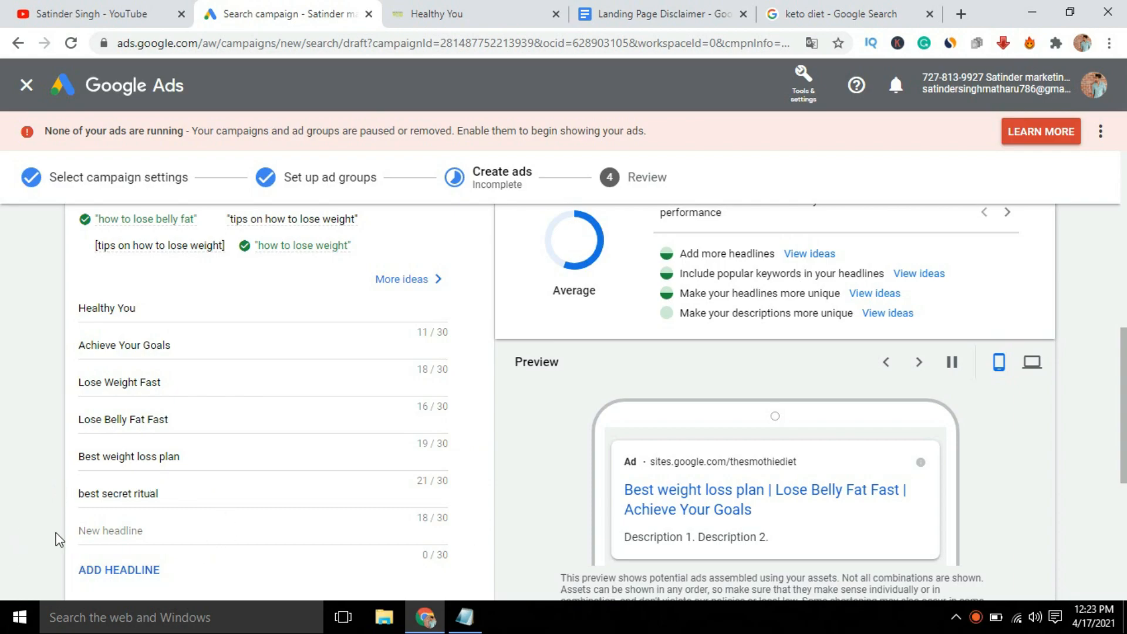
drag(1126, 404, 1123, 307)
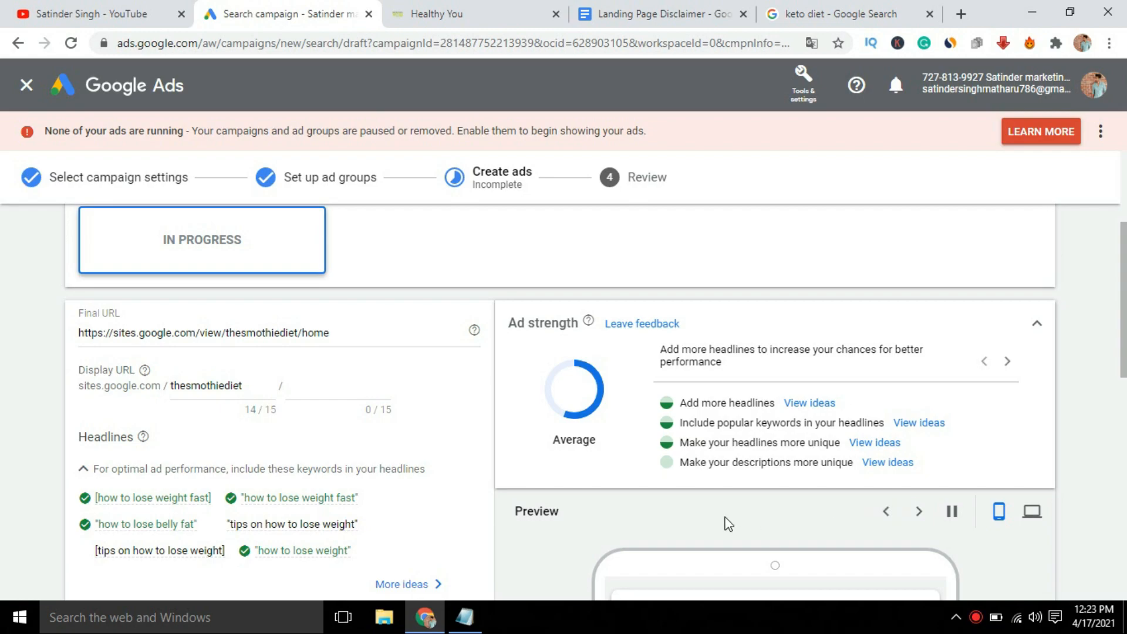
Add "best weight loss diet" as the seventh headline
drag(1124, 340, 1123, 470)
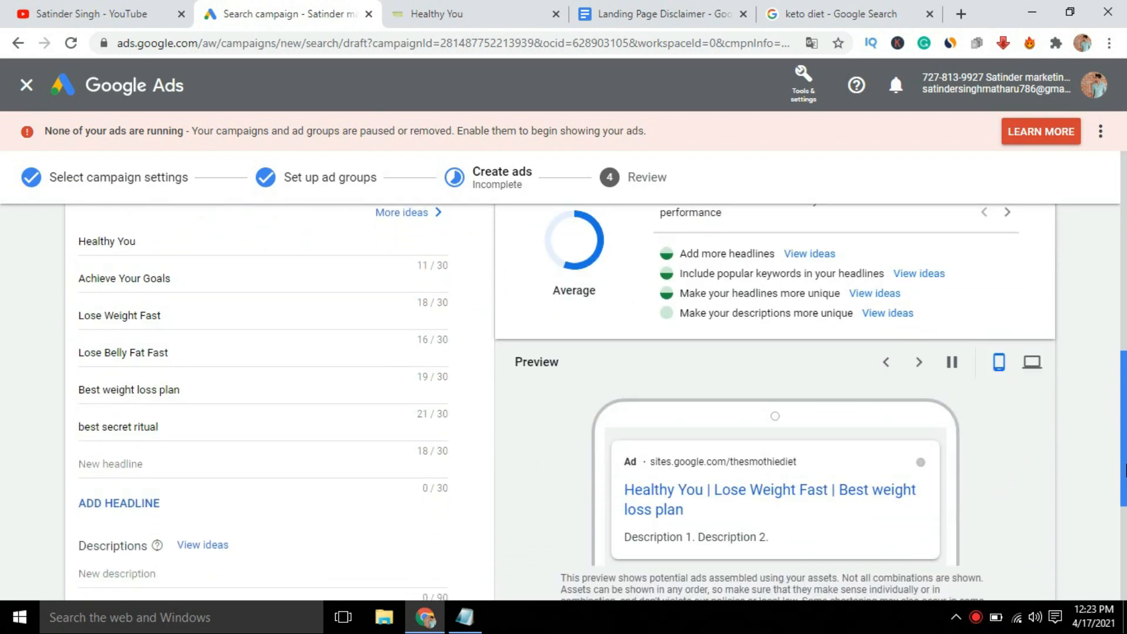
click(153, 470)
text(best weight loss diet)
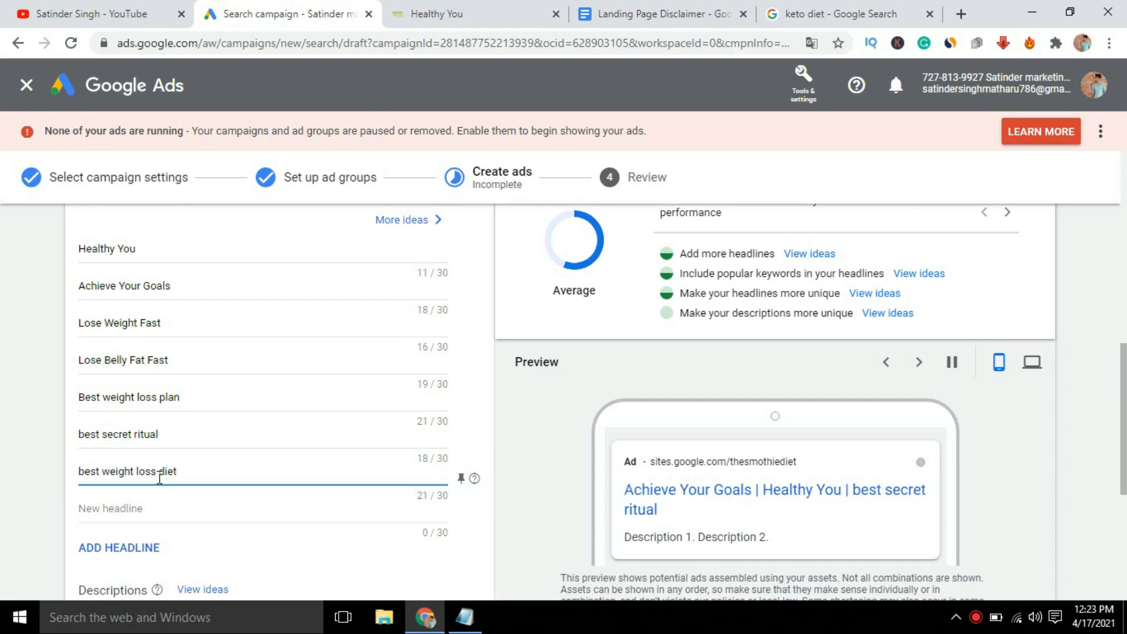
click(547, 451)
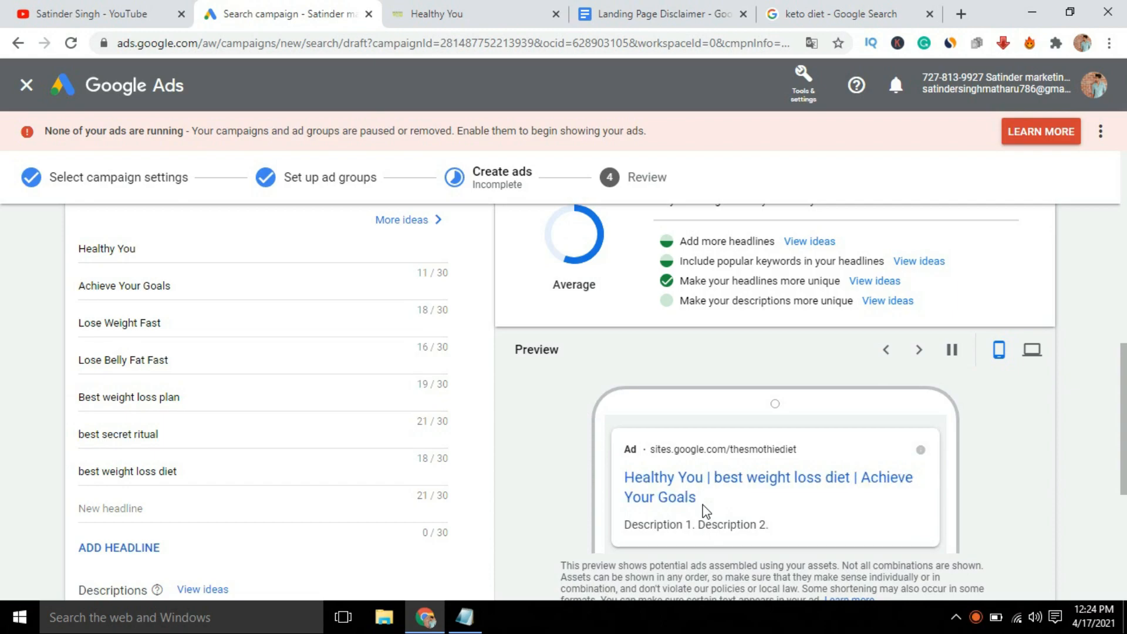
Add the headlines "Lose tummy fat fast" and "lose body fat without exercise", trimming extra spacing to fit the 30-character limit
scroll(704, 510, up, 2)
scroll(759, 444, down, 2)
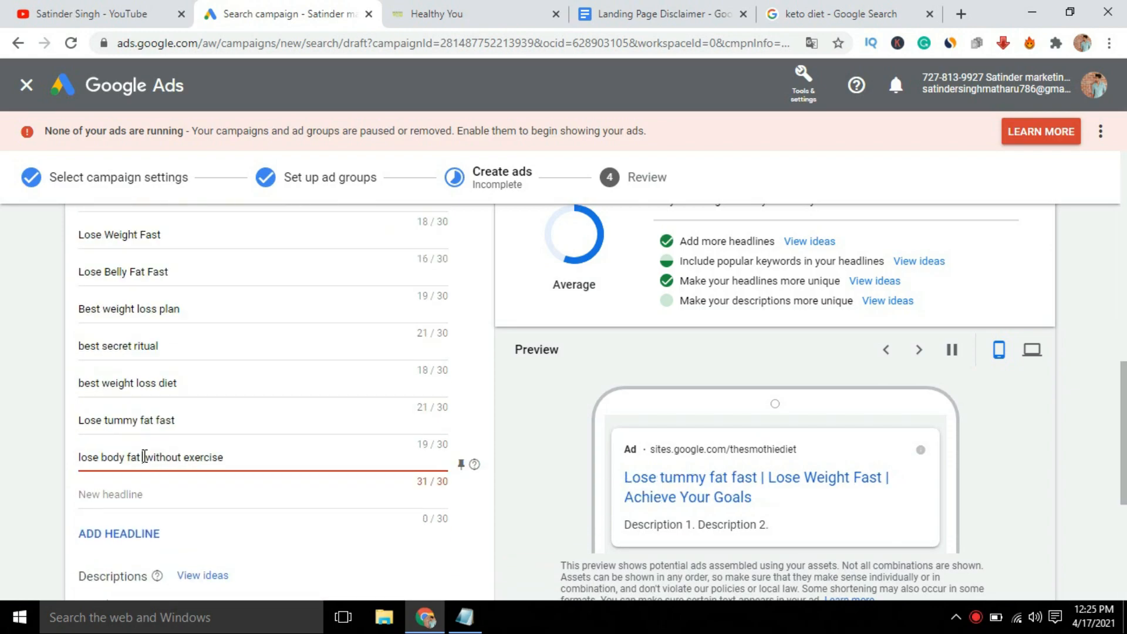
click(144, 456)
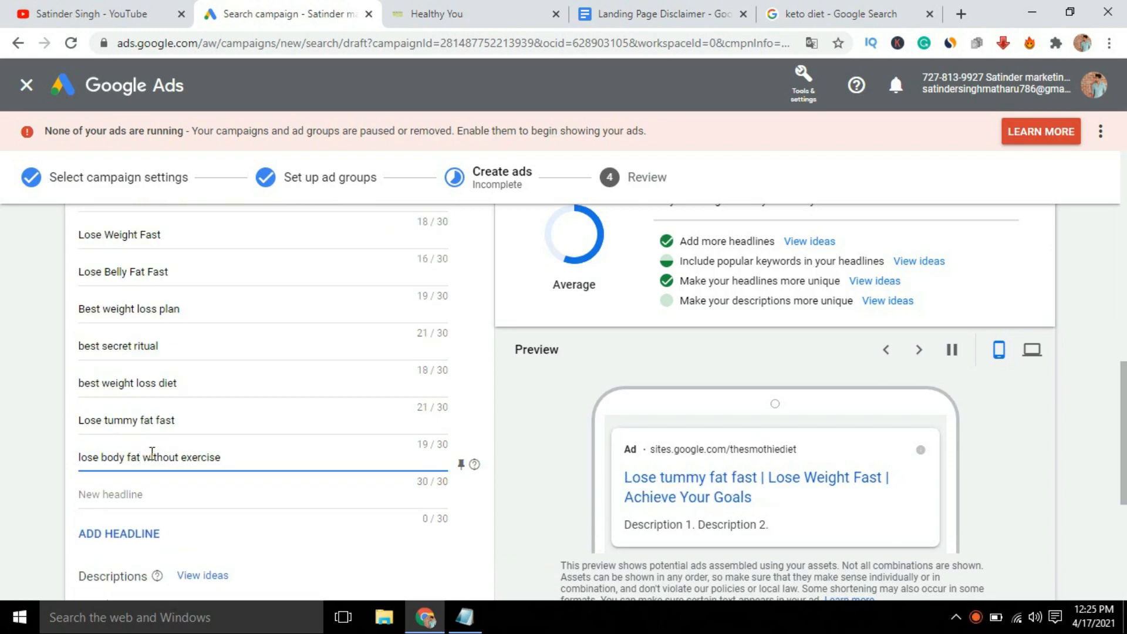
click(531, 434)
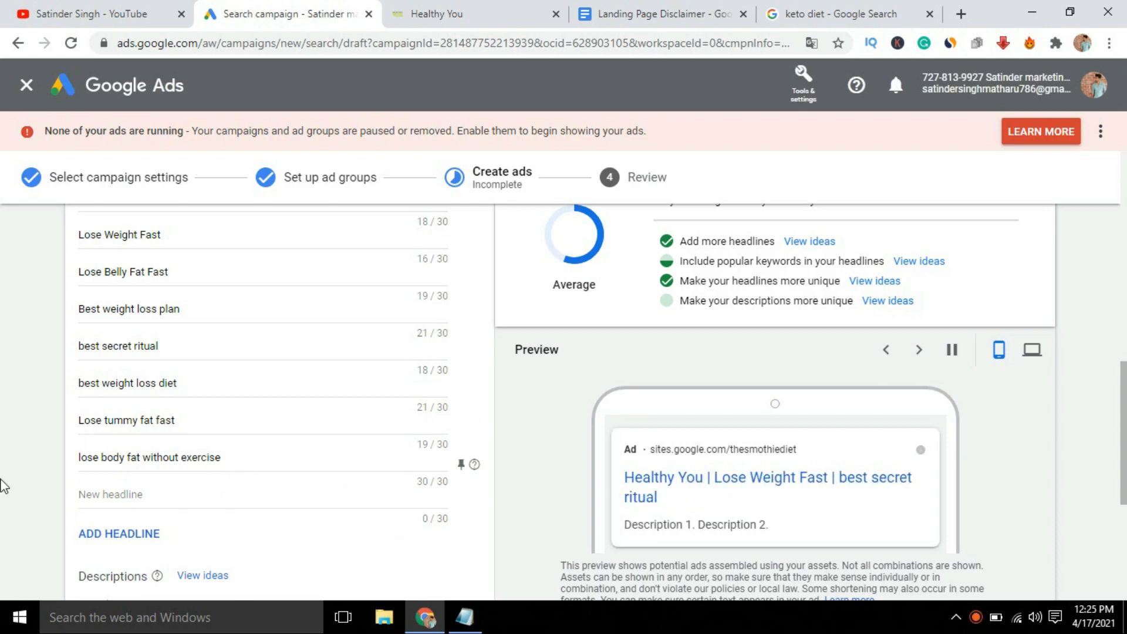
Write the first ad description as "Best Secret Ritual for weight loss many of people don't know"
drag(1124, 434, 1123, 340)
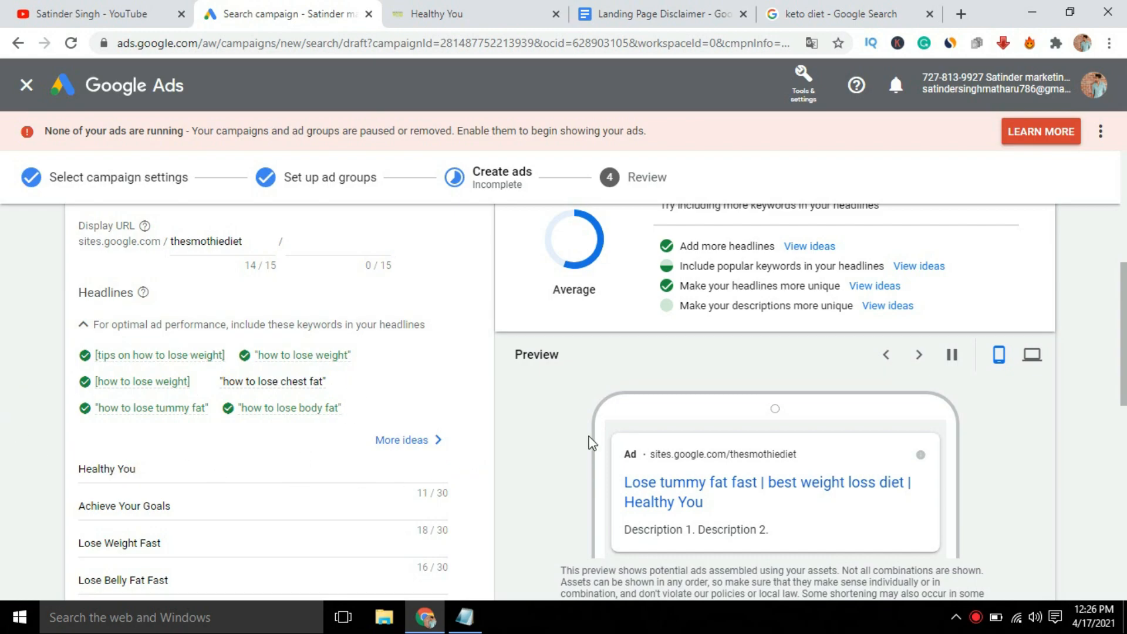
scroll(1072, 389, down, 3)
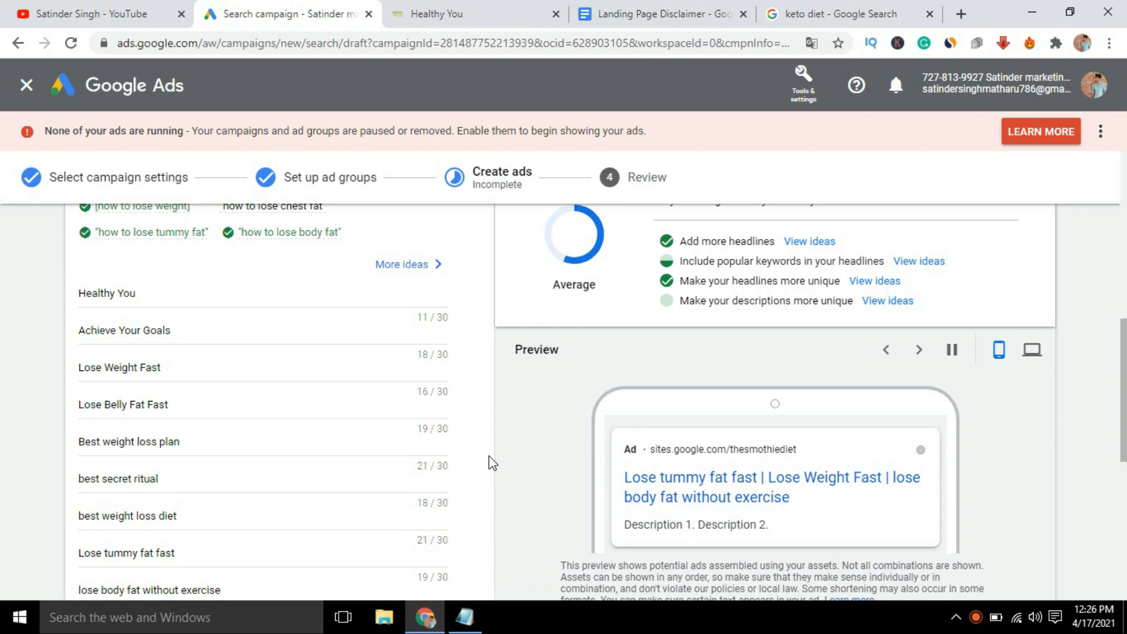
drag(1123, 385, 1122, 512)
click(289, 392)
text(Best Secret Ritual for)
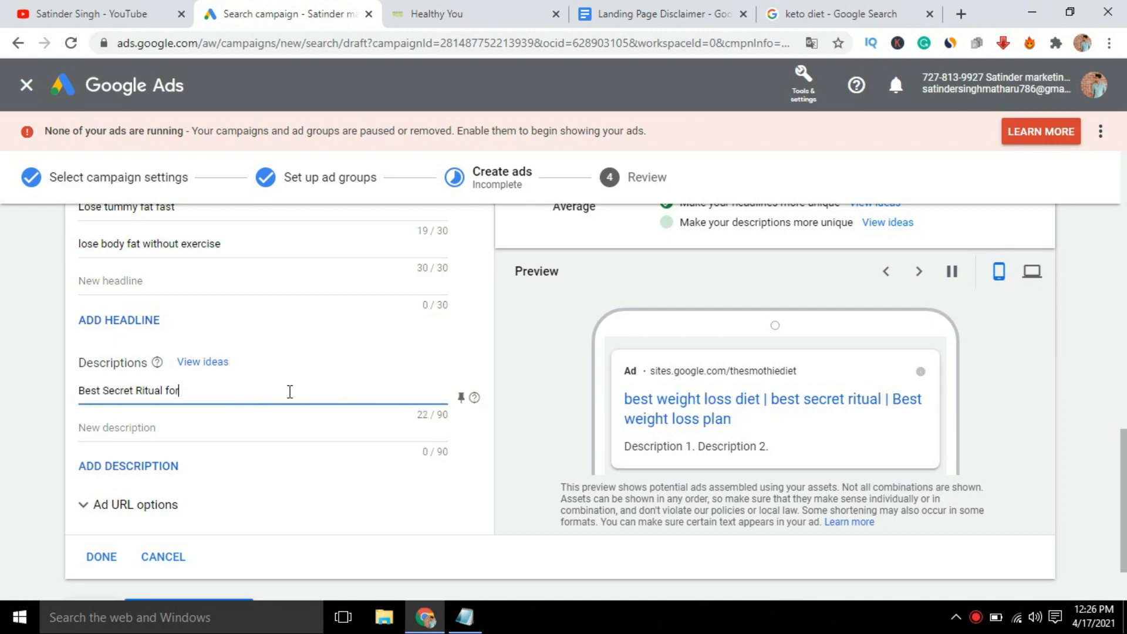
text( weight loss man)
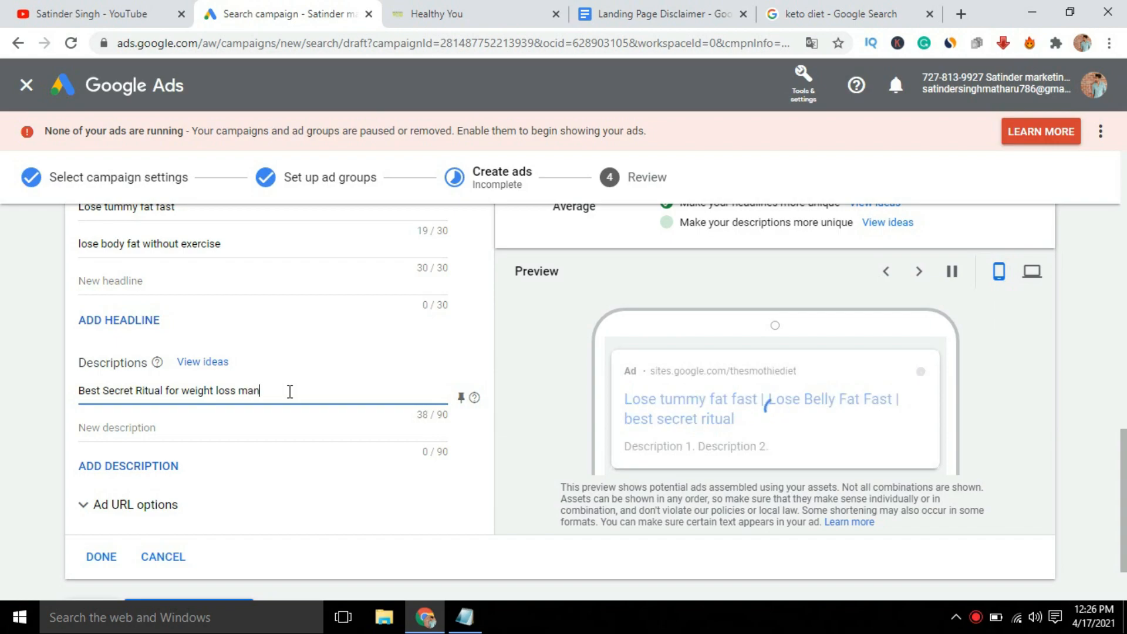
text(y of people dont know)
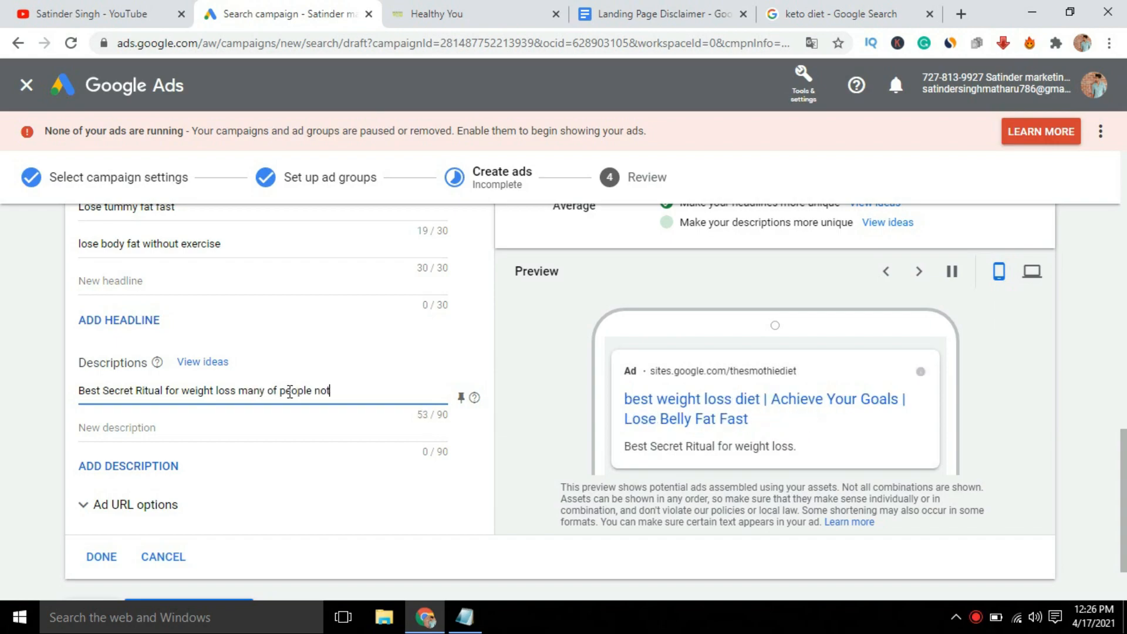
click(332, 391)
text(')
Write the second ad description as "Lose weight fast with this secret method"
drag(1125, 499, 1124, 469)
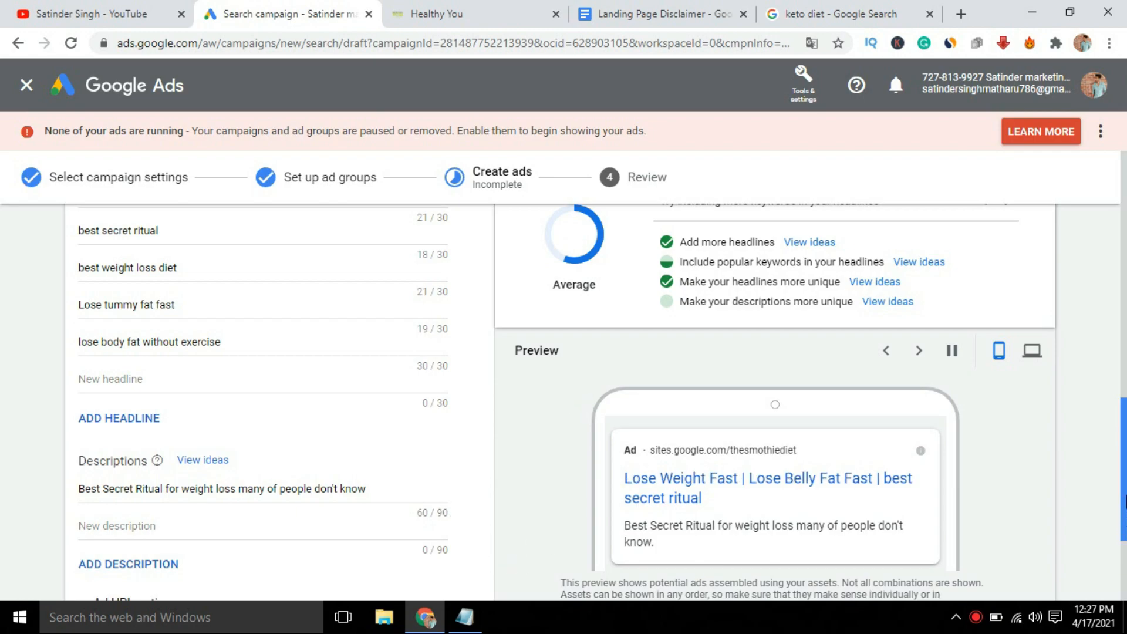
drag(1123, 500, 1123, 396)
text(Lose weight fast w)
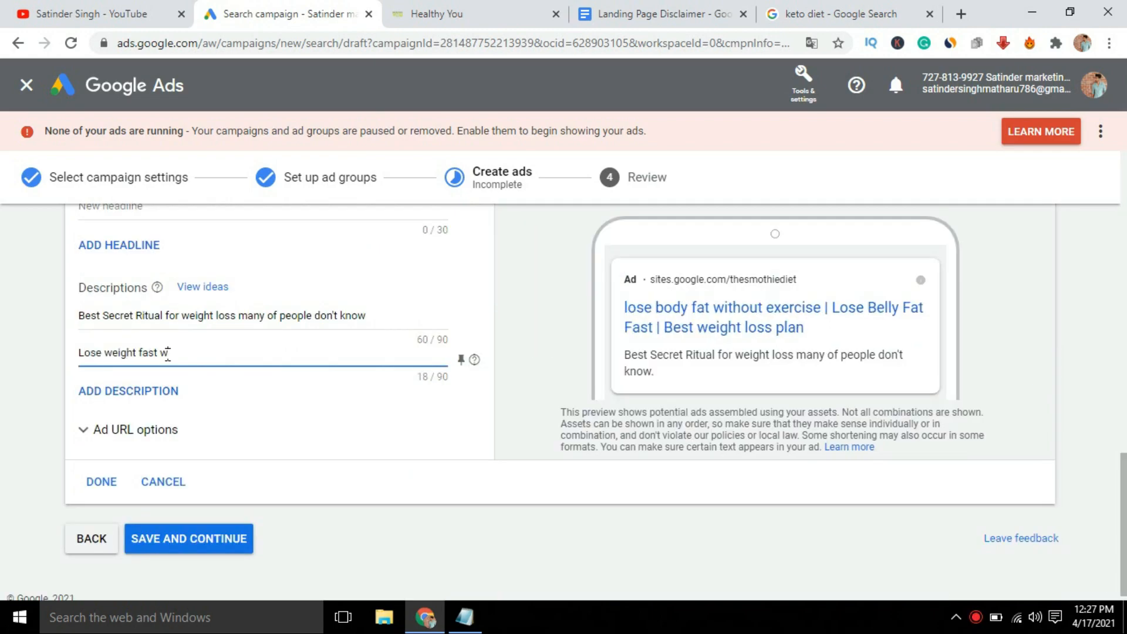
text(ith this secret method)
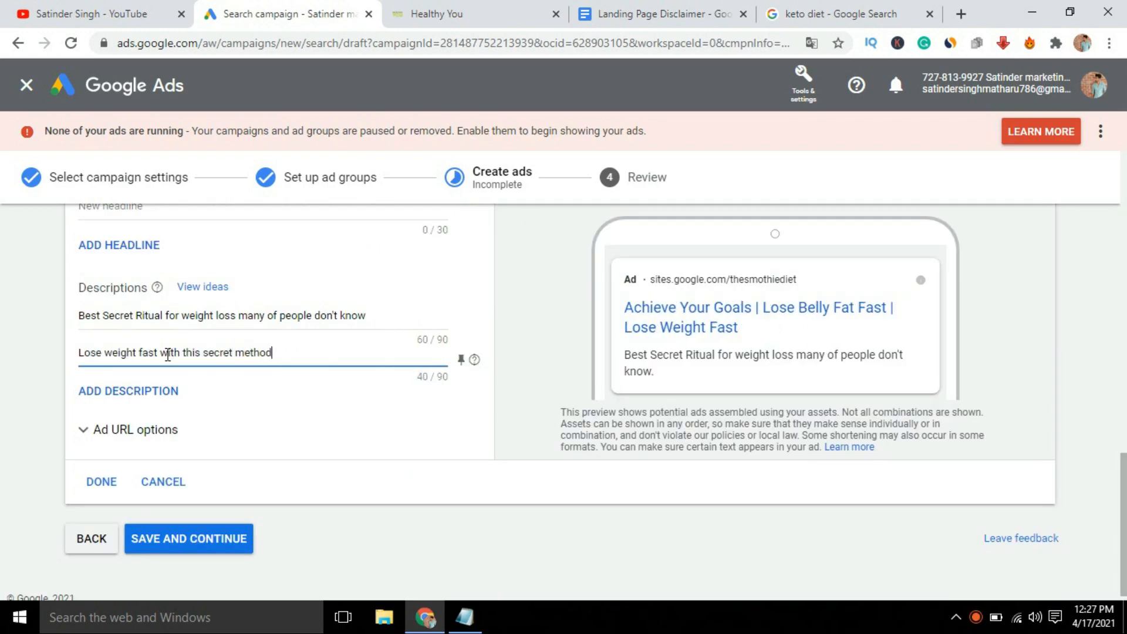
click(533, 348)
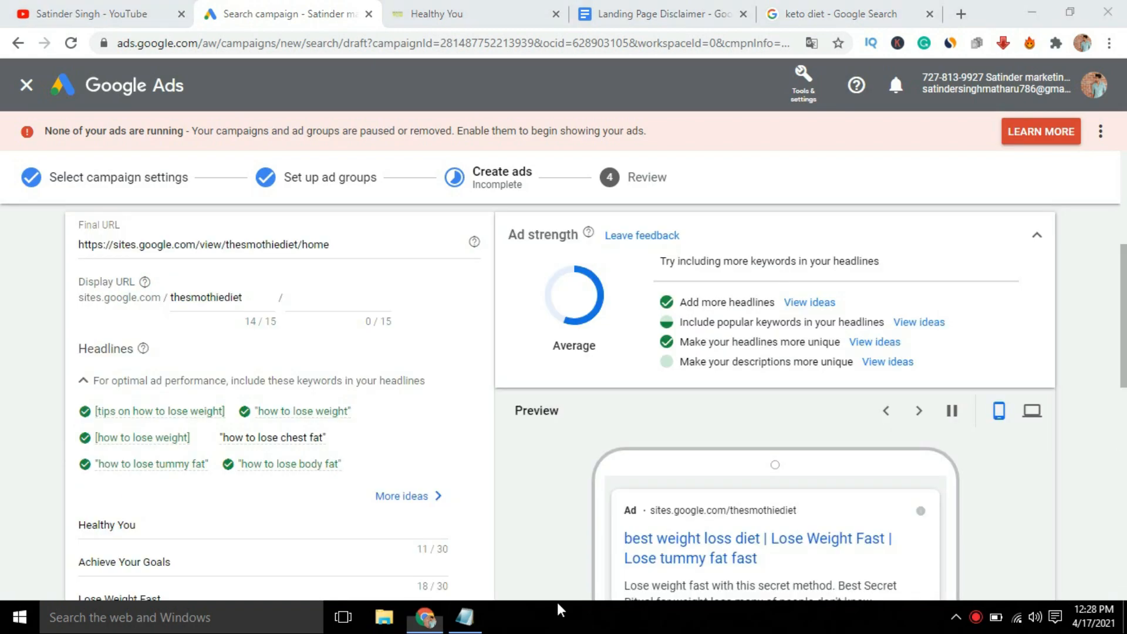
Review all the ad's headlines and descriptions alongside the ad strength checklist and the mobile preview
scroll(561, 600, down, 5)
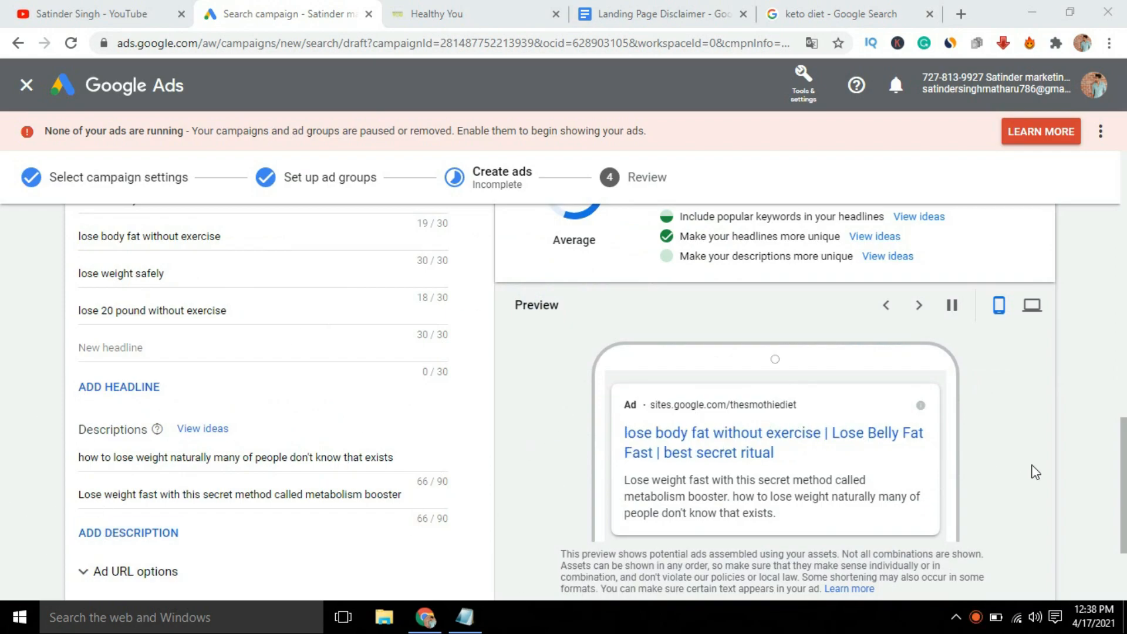
scroll(1124, 475, up, 4)
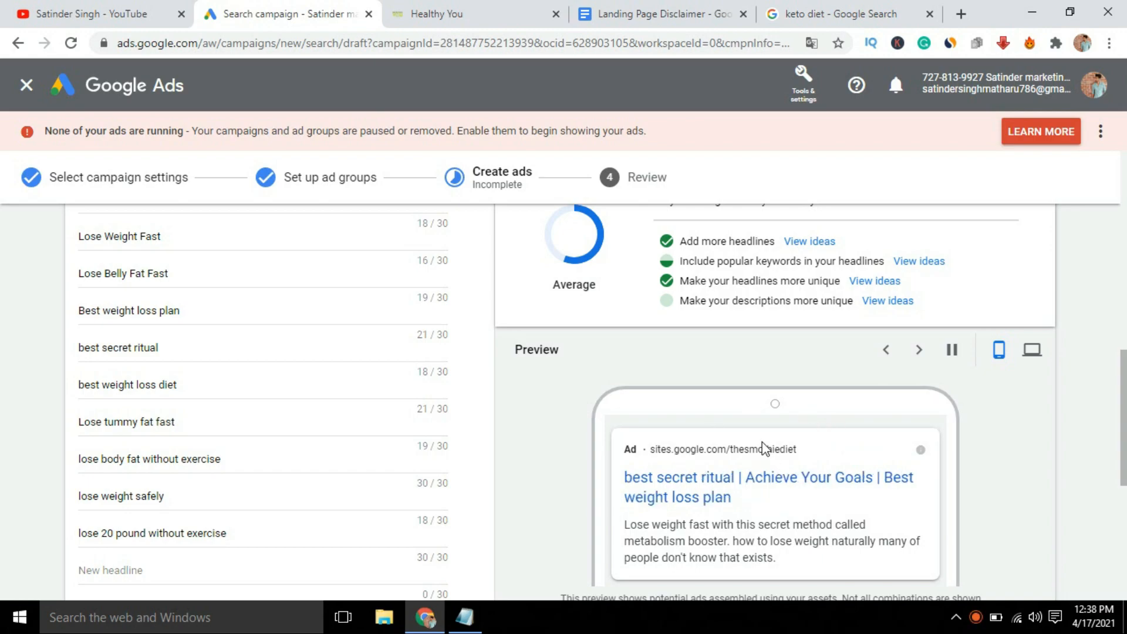
scroll(1122, 428, down, 6)
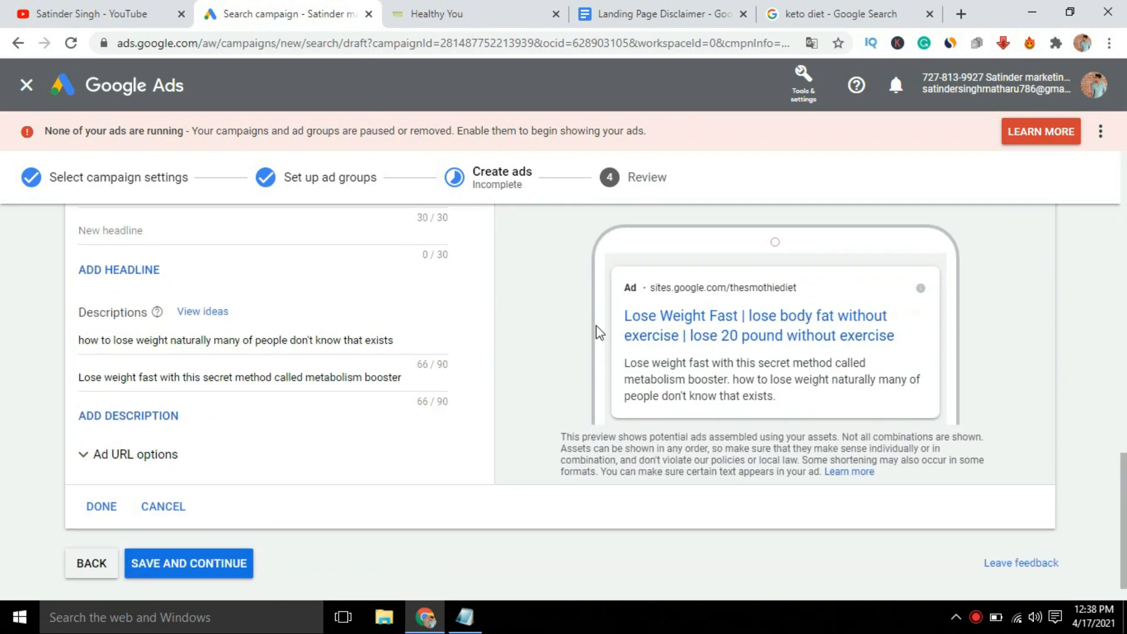
scroll(959, 319, up, 12)
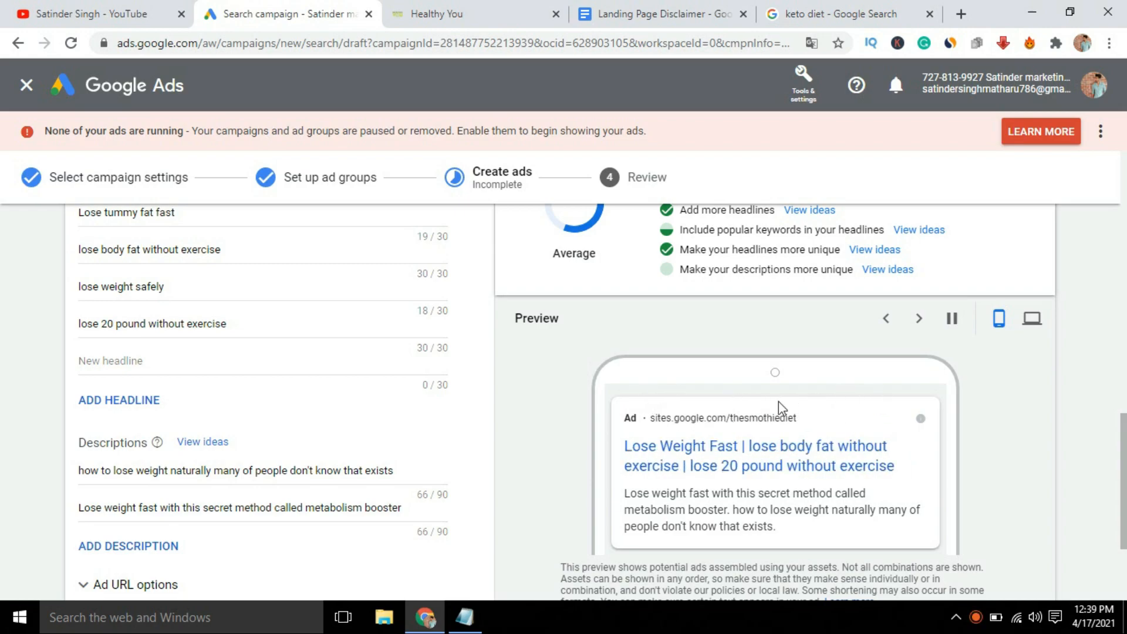
drag(1124, 500, 1124, 437)
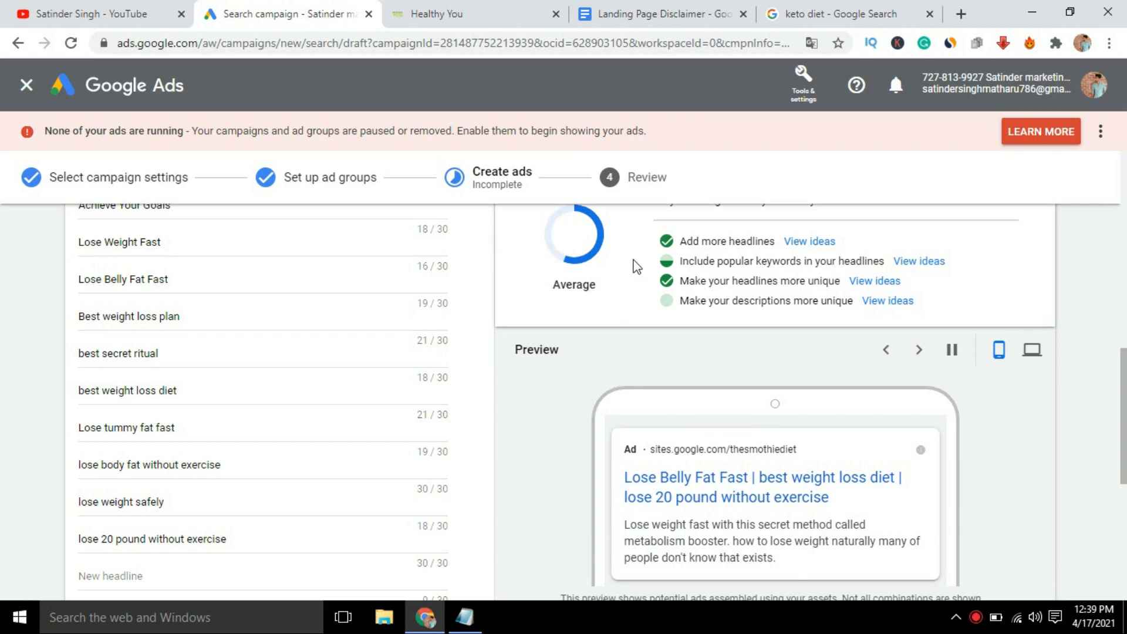
scroll(1124, 482, down, 2)
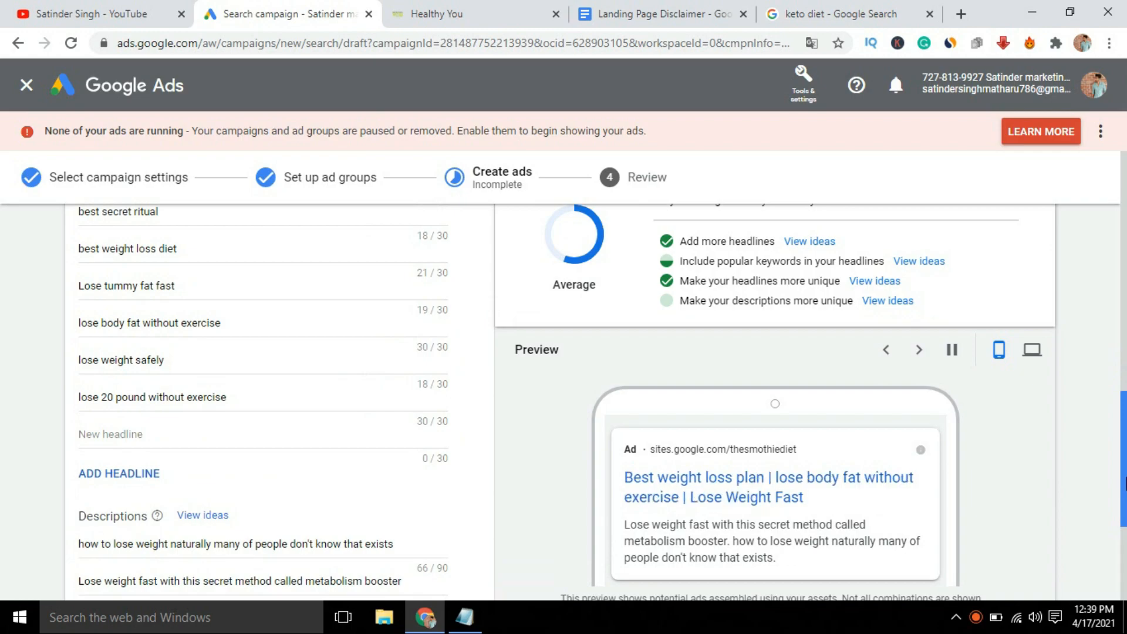
scroll(1125, 482, down, 4)
scroll(1125, 458, up, 5)
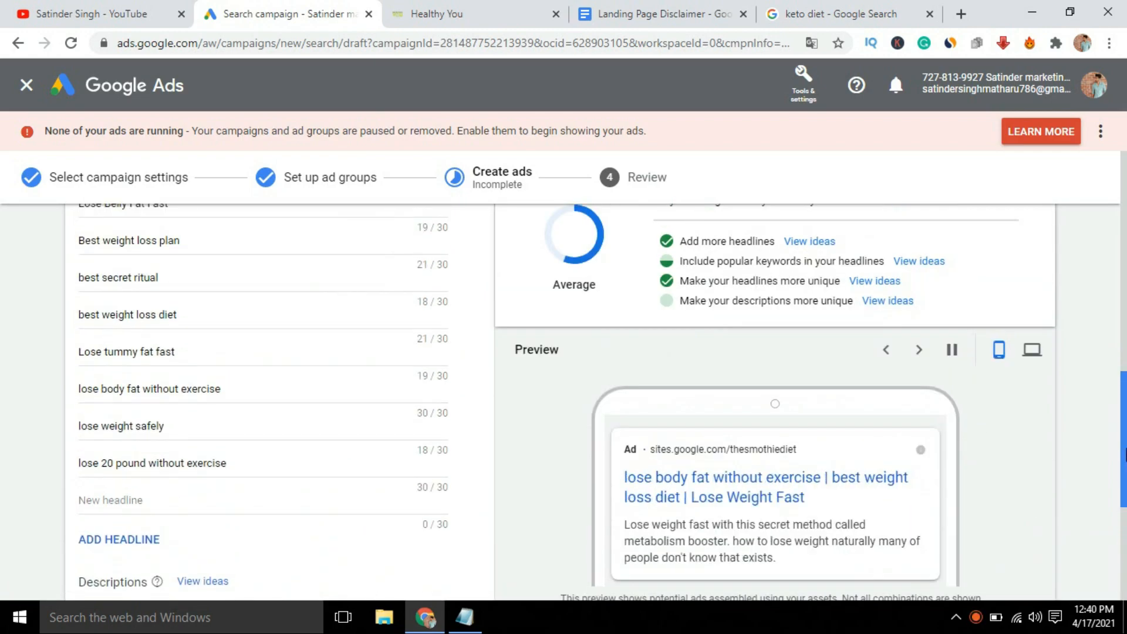
scroll(1125, 452, down, 5)
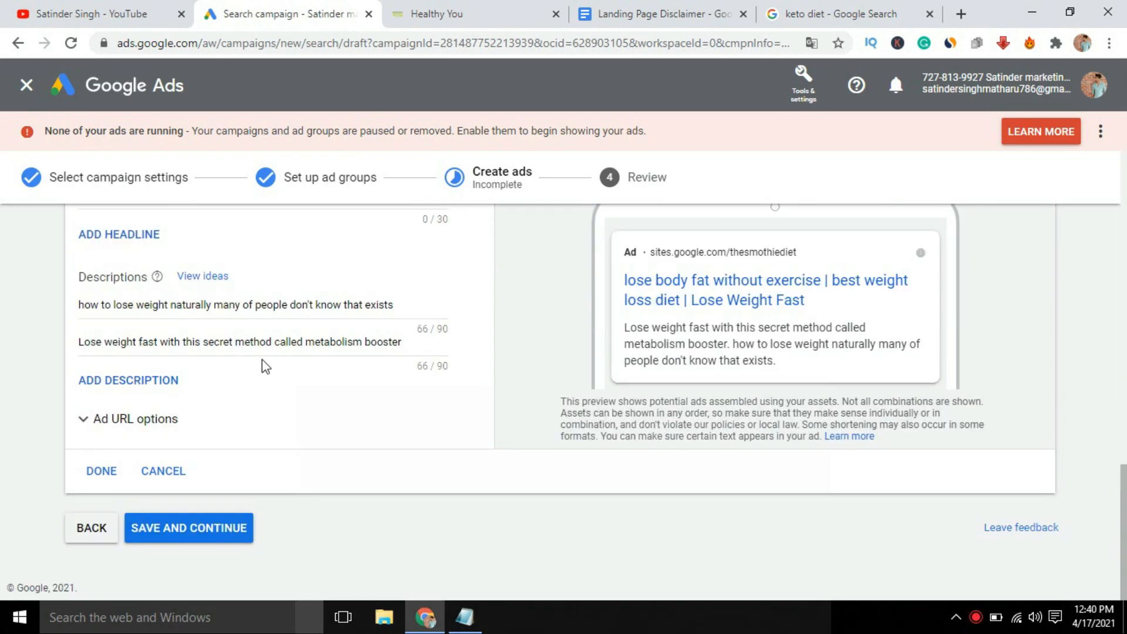
Examine the ad's URL options, including the tracking template, final URL suffix and custom parameter settings, and collapse them again
click(121, 432)
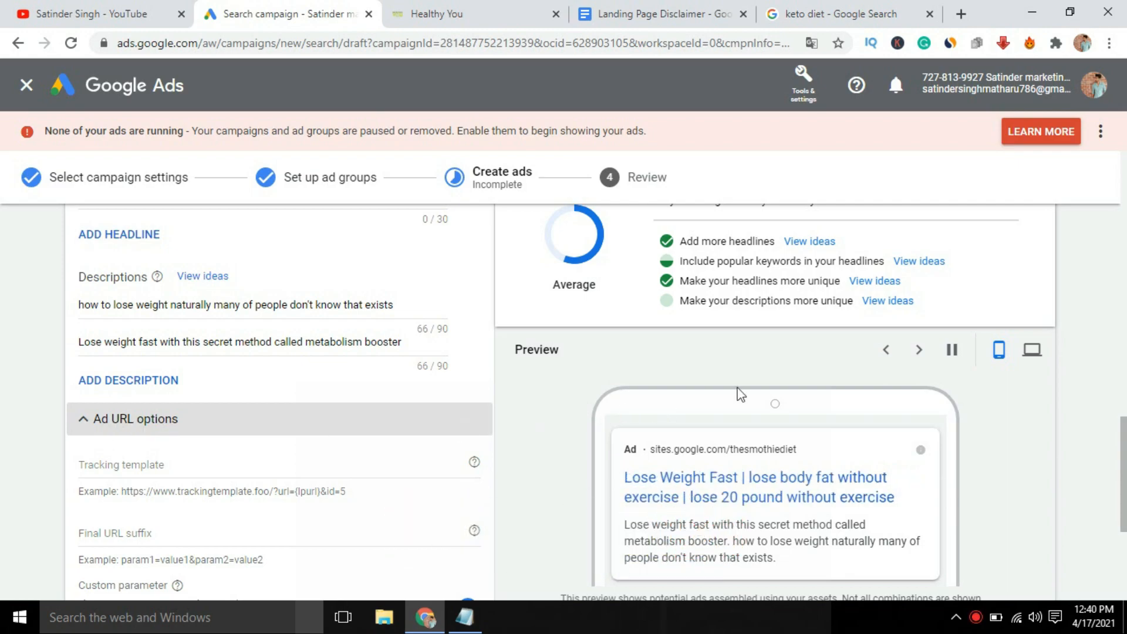
scroll(370, 402, down, 4)
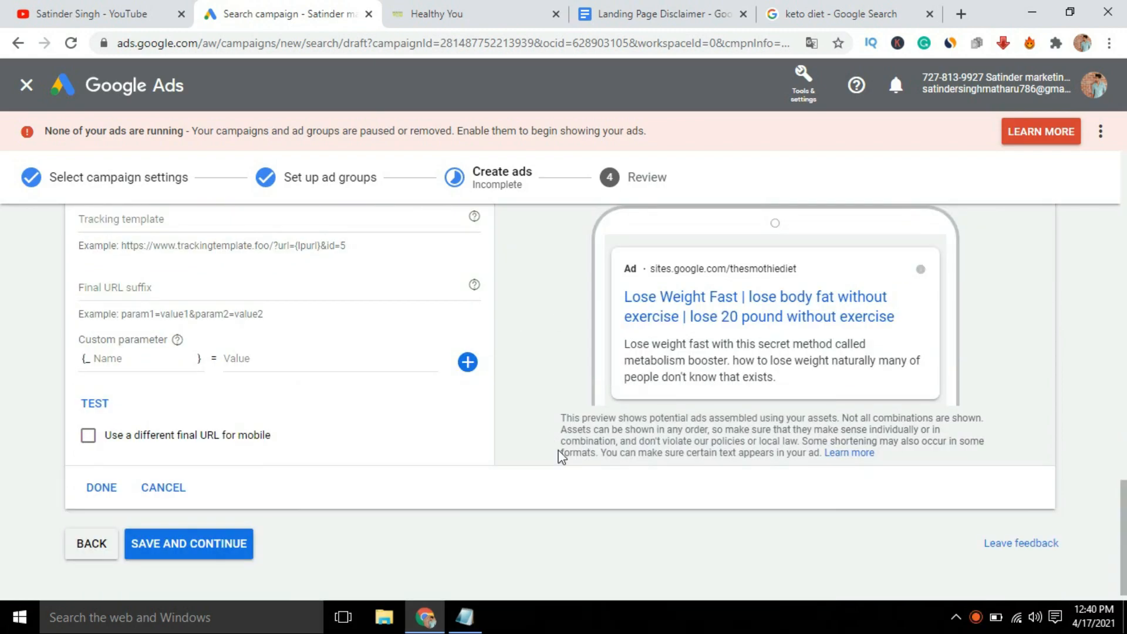
scroll(1070, 520, up, 3)
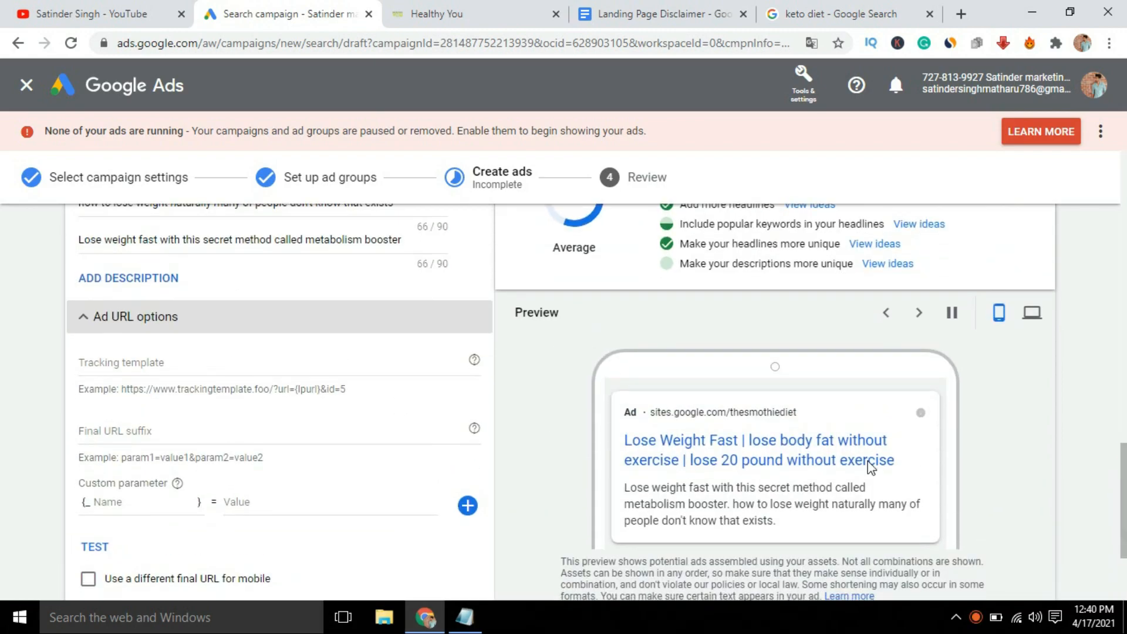
click(88, 319)
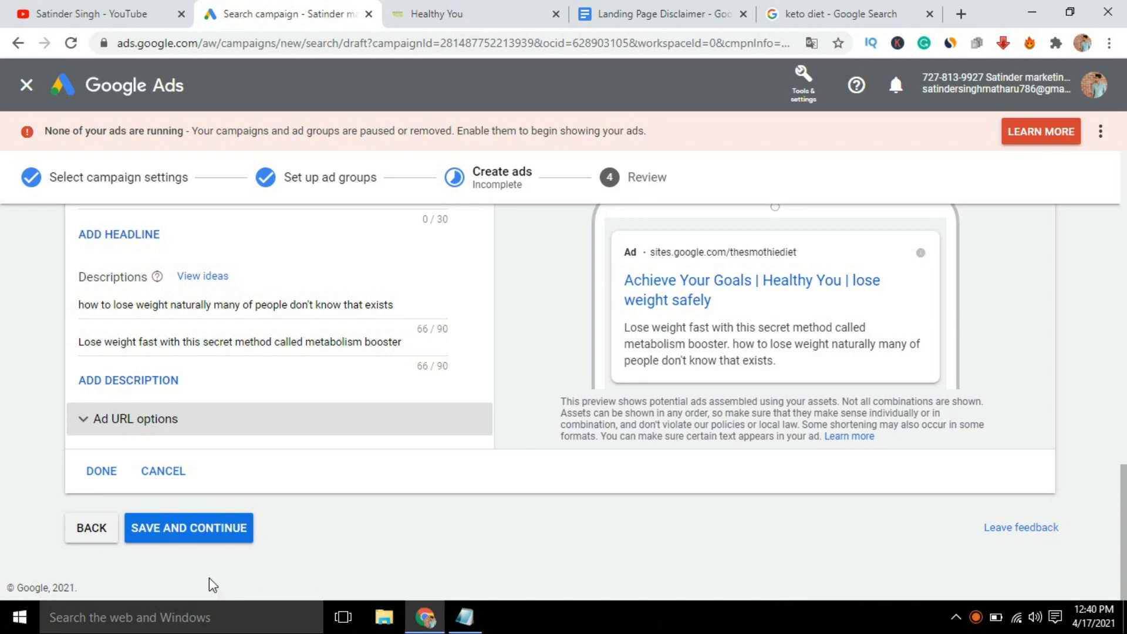
Save the responsive search ad, continue to the campaign review, and return to the ad creation stage to check the saved ad
click(196, 525)
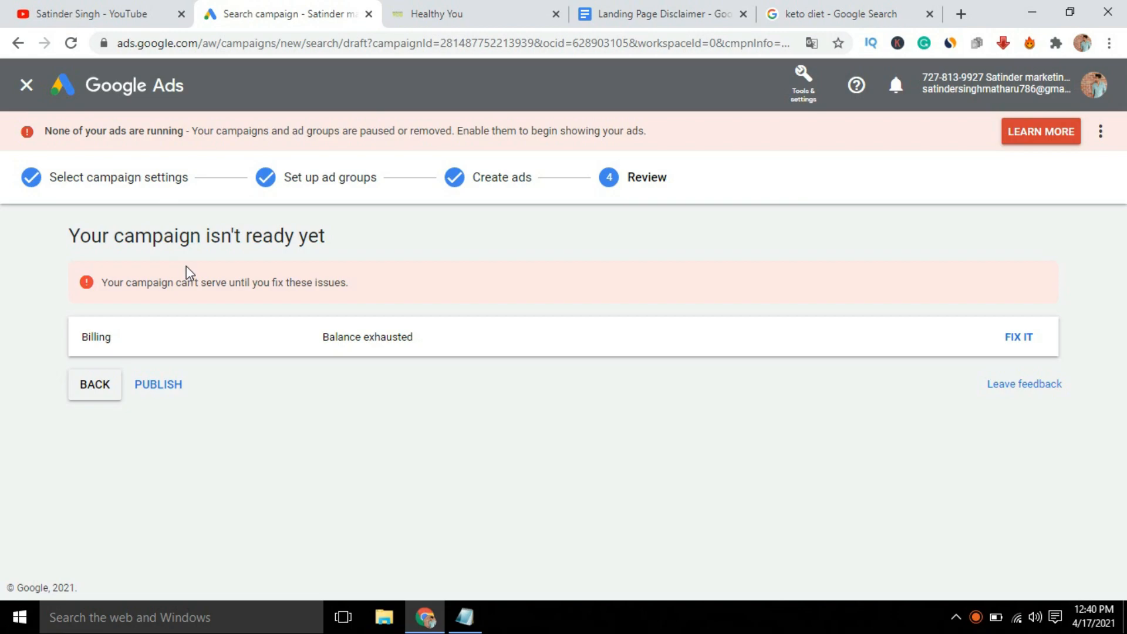
click(475, 187)
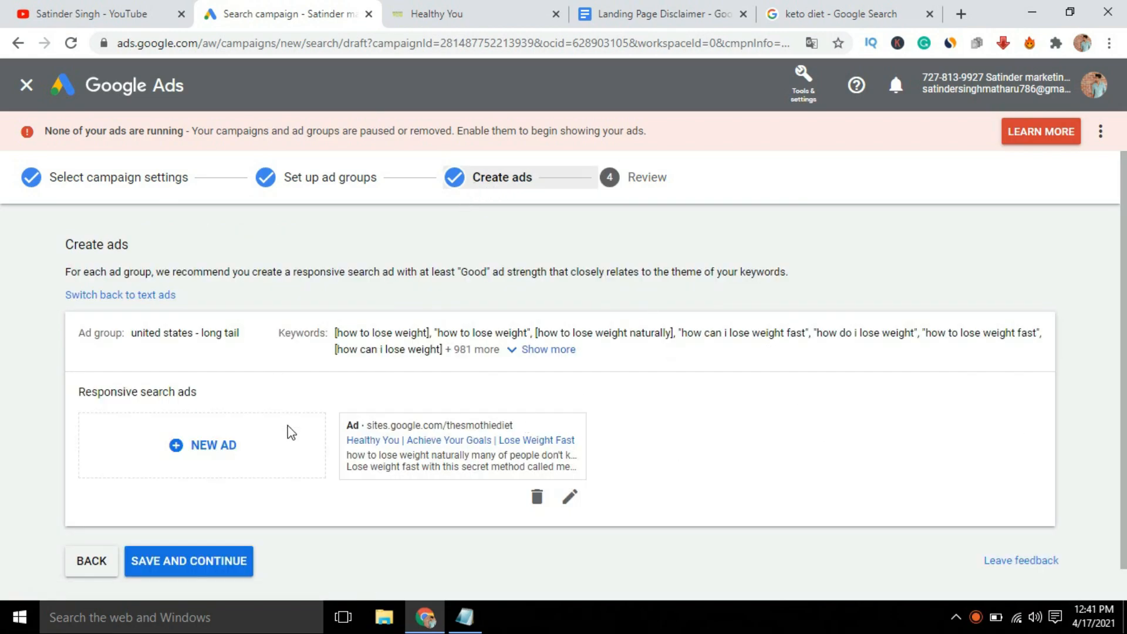
scroll(284, 415, down, 1)
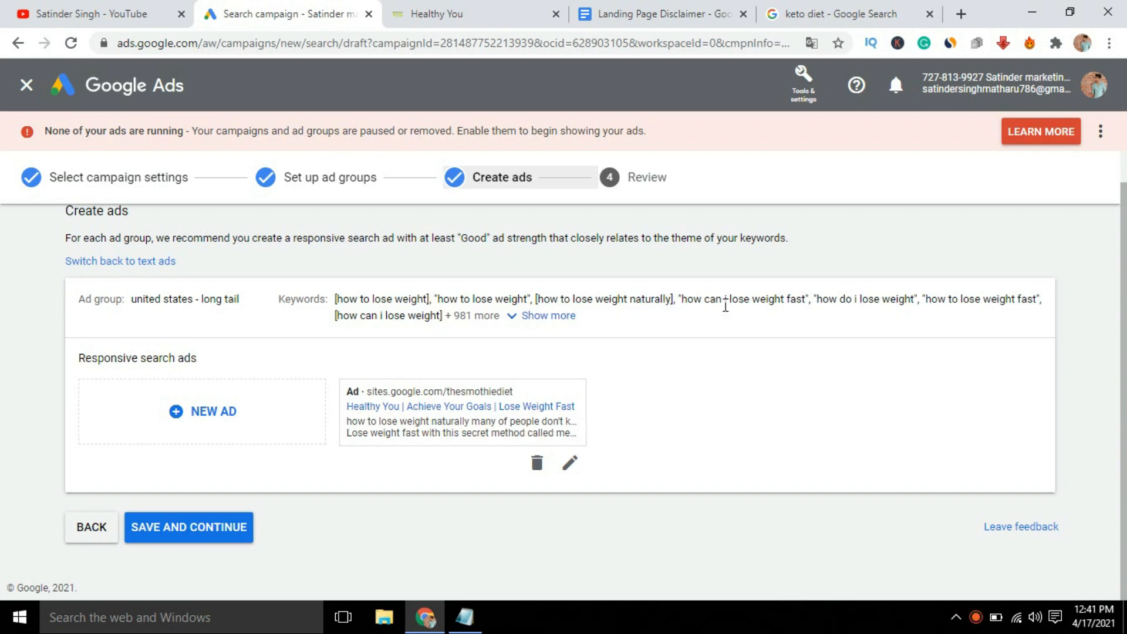